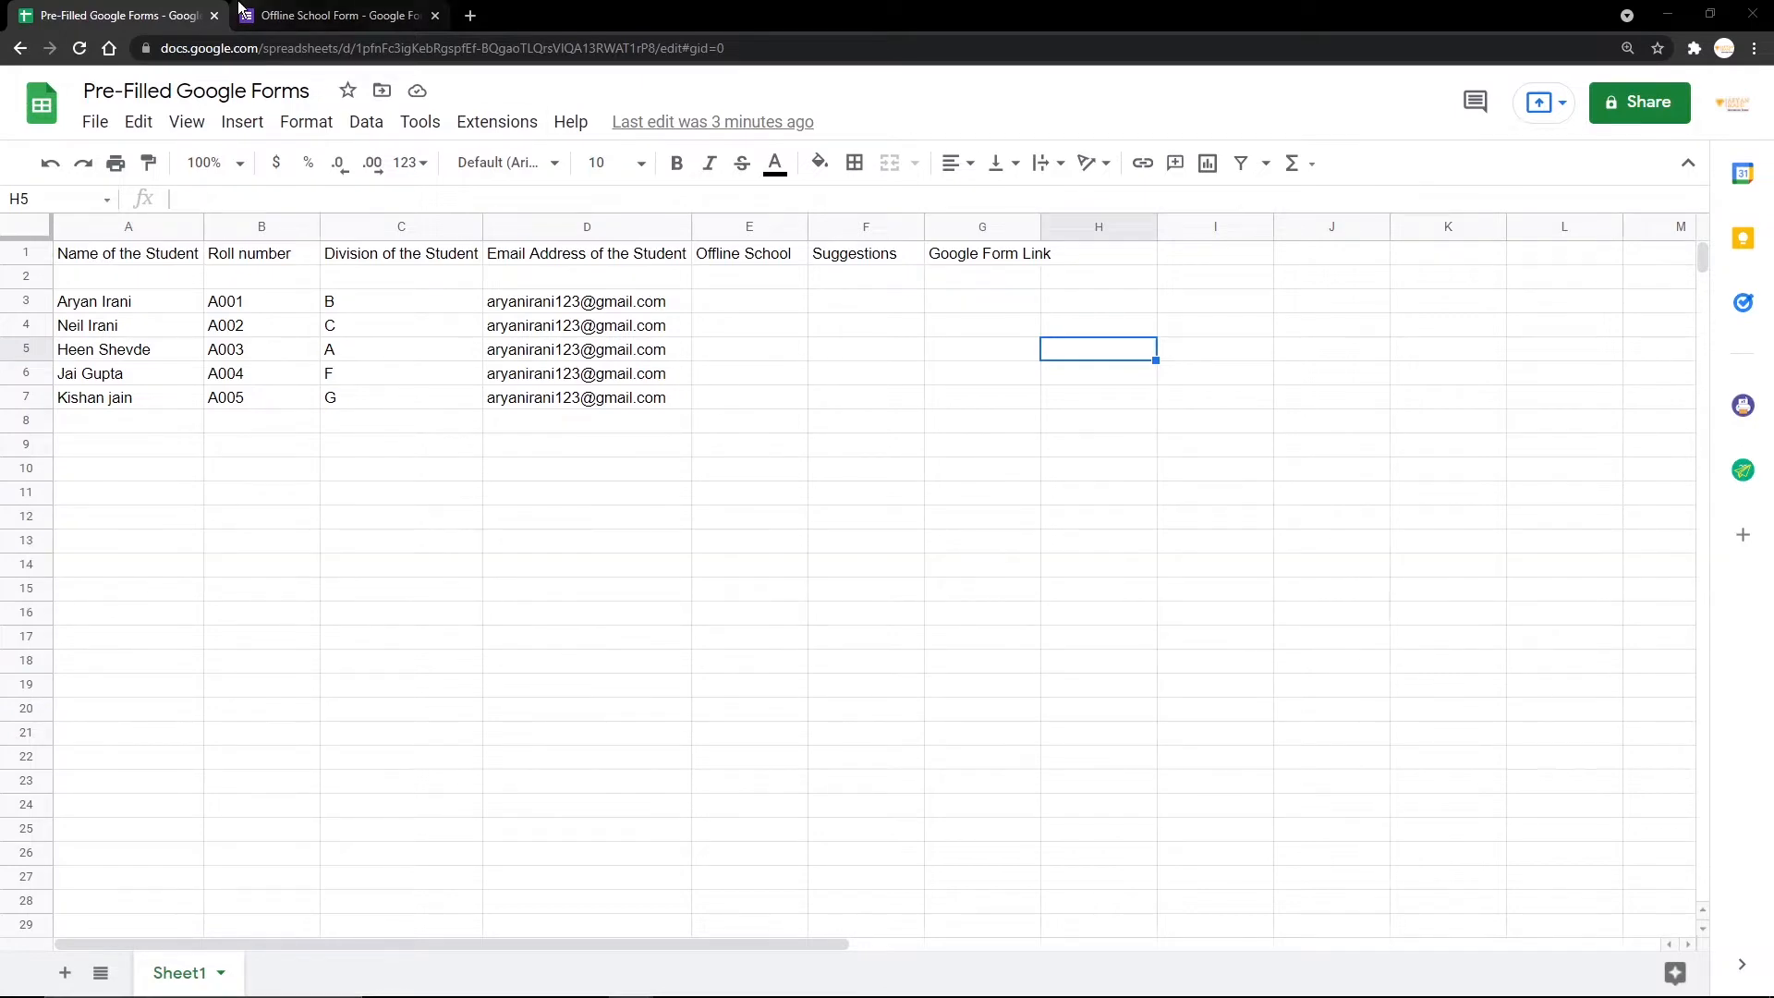
# Step: Examine the student records in the spreadsheet and the matching questions in the Offline School Form
pyautogui.click(289, 8)
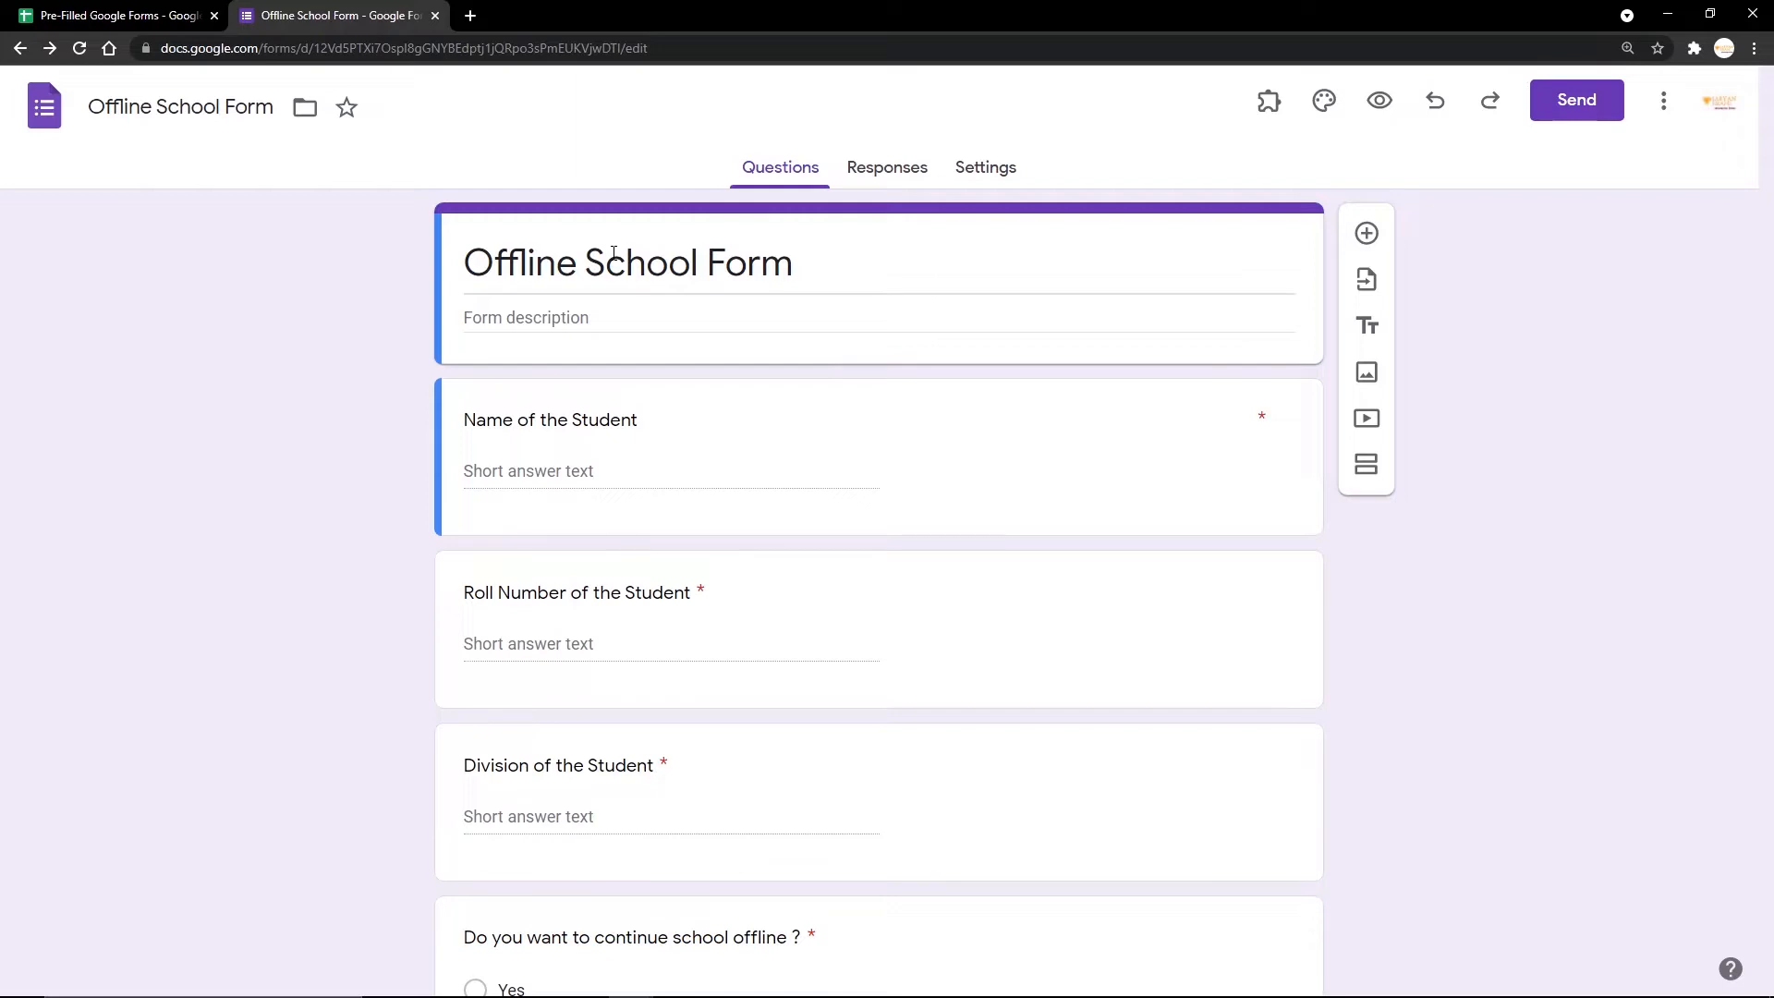
pyautogui.click(130, 14)
pyautogui.click(174, 301)
pyautogui.click(240, 303)
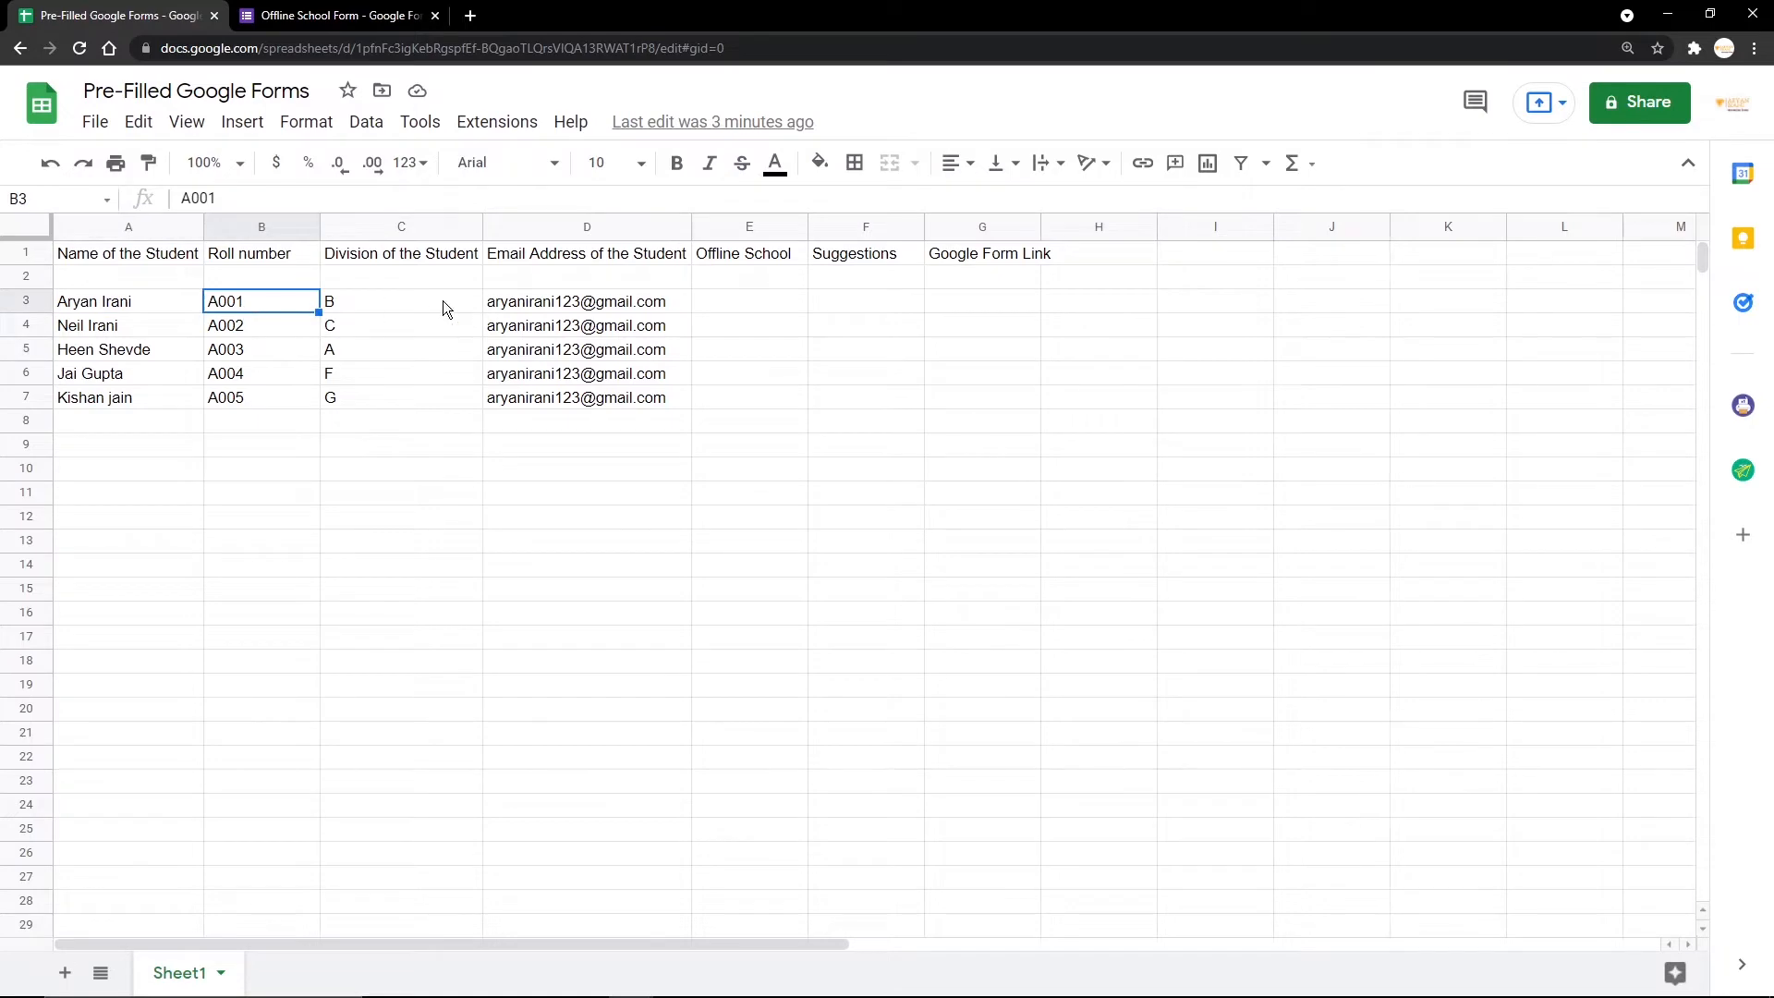
pyautogui.click(442, 301)
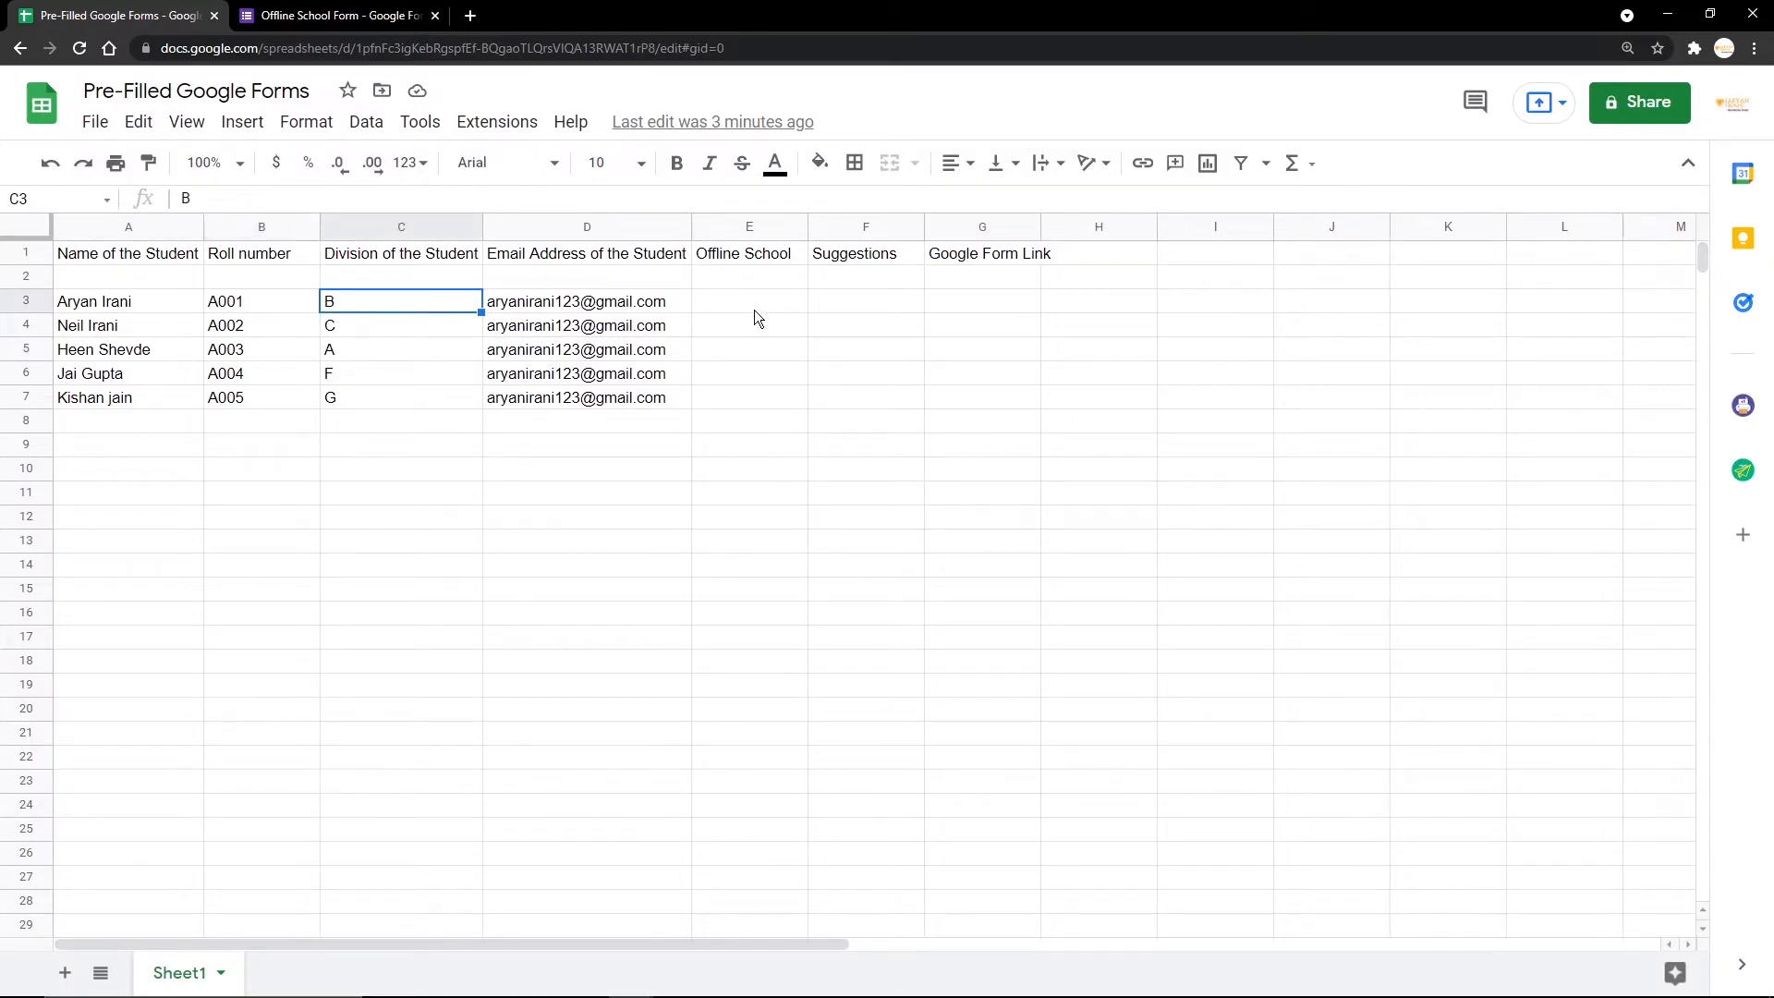
pyautogui.moveTo(754, 309); pyautogui.dragTo(861, 397)
pyautogui.click(861, 397)
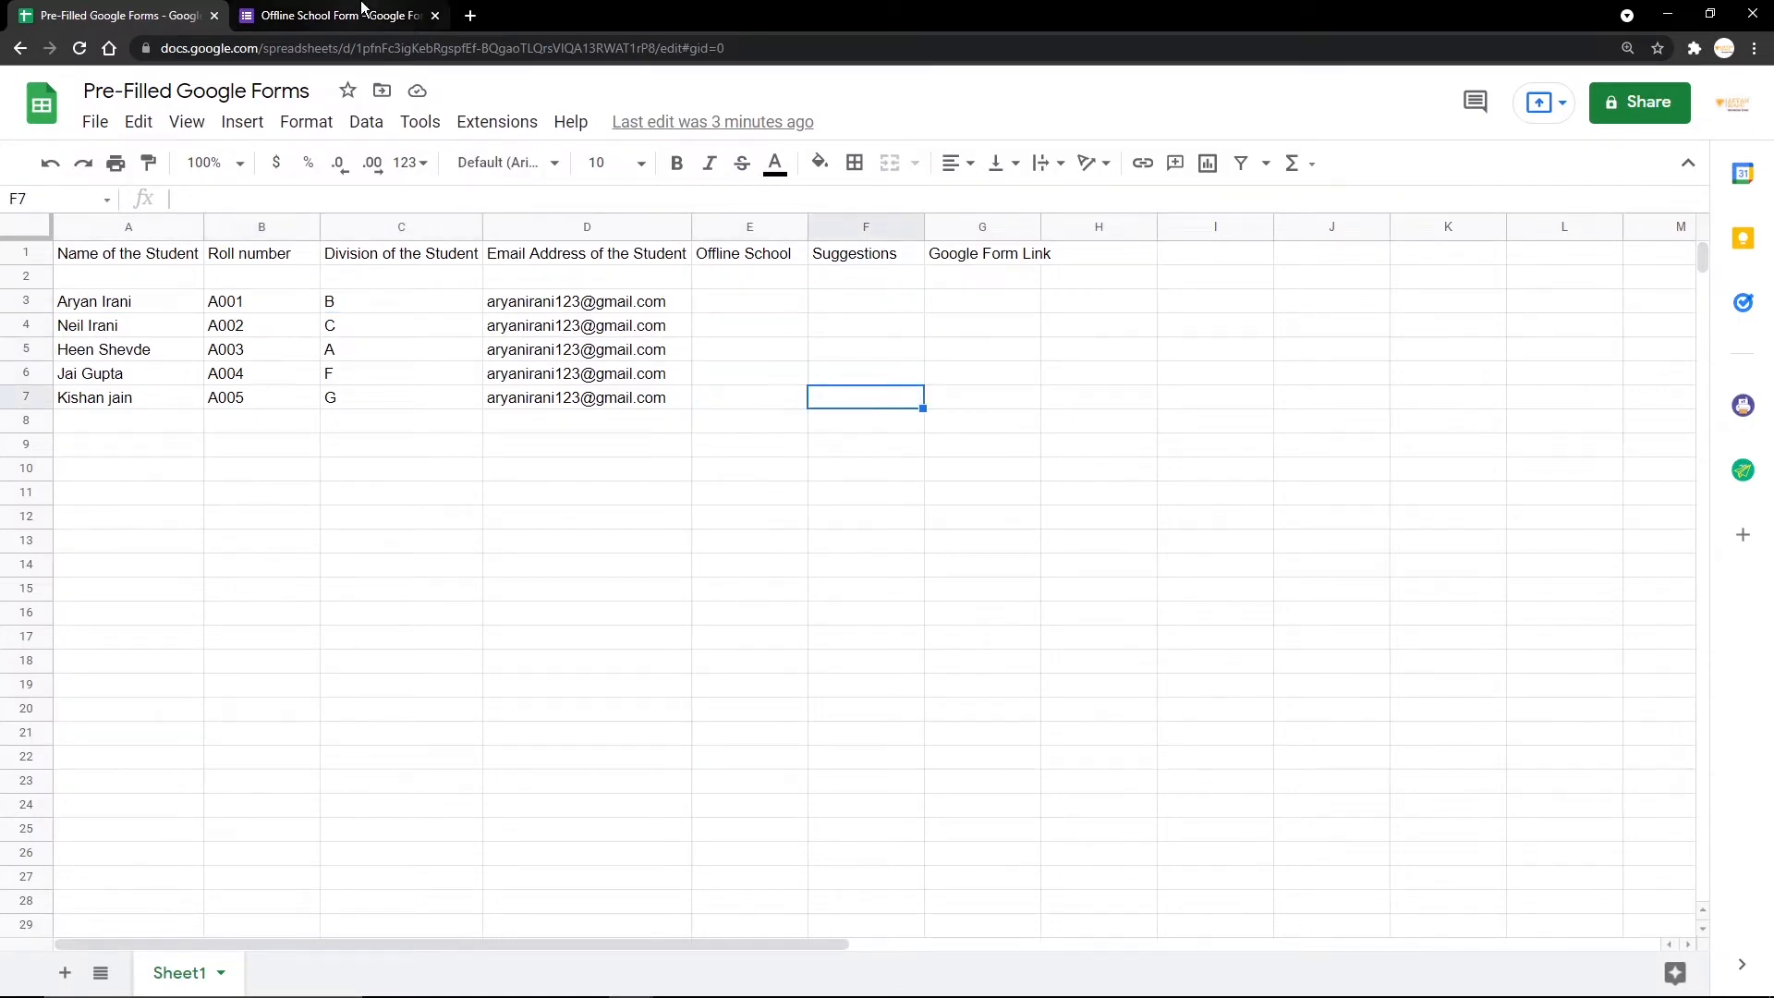
pyautogui.click(362, 15)
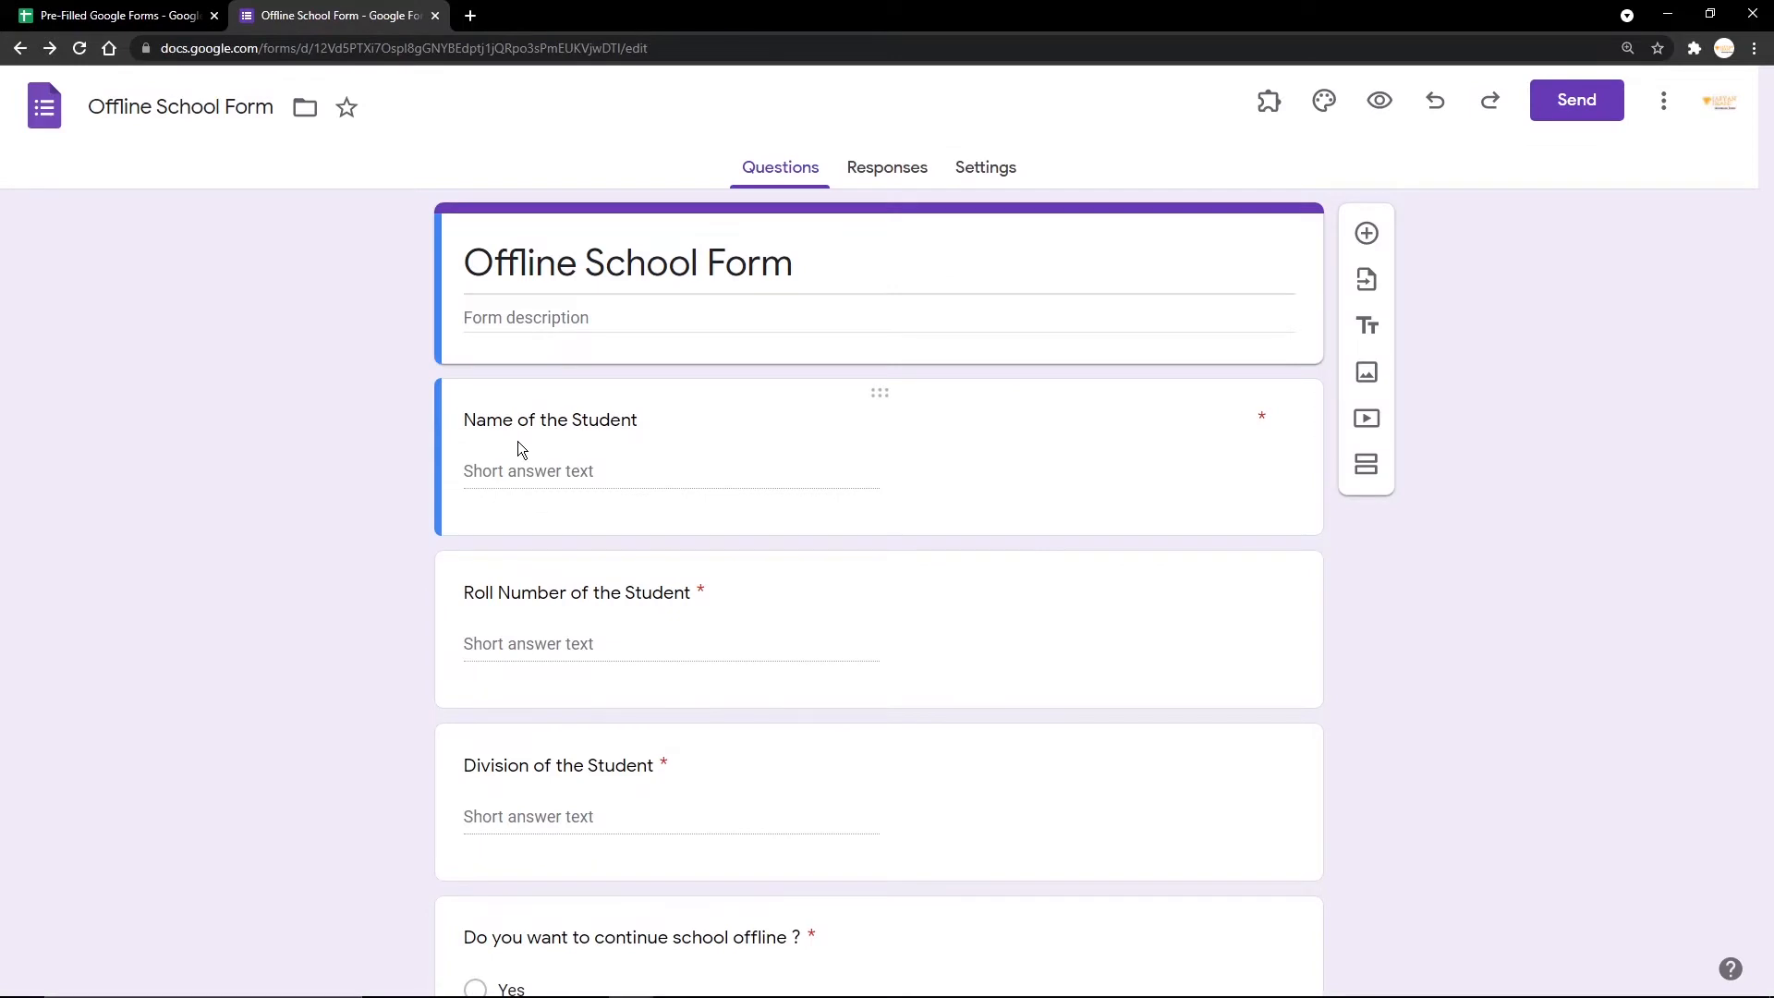
pyautogui.scroll(-5, 513, 491)
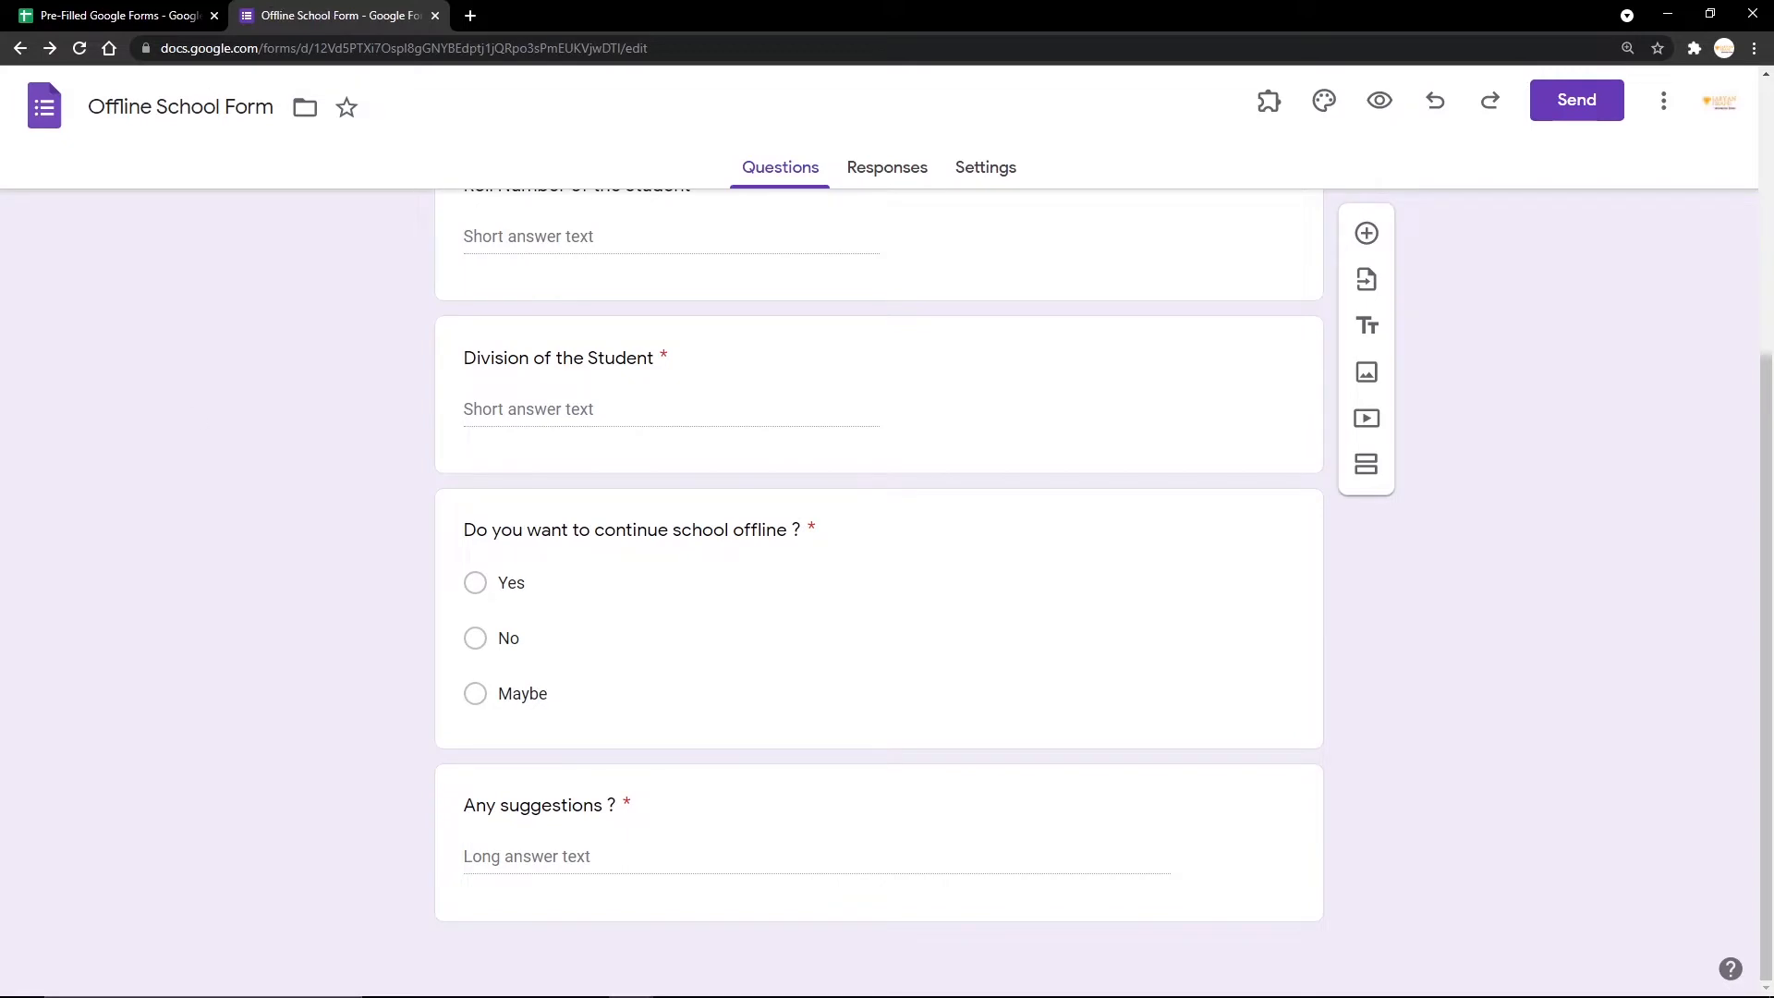
# Step: Compare the spreadsheet's column headers, including Offline School, Suggestions and Google Form Link, with the form's questions
pyautogui.click(120, 14)
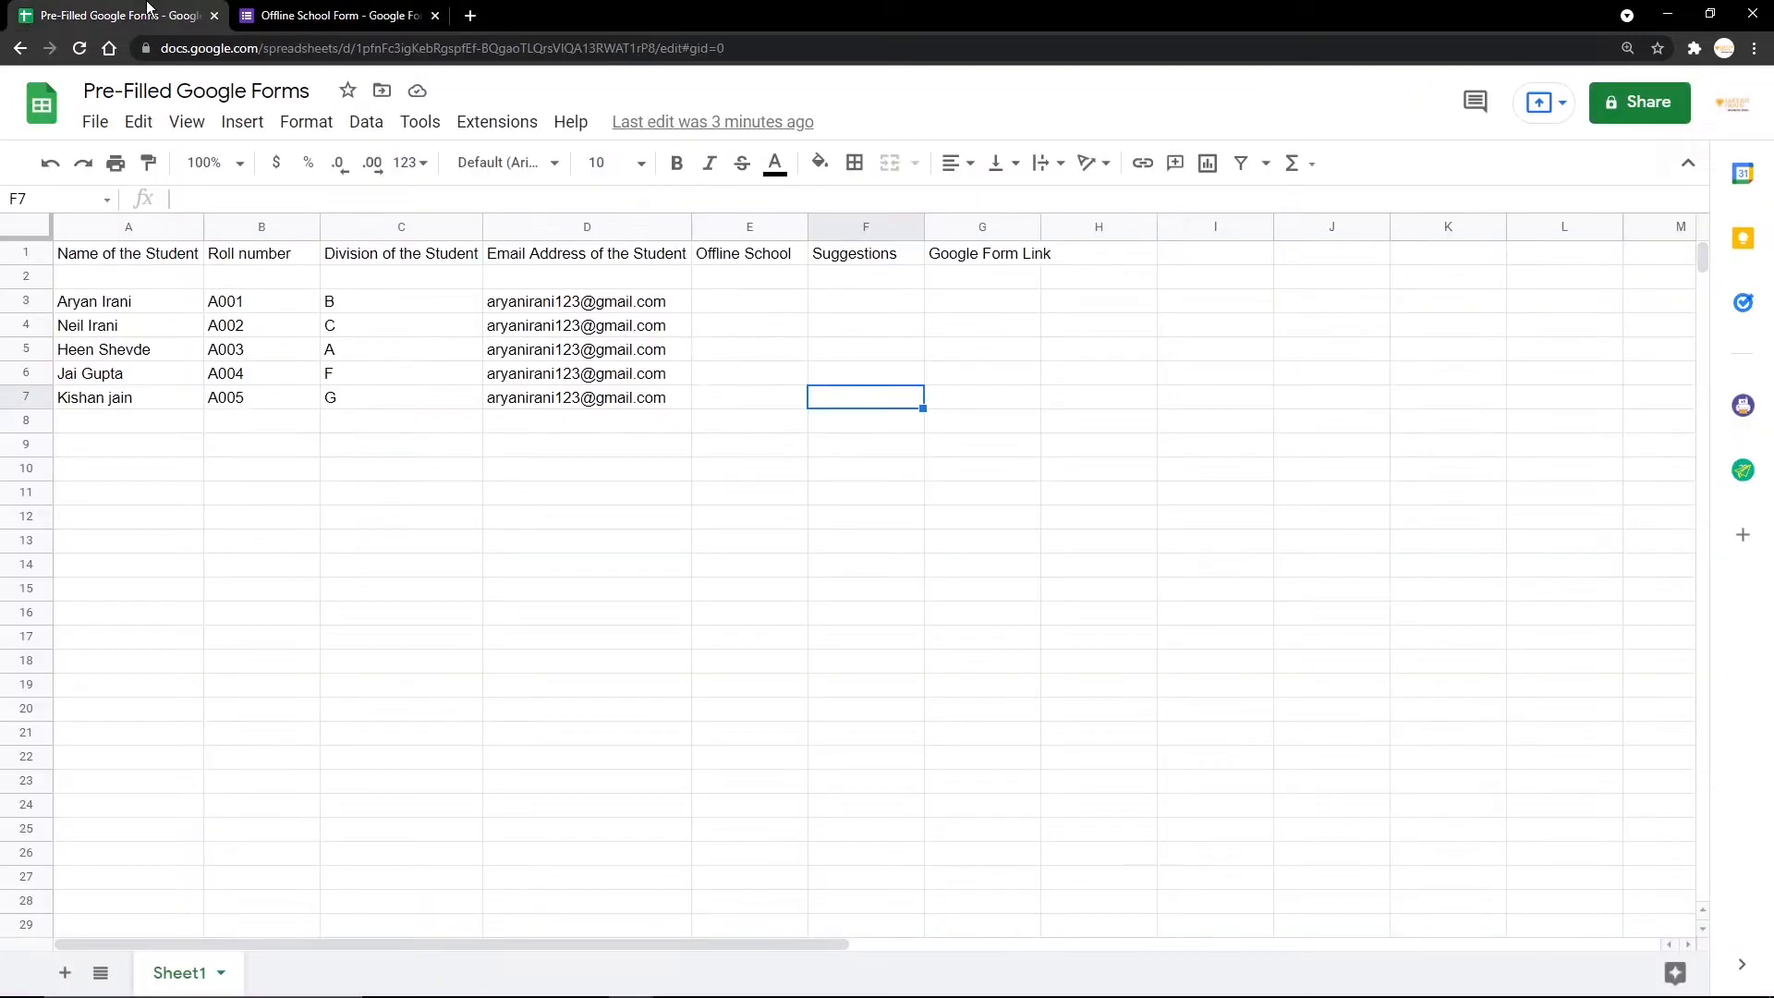
pyautogui.click(103, 259)
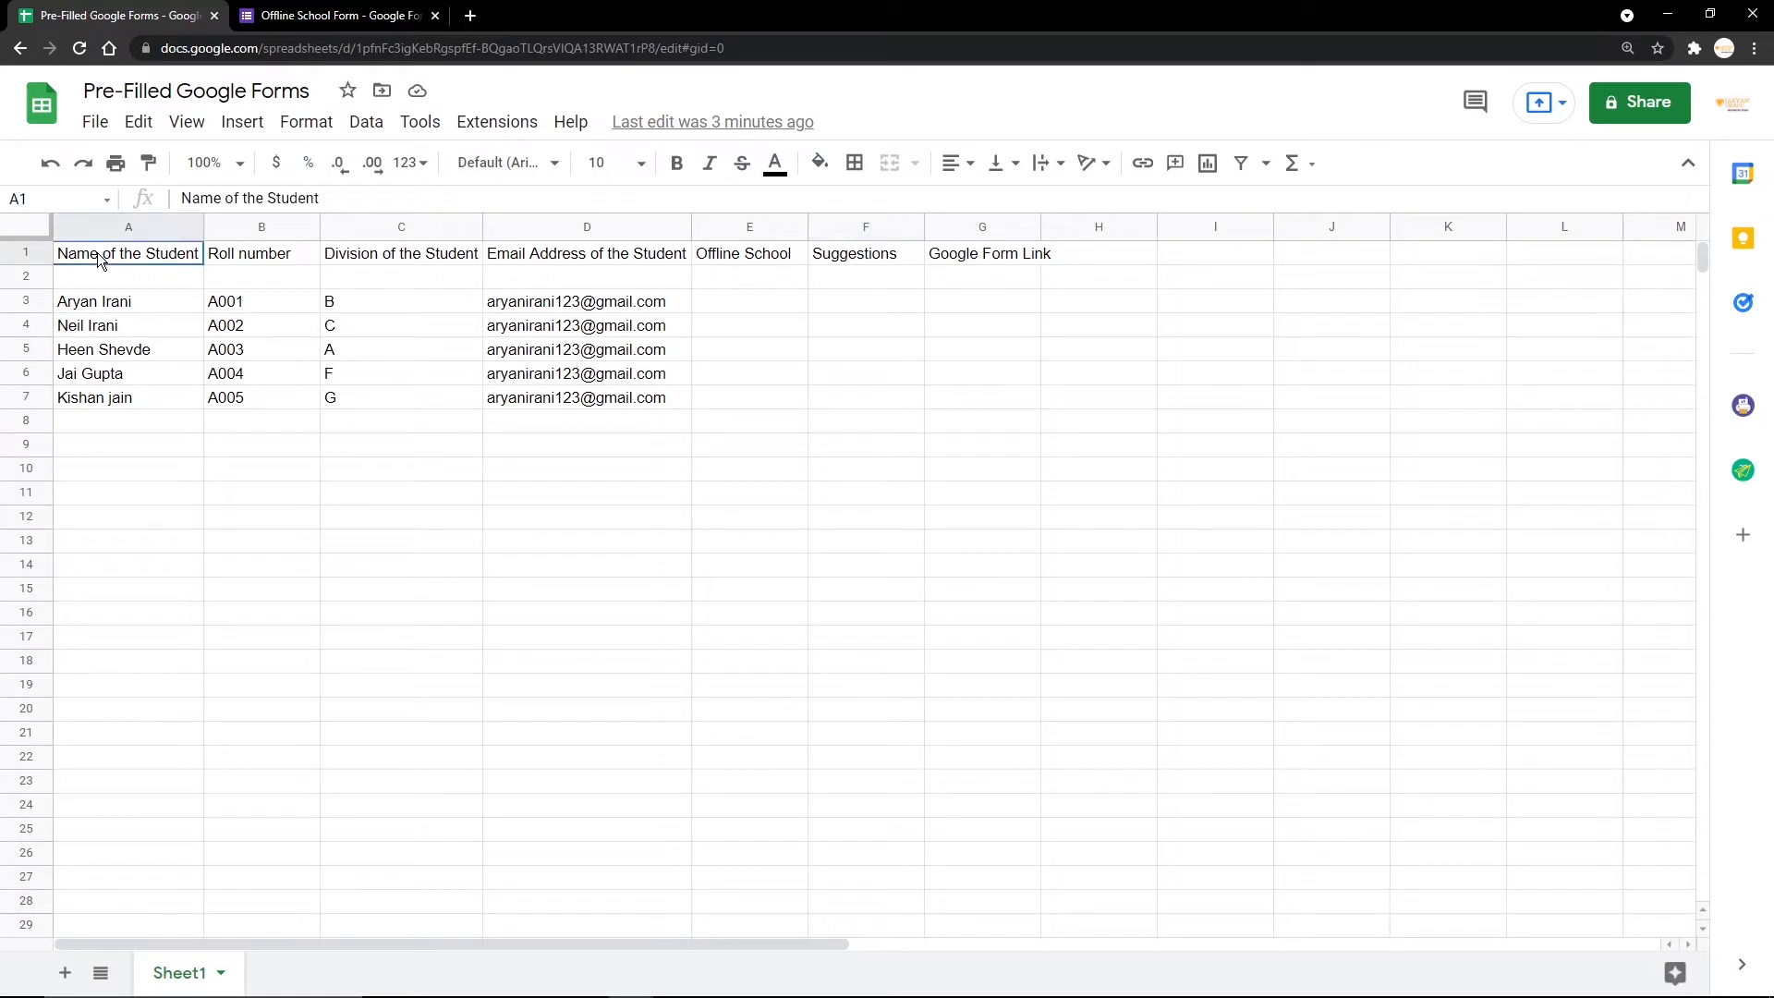
pyautogui.click(561, 257)
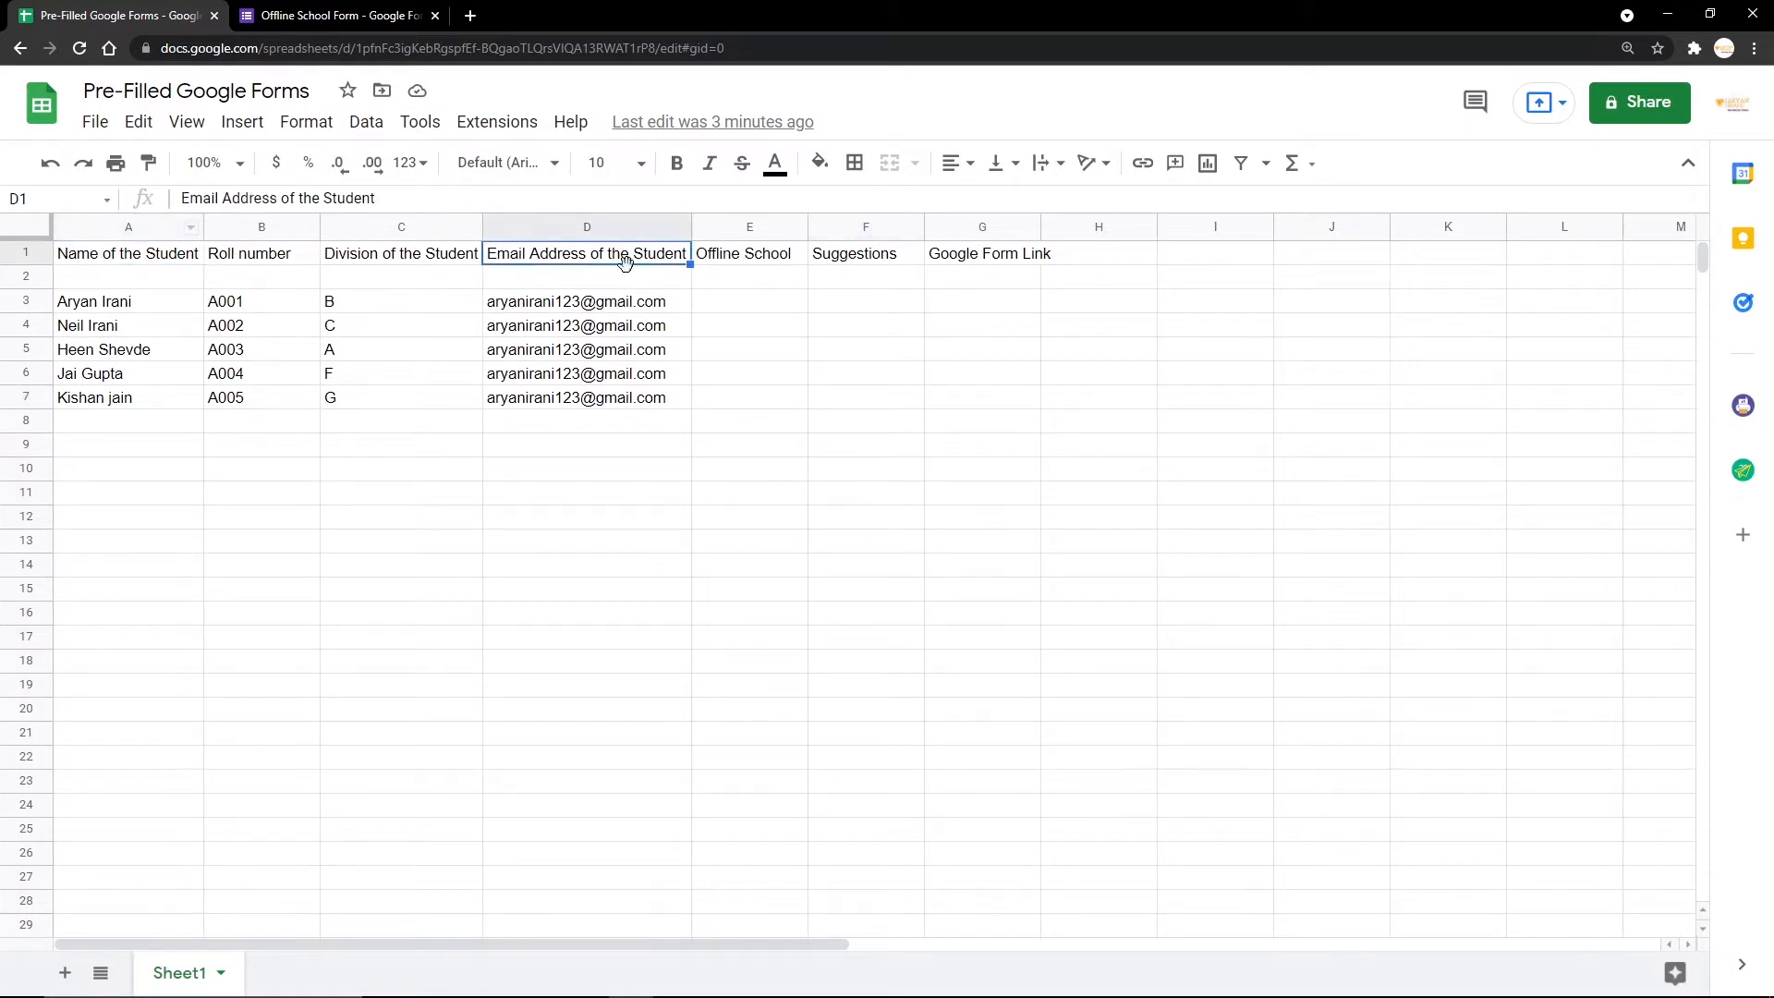
pyautogui.click(758, 262)
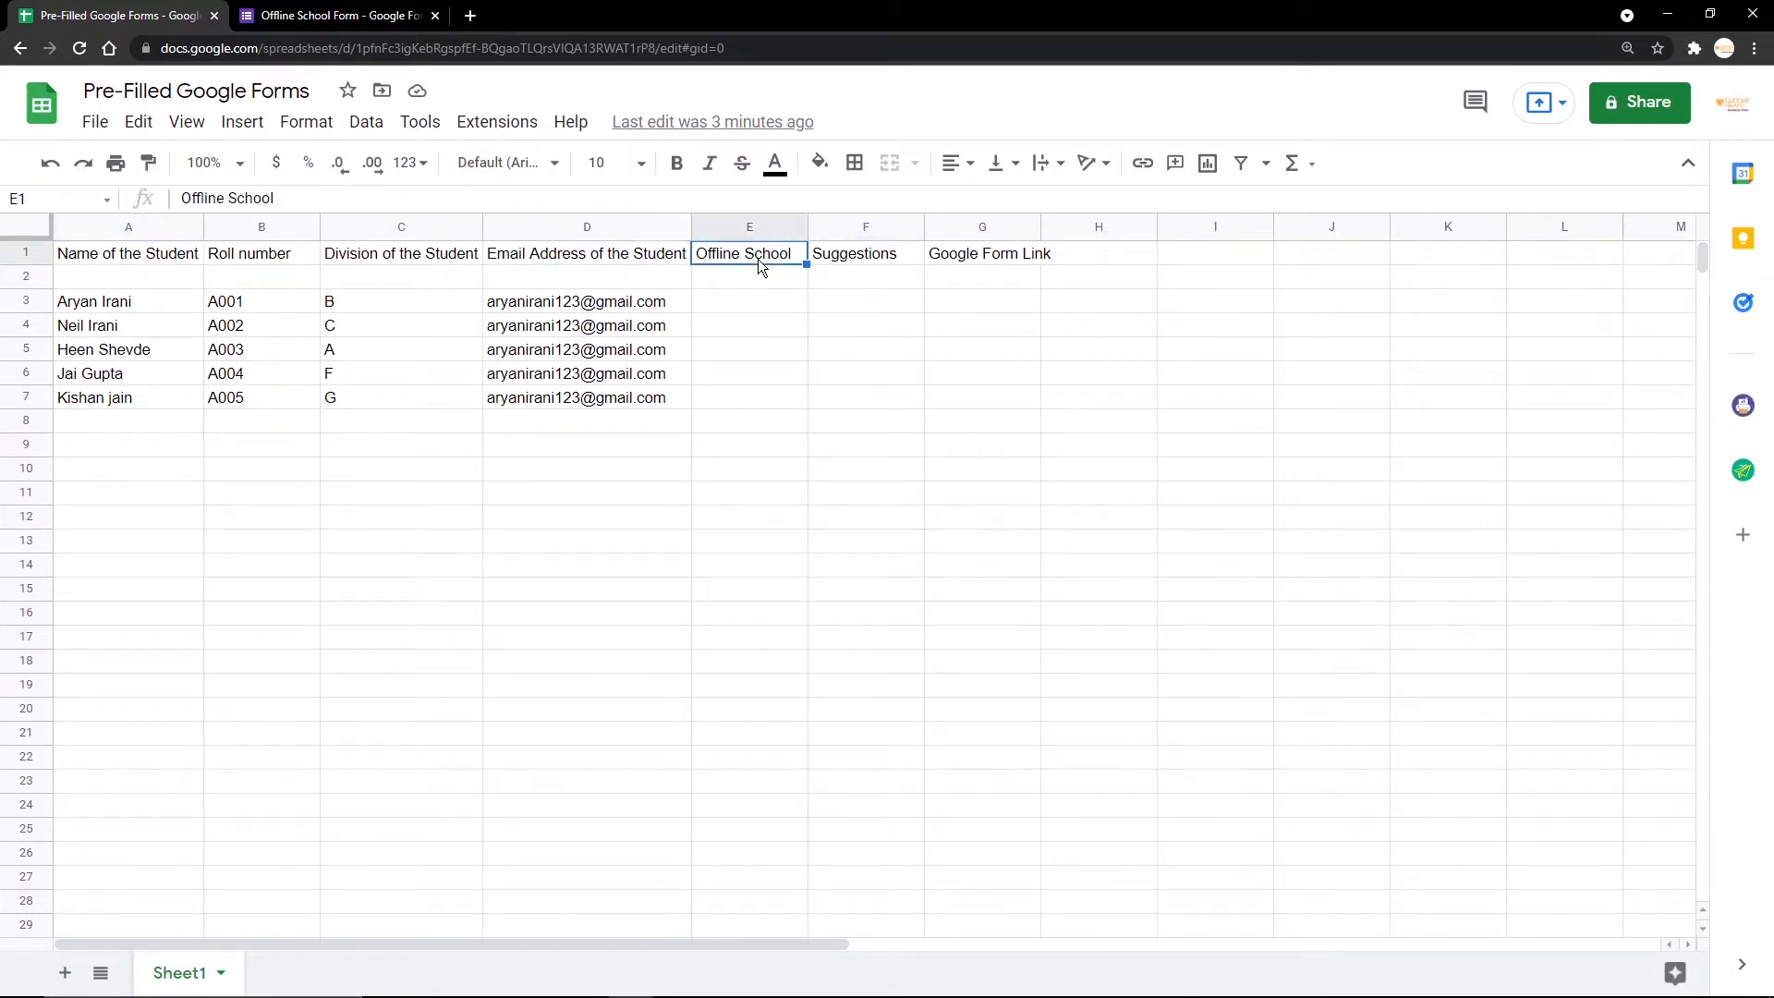
pyautogui.moveTo(780, 257); pyautogui.dragTo(885, 377)
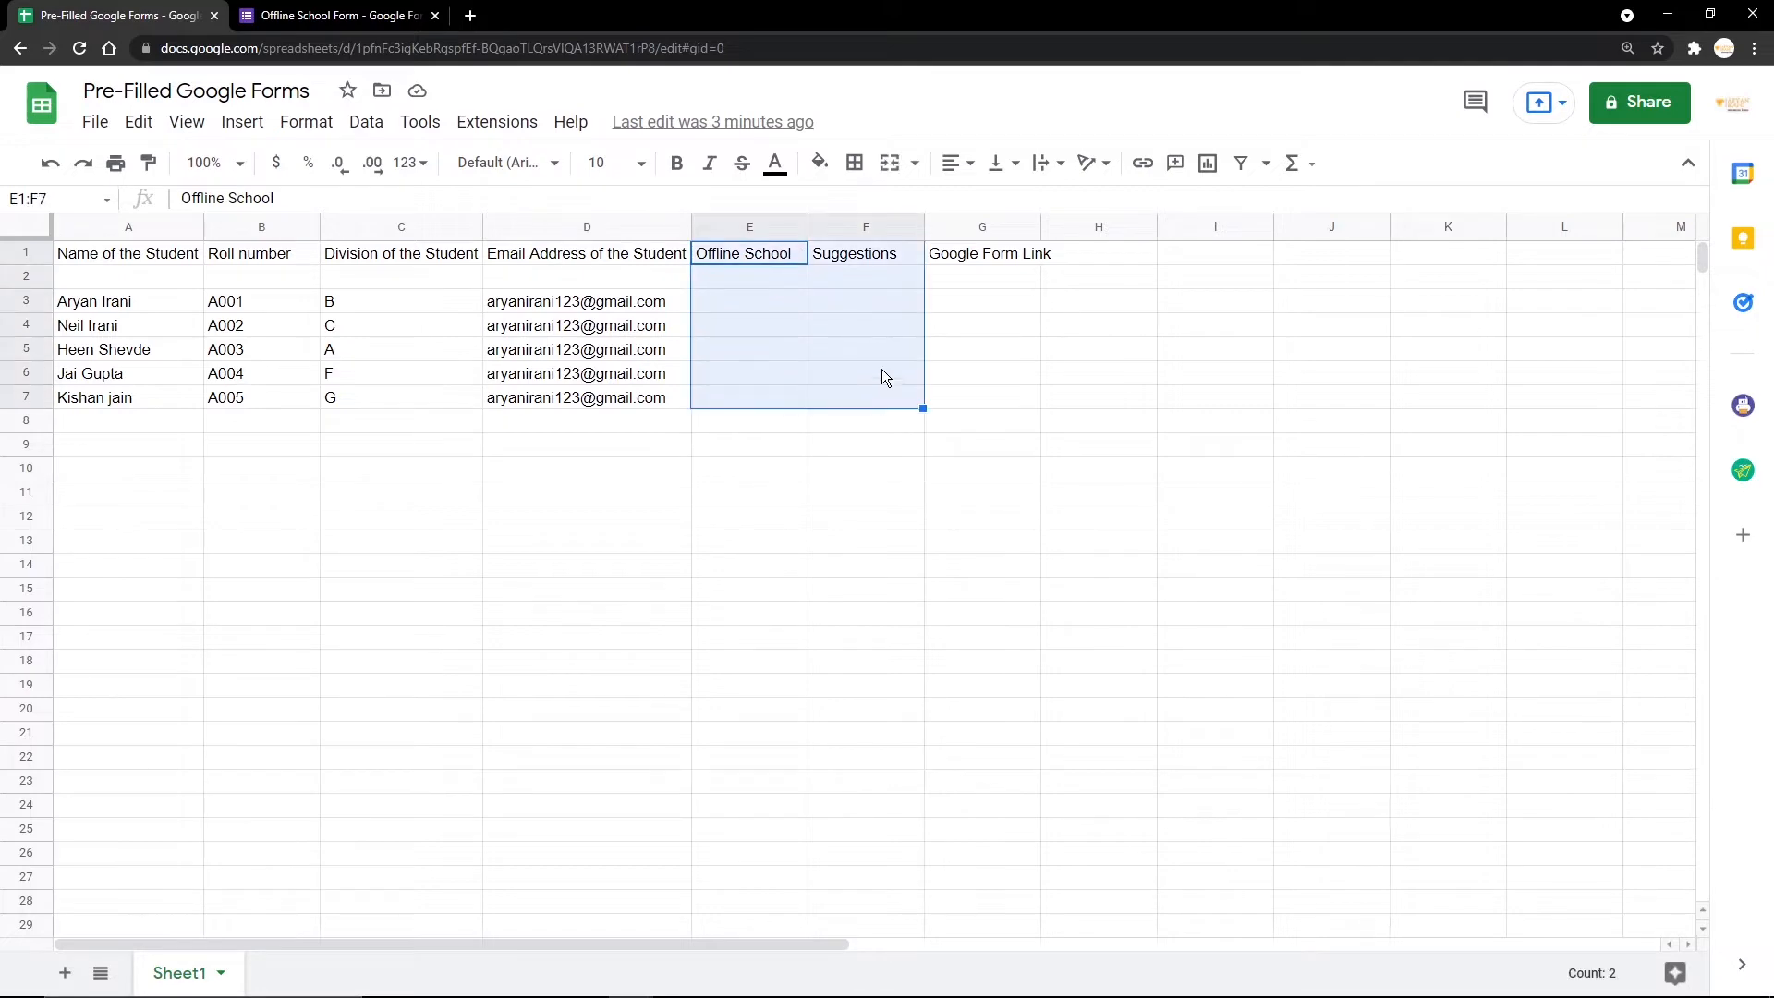
pyautogui.click(342, 16)
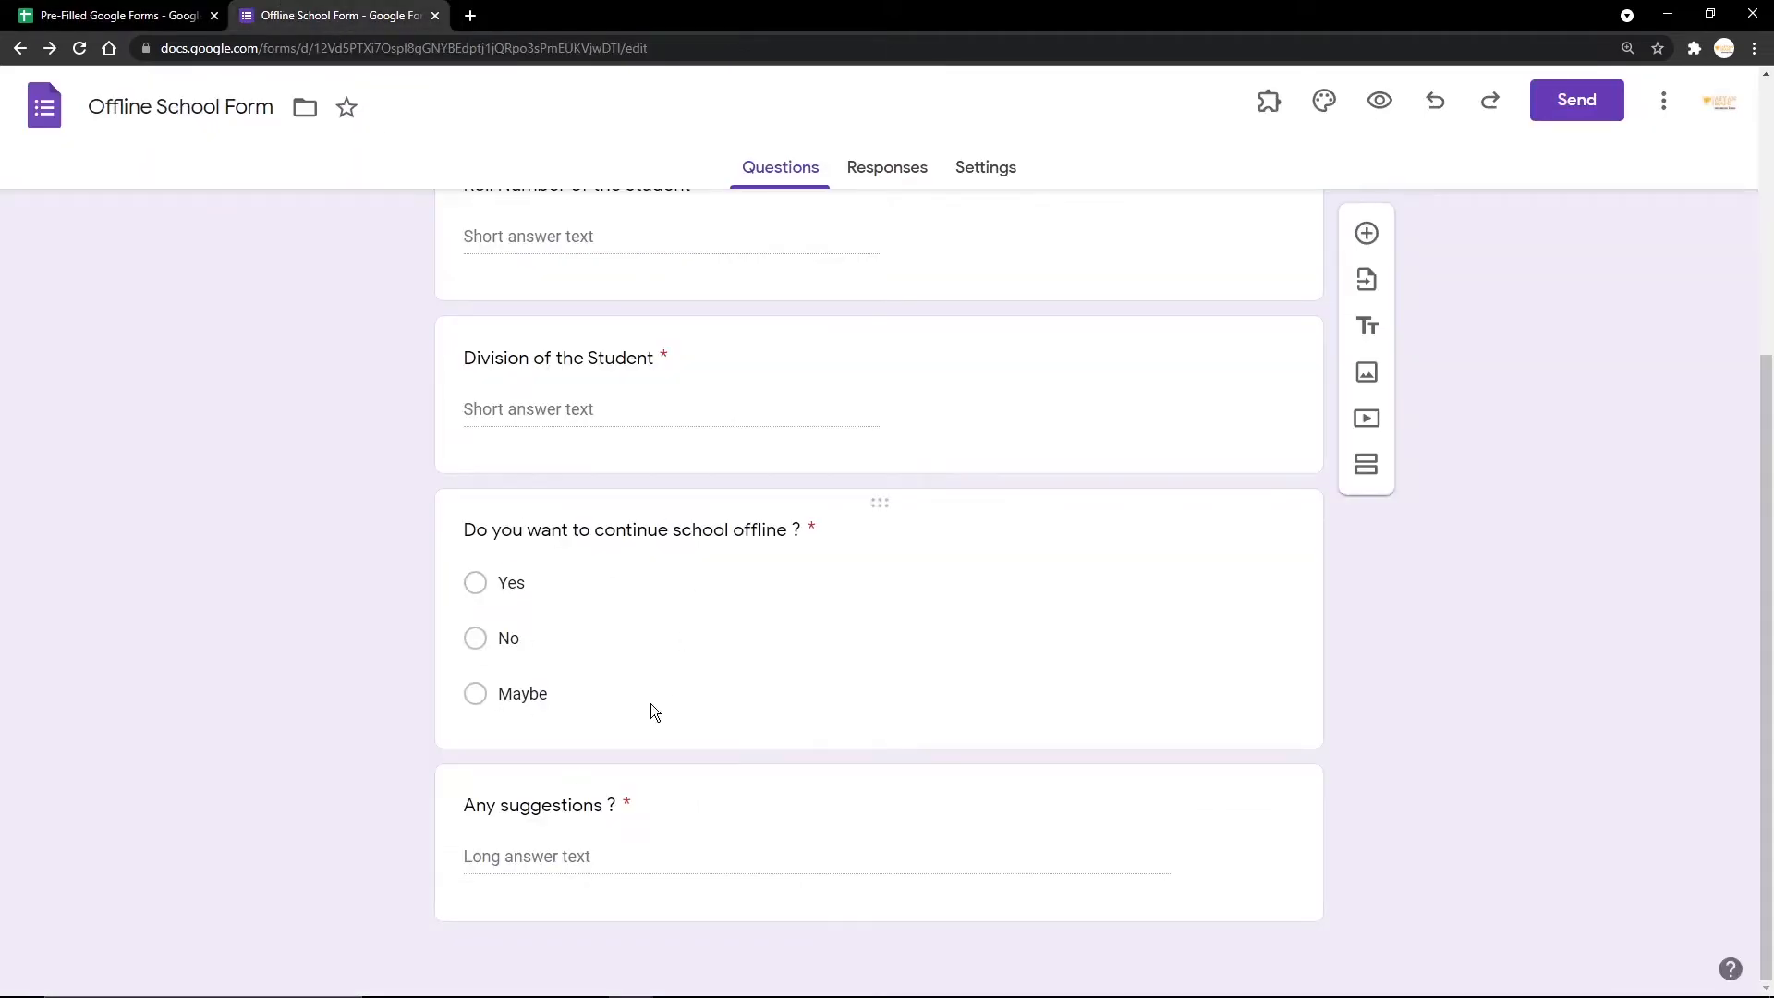
pyautogui.click(196, 13)
pyautogui.click(802, 264)
pyautogui.click(954, 257)
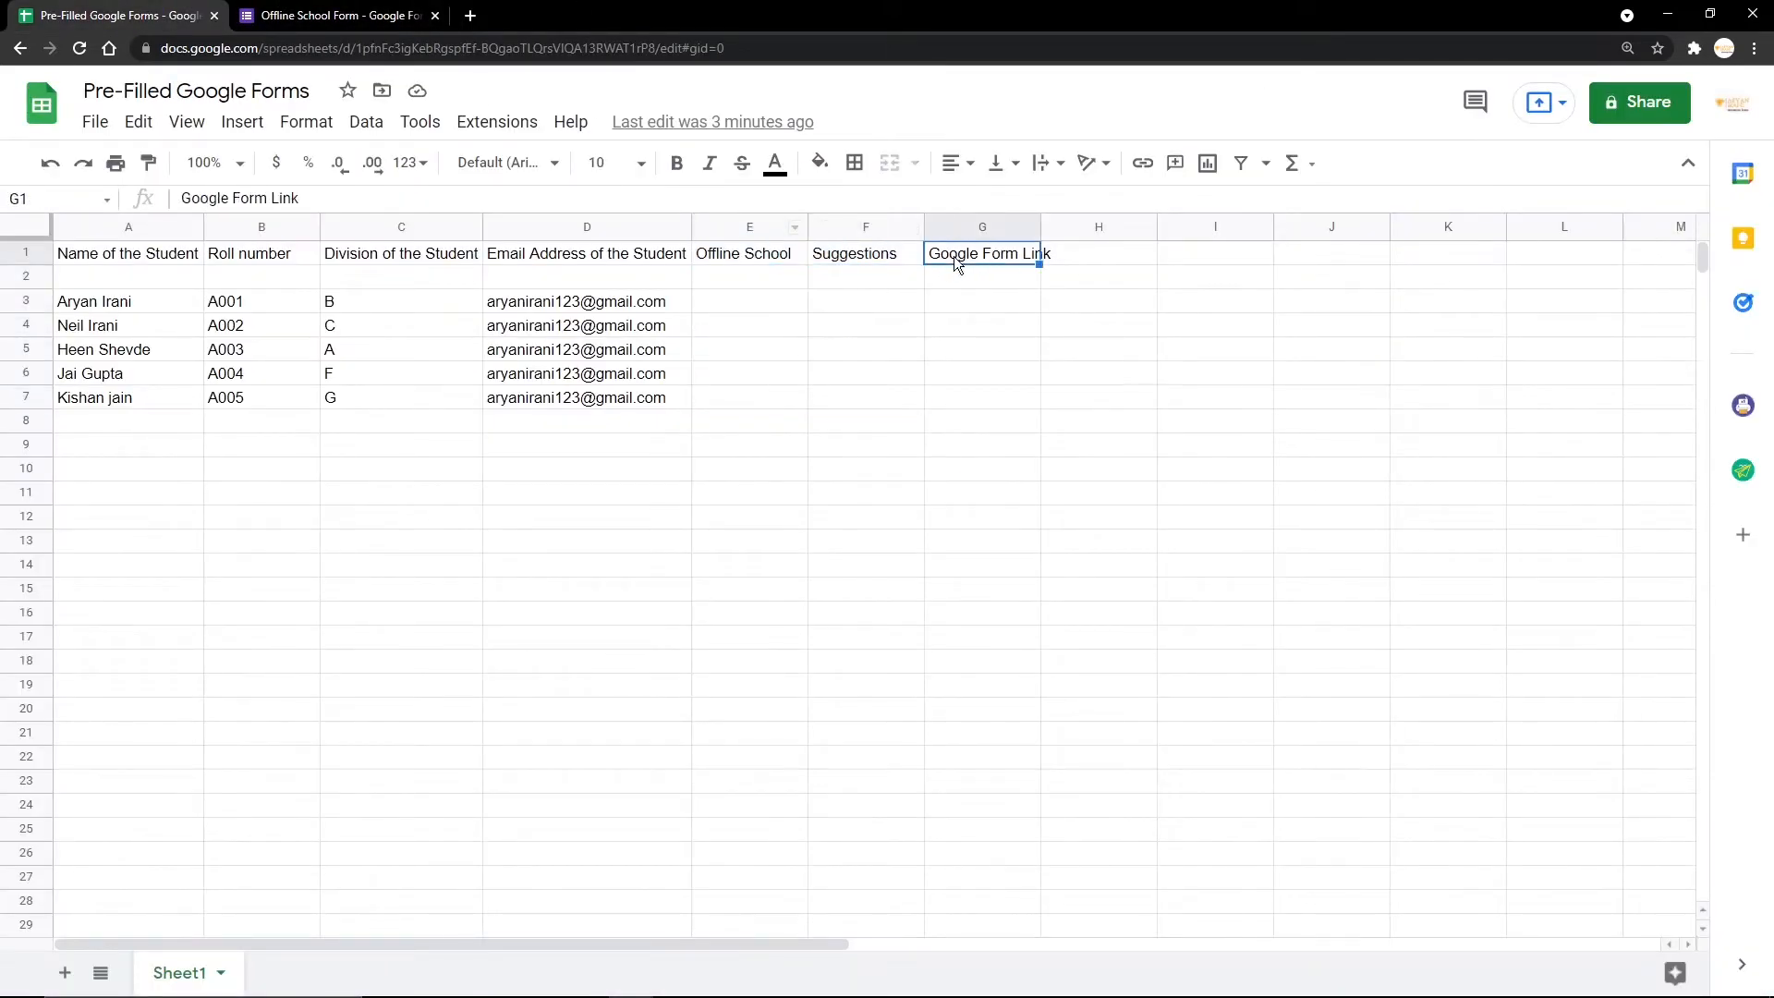
pyautogui.click(935, 398)
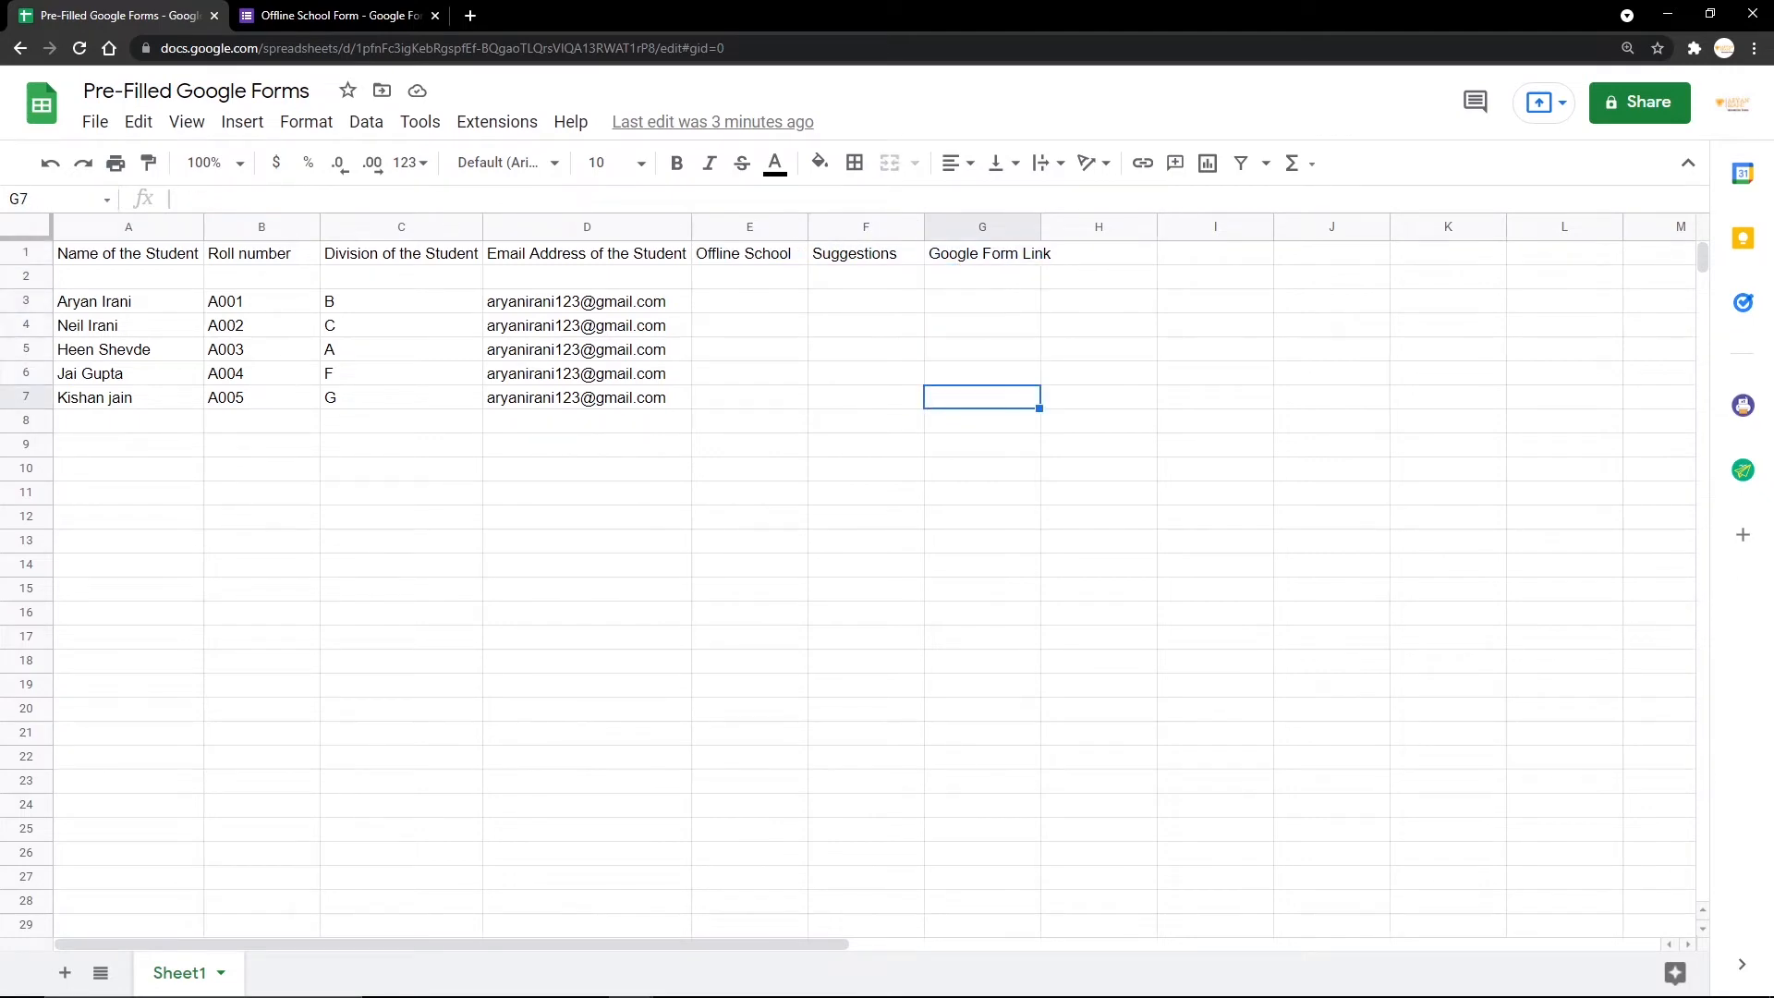
pyautogui.click(342, 15)
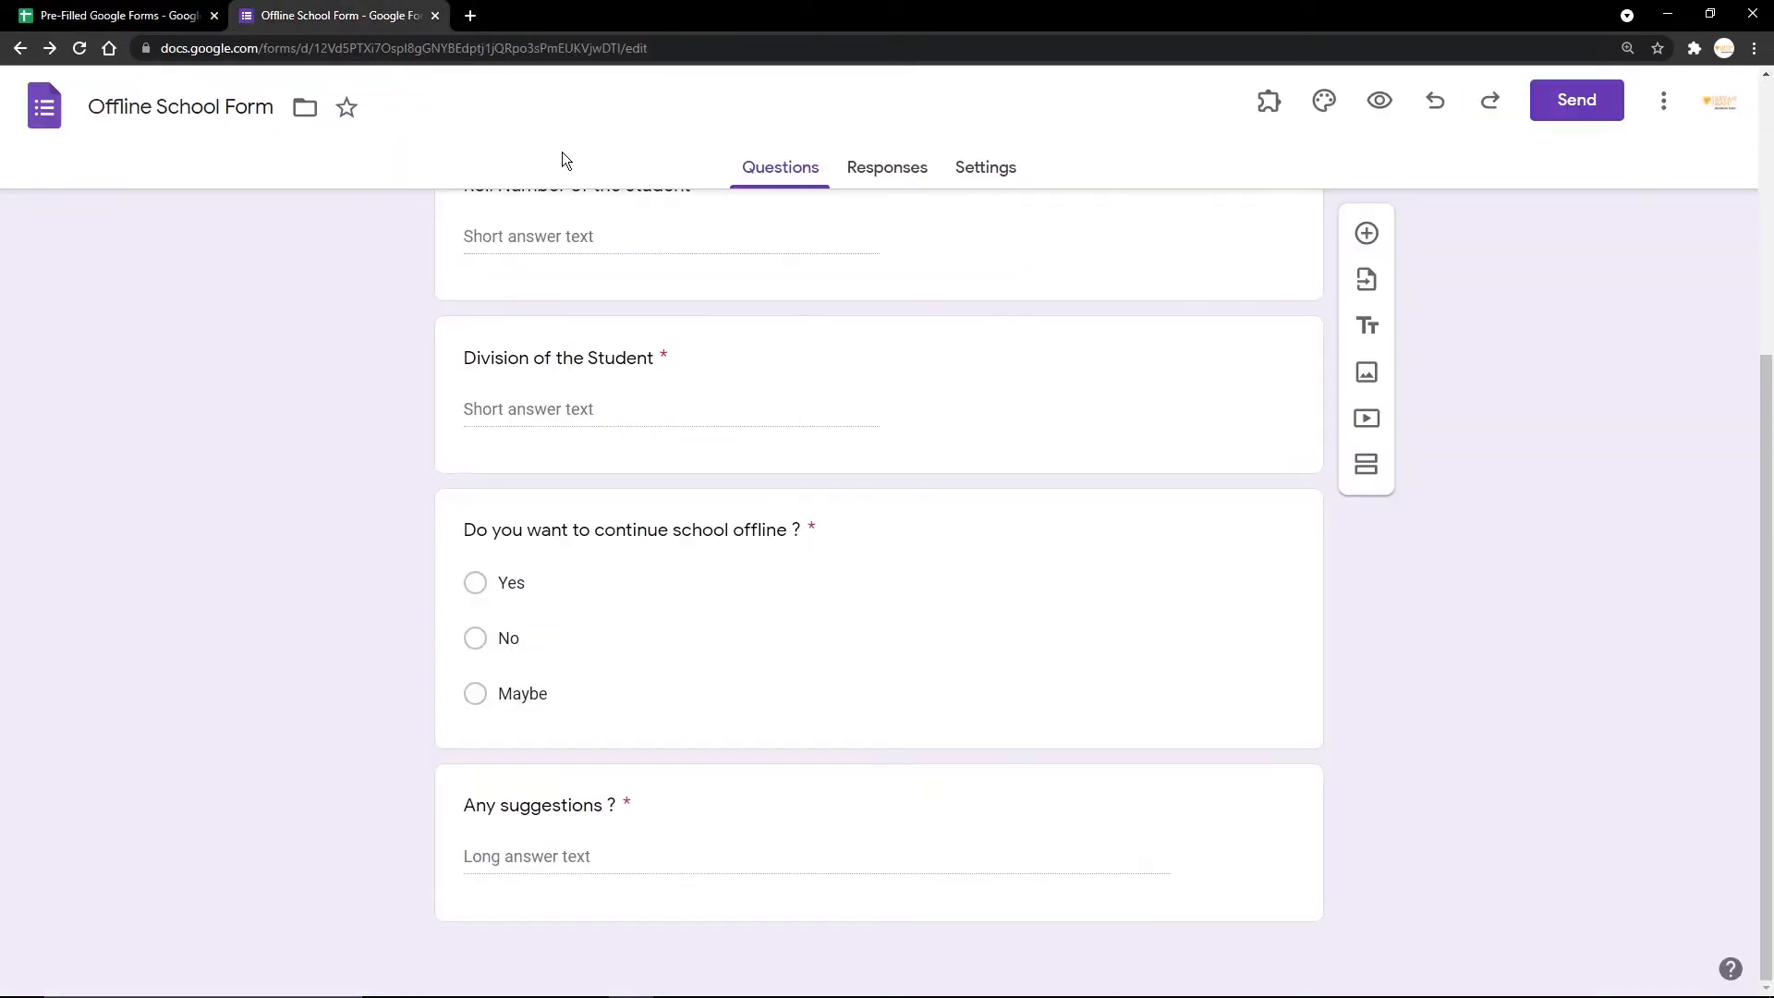
pyautogui.scroll(3, 718, 516)
pyautogui.scroll(2, 713, 507)
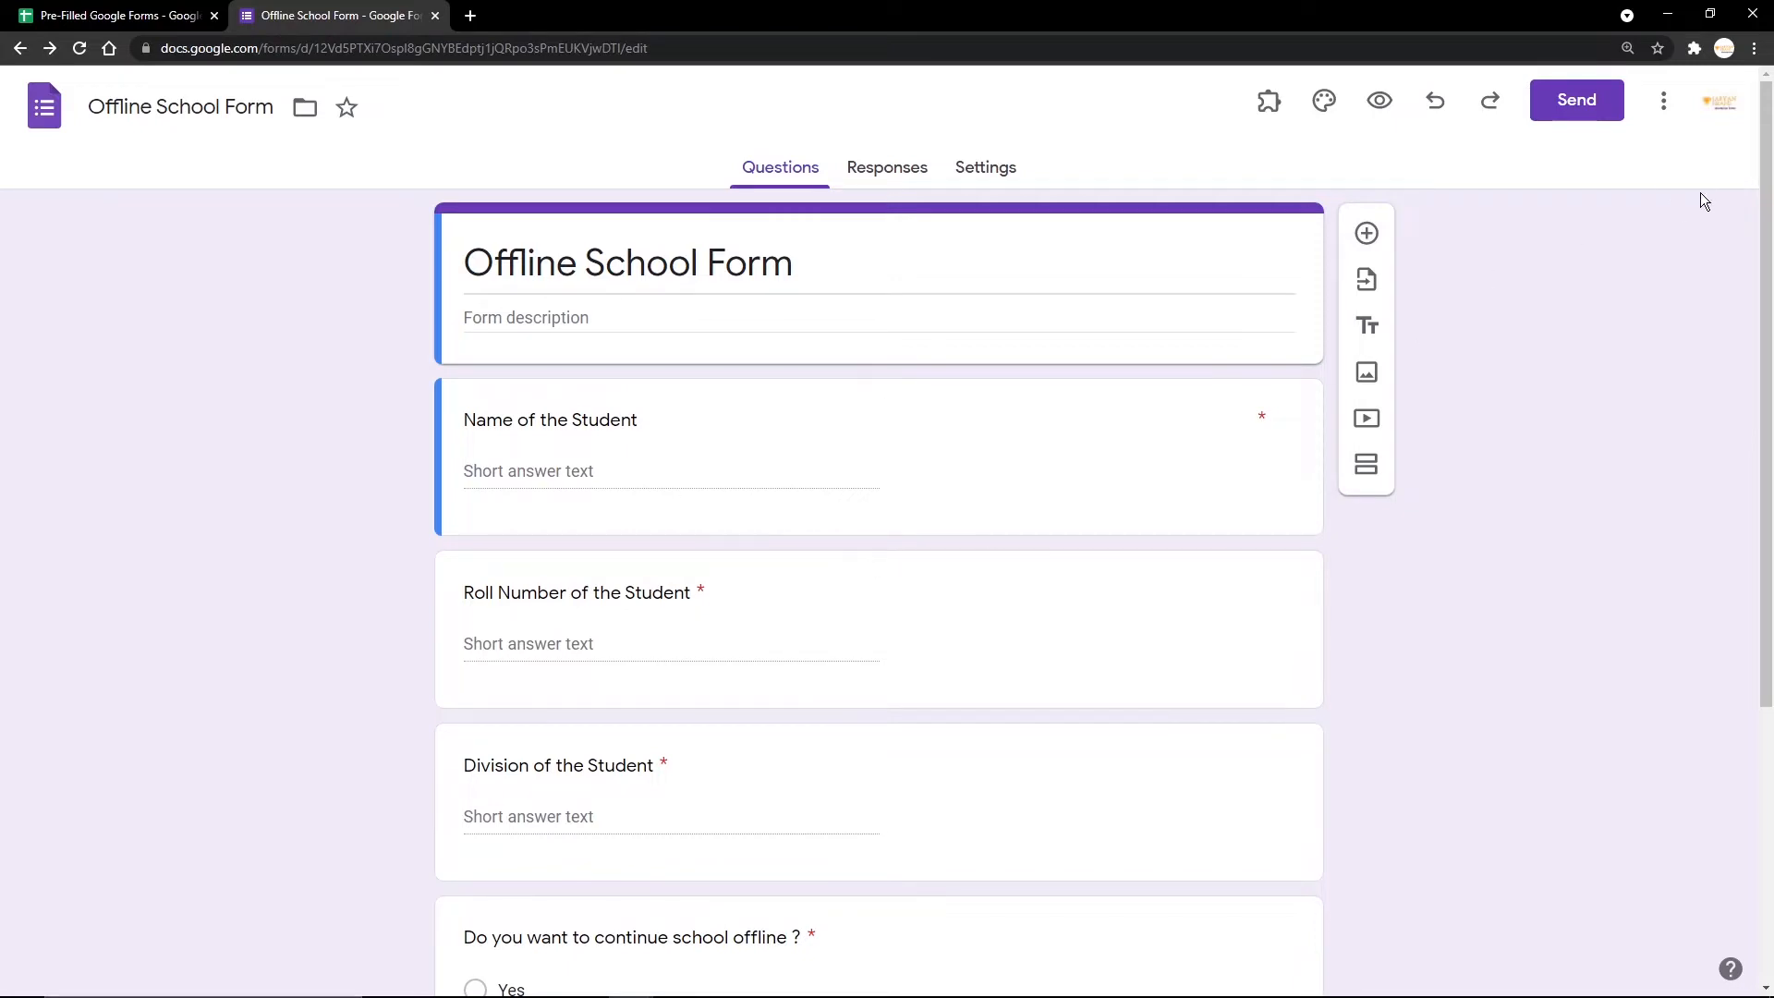
# Step: Open the Offline School Form for creating a pre-filled link and enter DummyName as the name of the student
pyautogui.click(1678, 102)
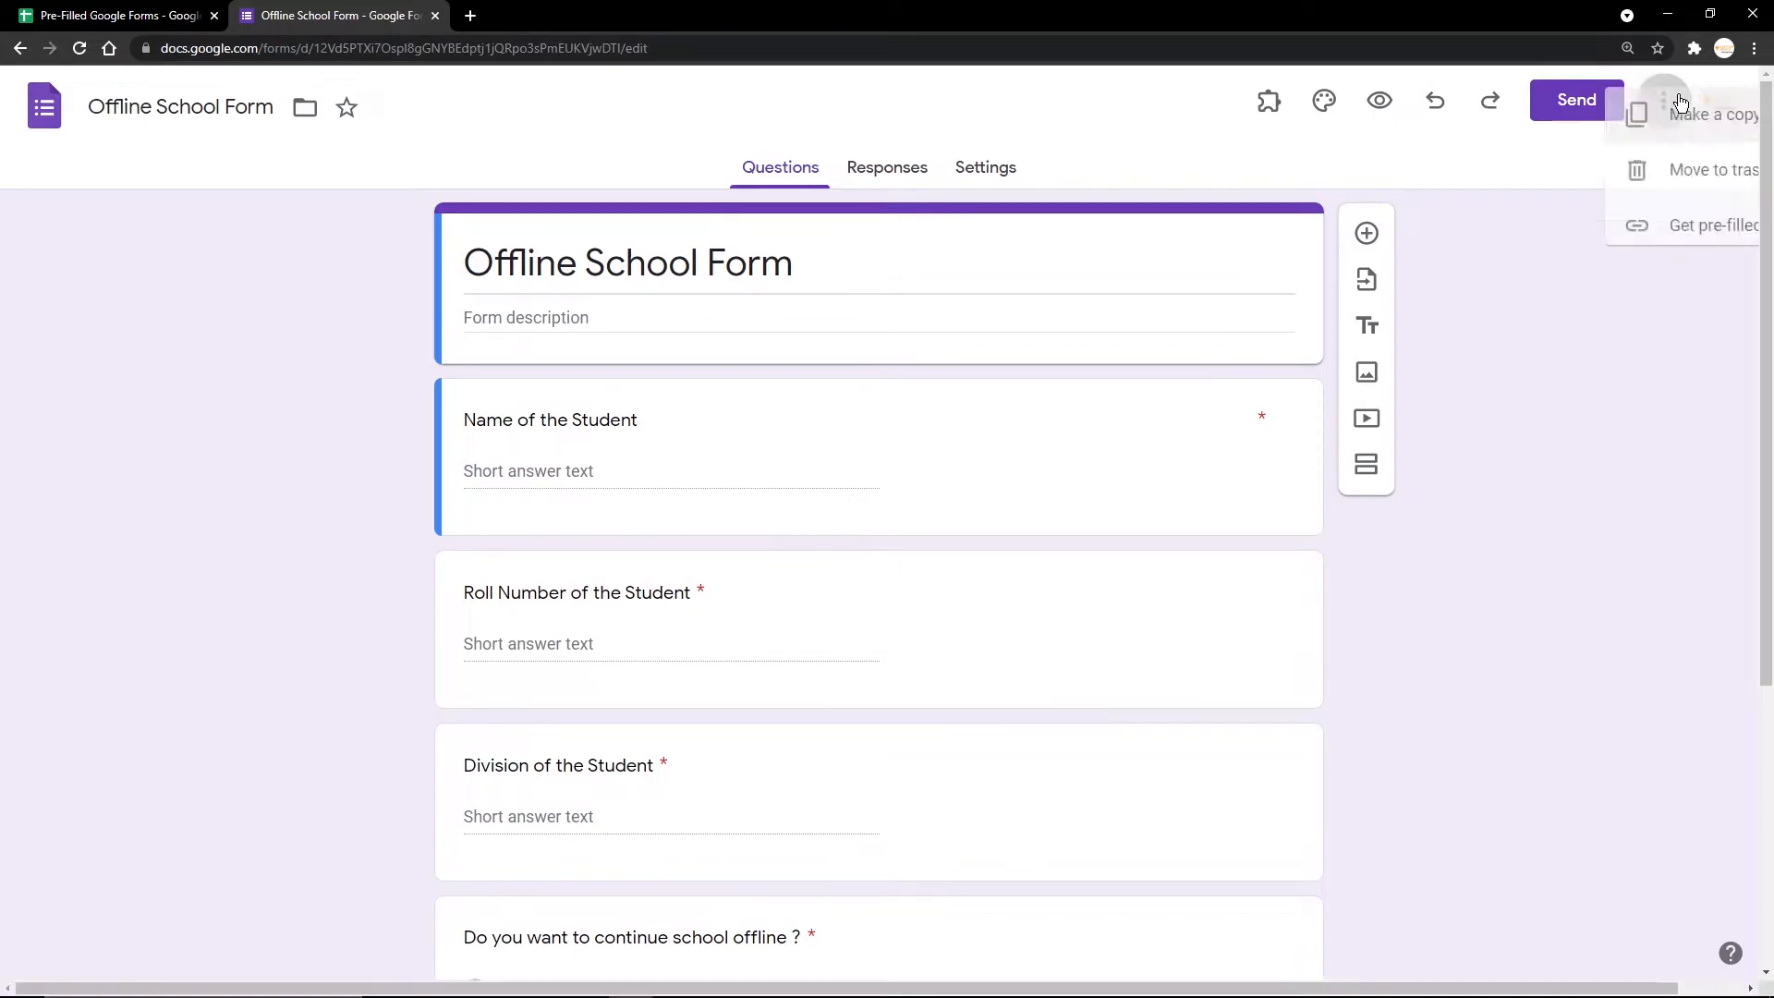
pyautogui.click(1667, 270)
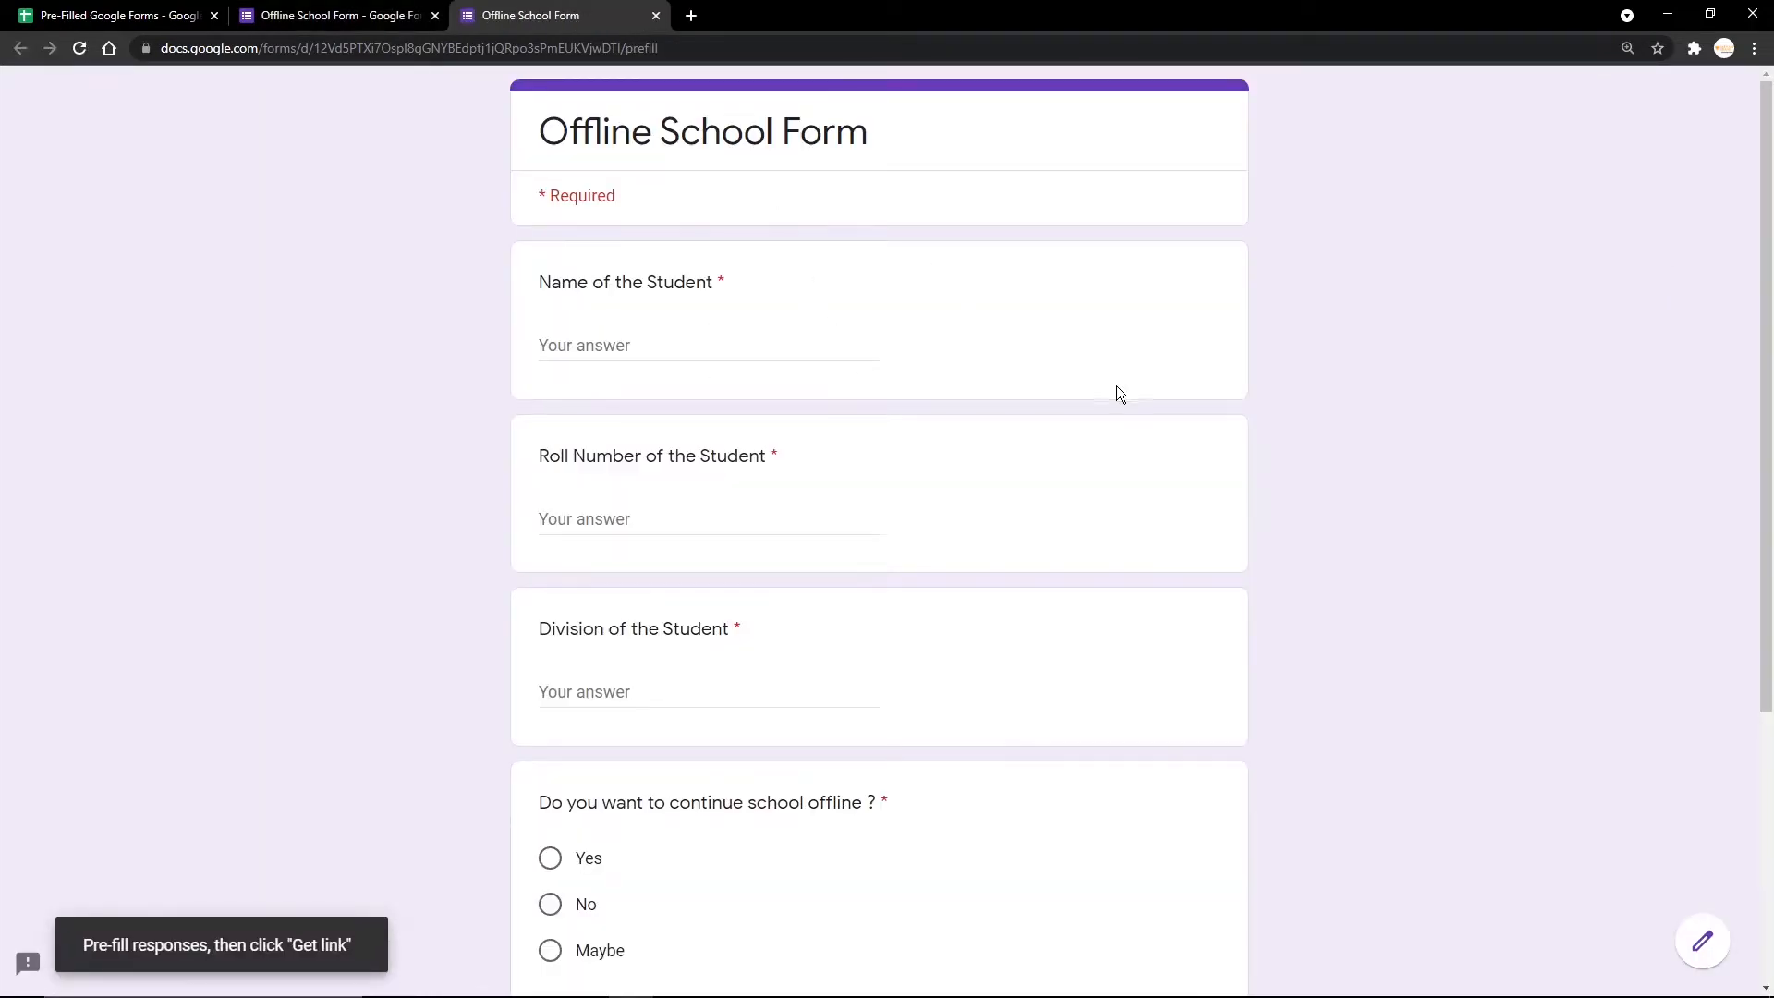
pyautogui.click(774, 342)
pyautogui.write('Du')
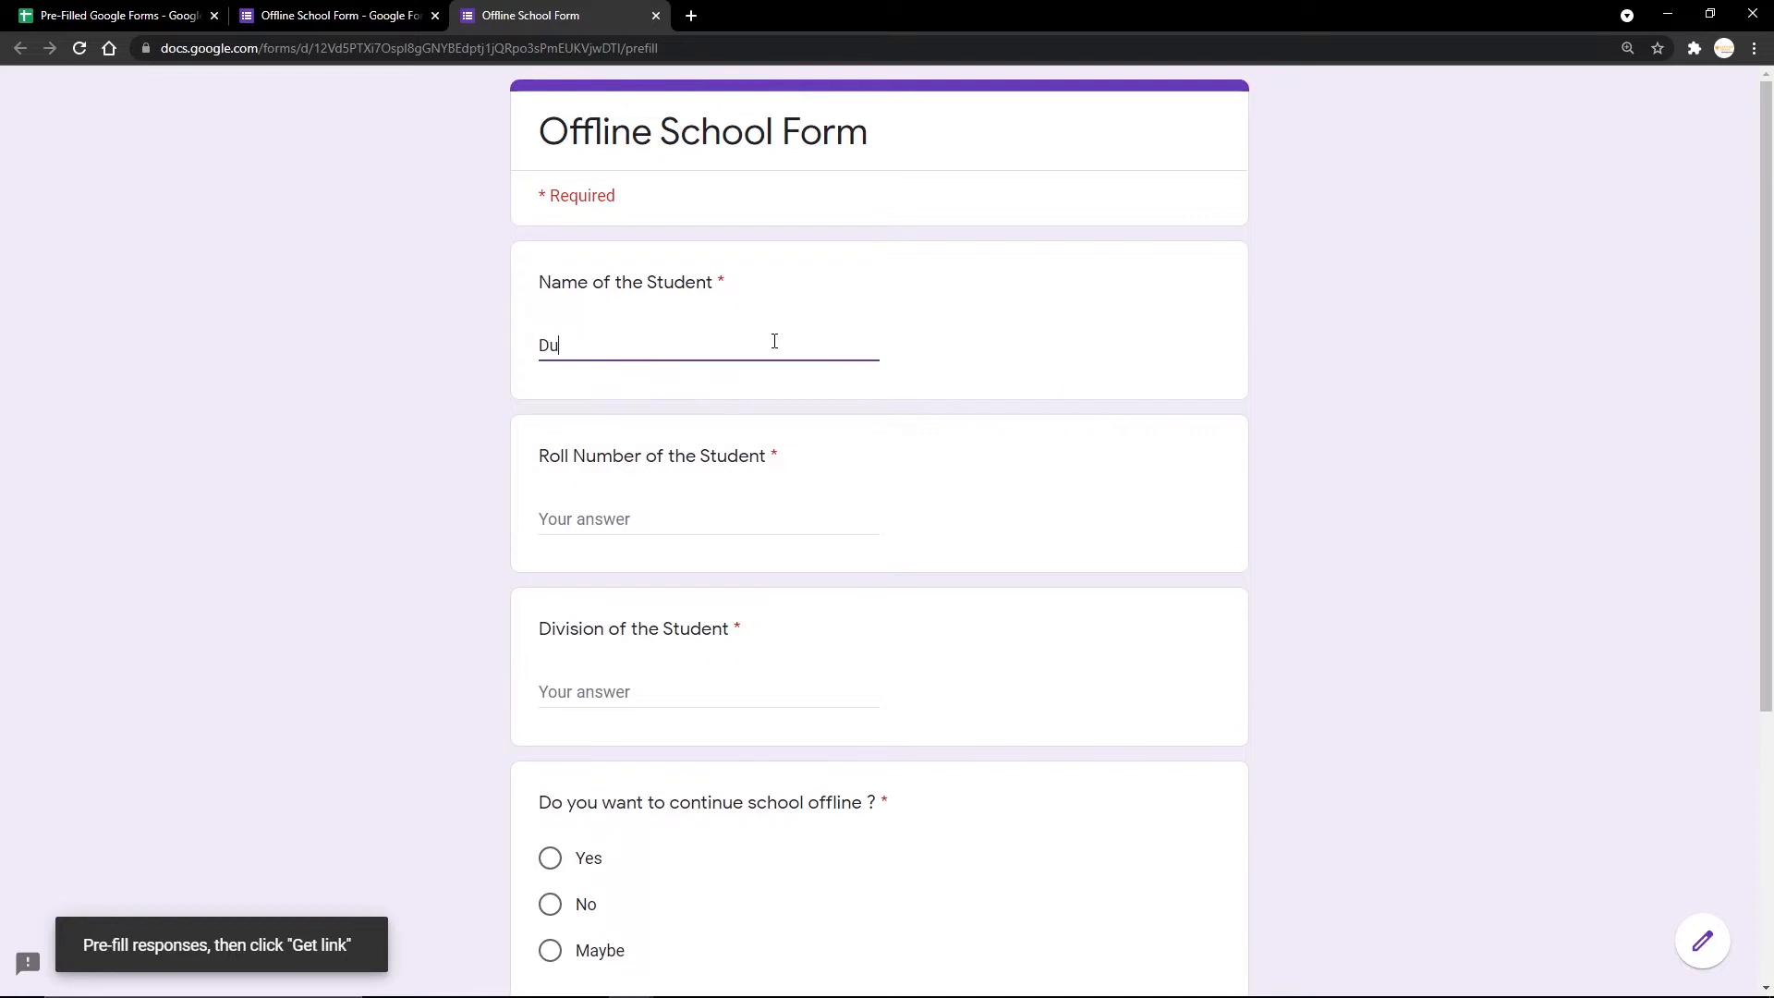
pyautogui.write('mmyName')
pyautogui.press('Tab')
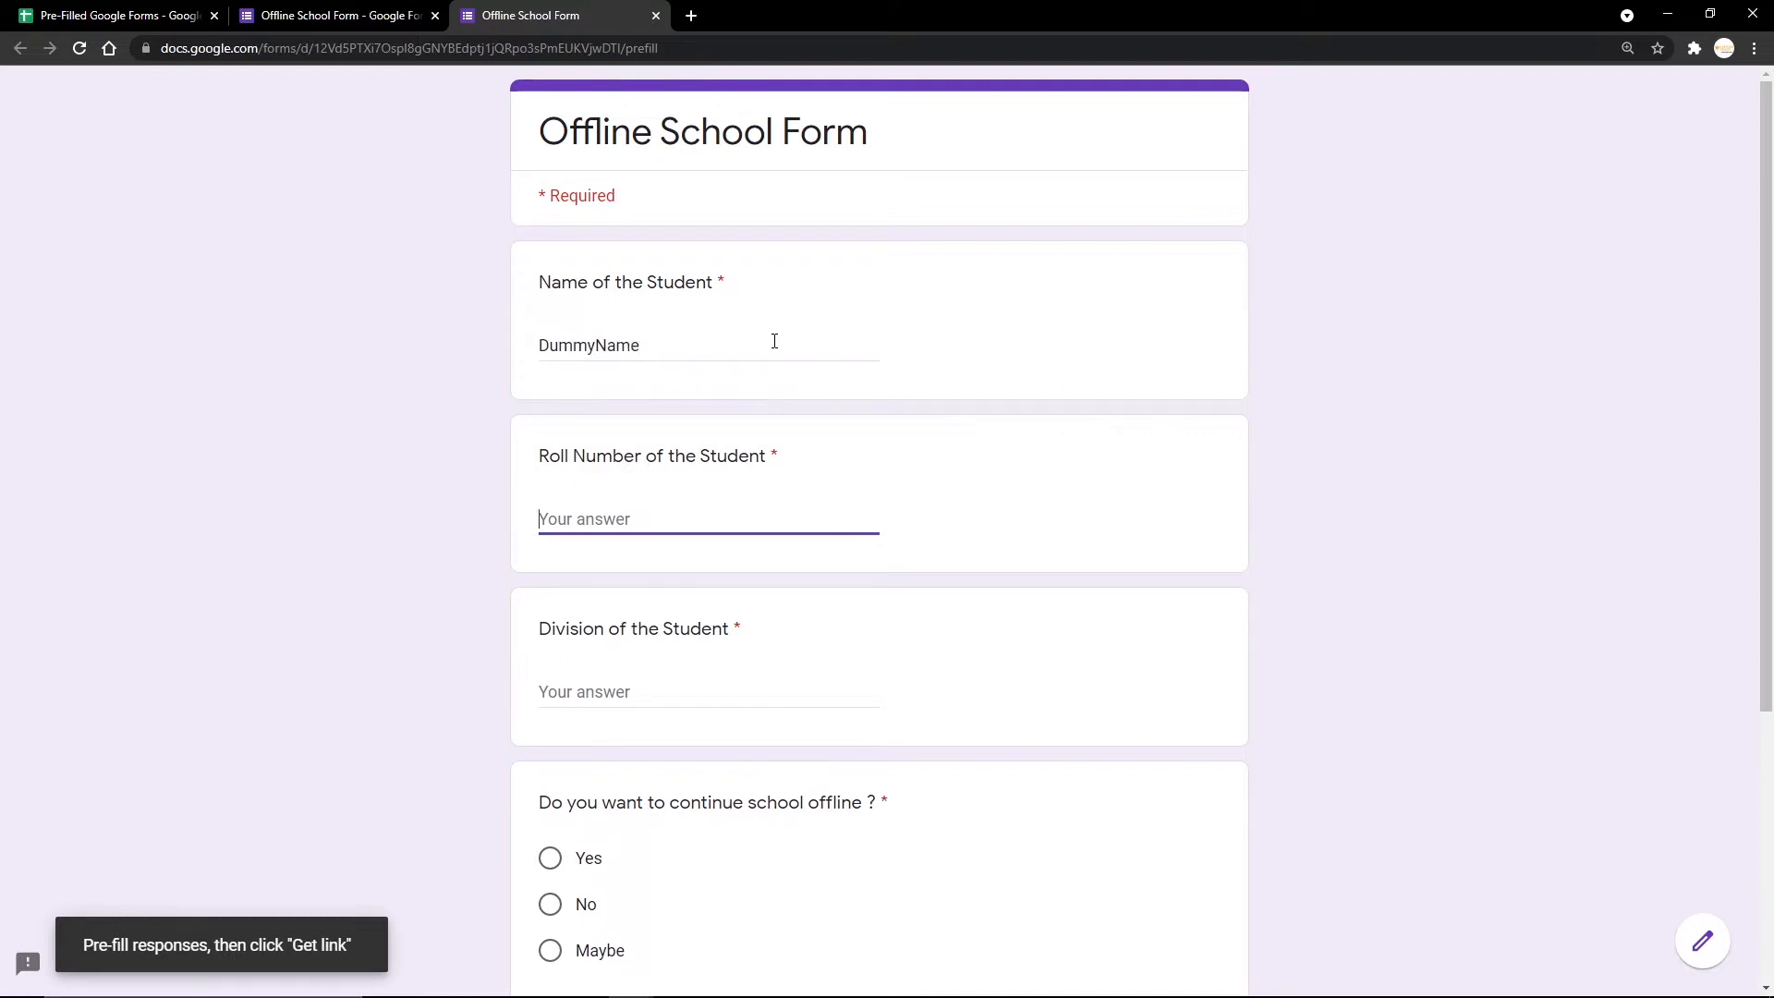
pyautogui.write('C')
pyautogui.press('Tab')
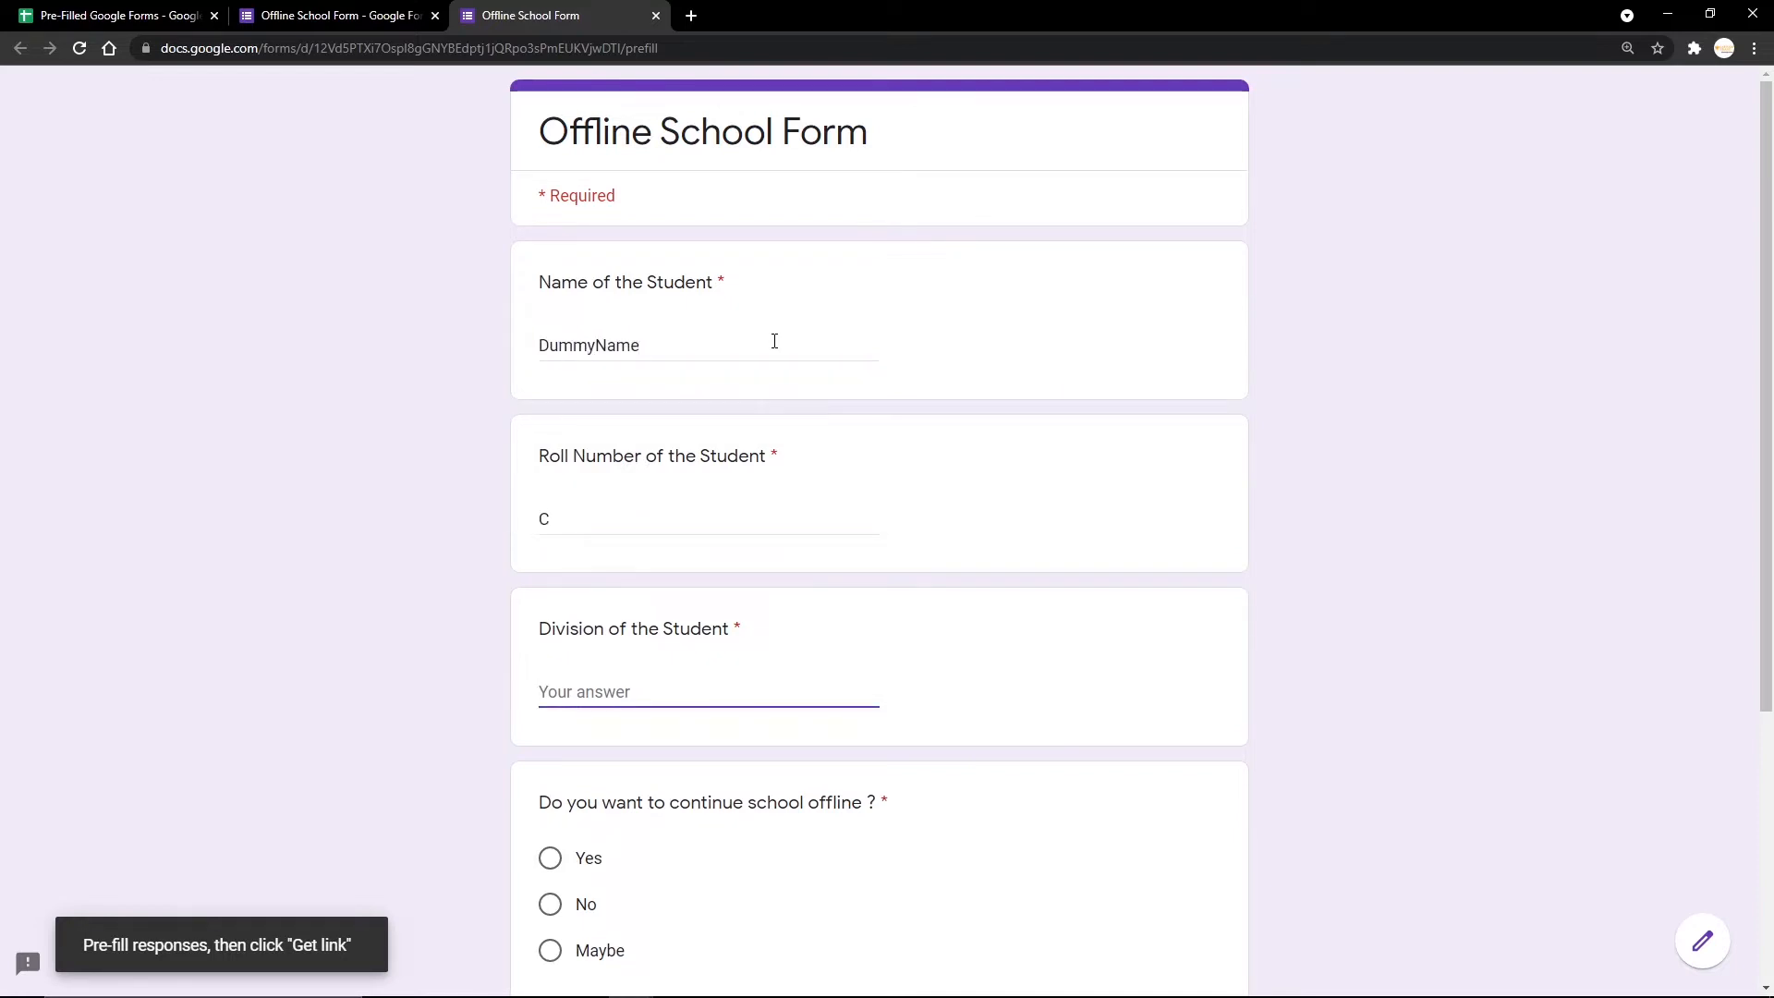
pyautogui.hotkey('shift', 'Tab')
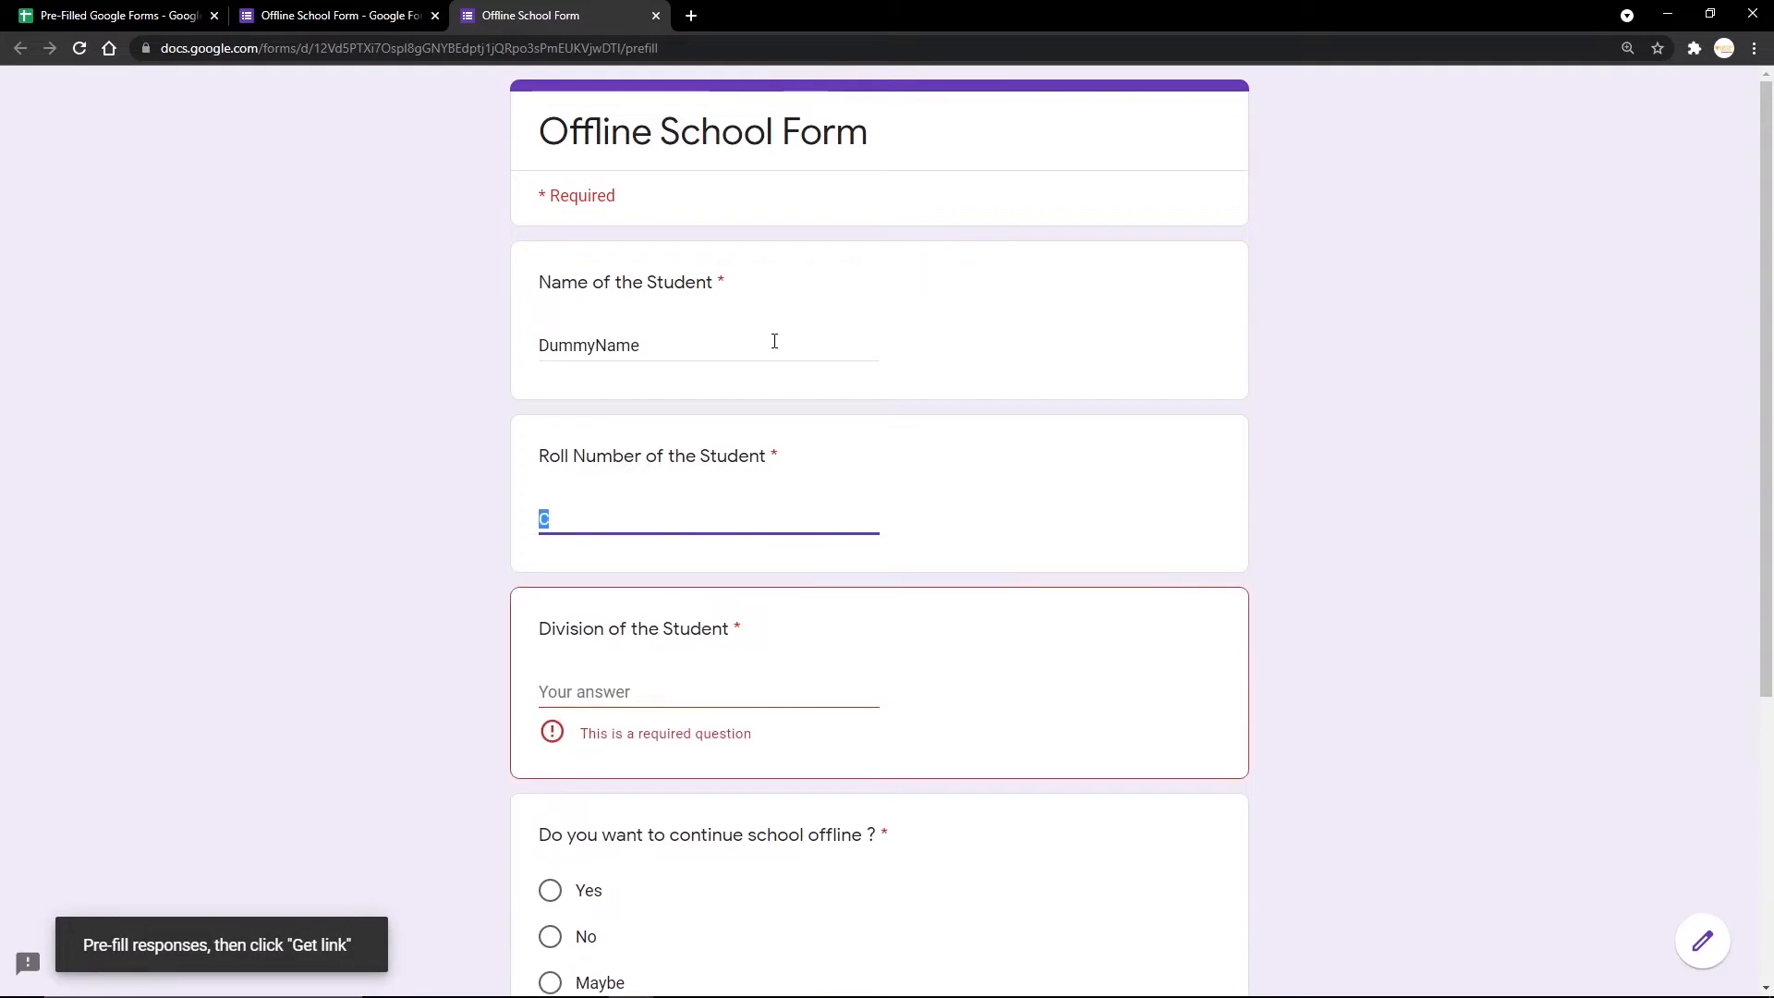
pyautogui.press('BackSpace')
# Step: Pre-fill the student's roll number with 56 and the division with G
pyautogui.write('56')
pyautogui.press('Tab')
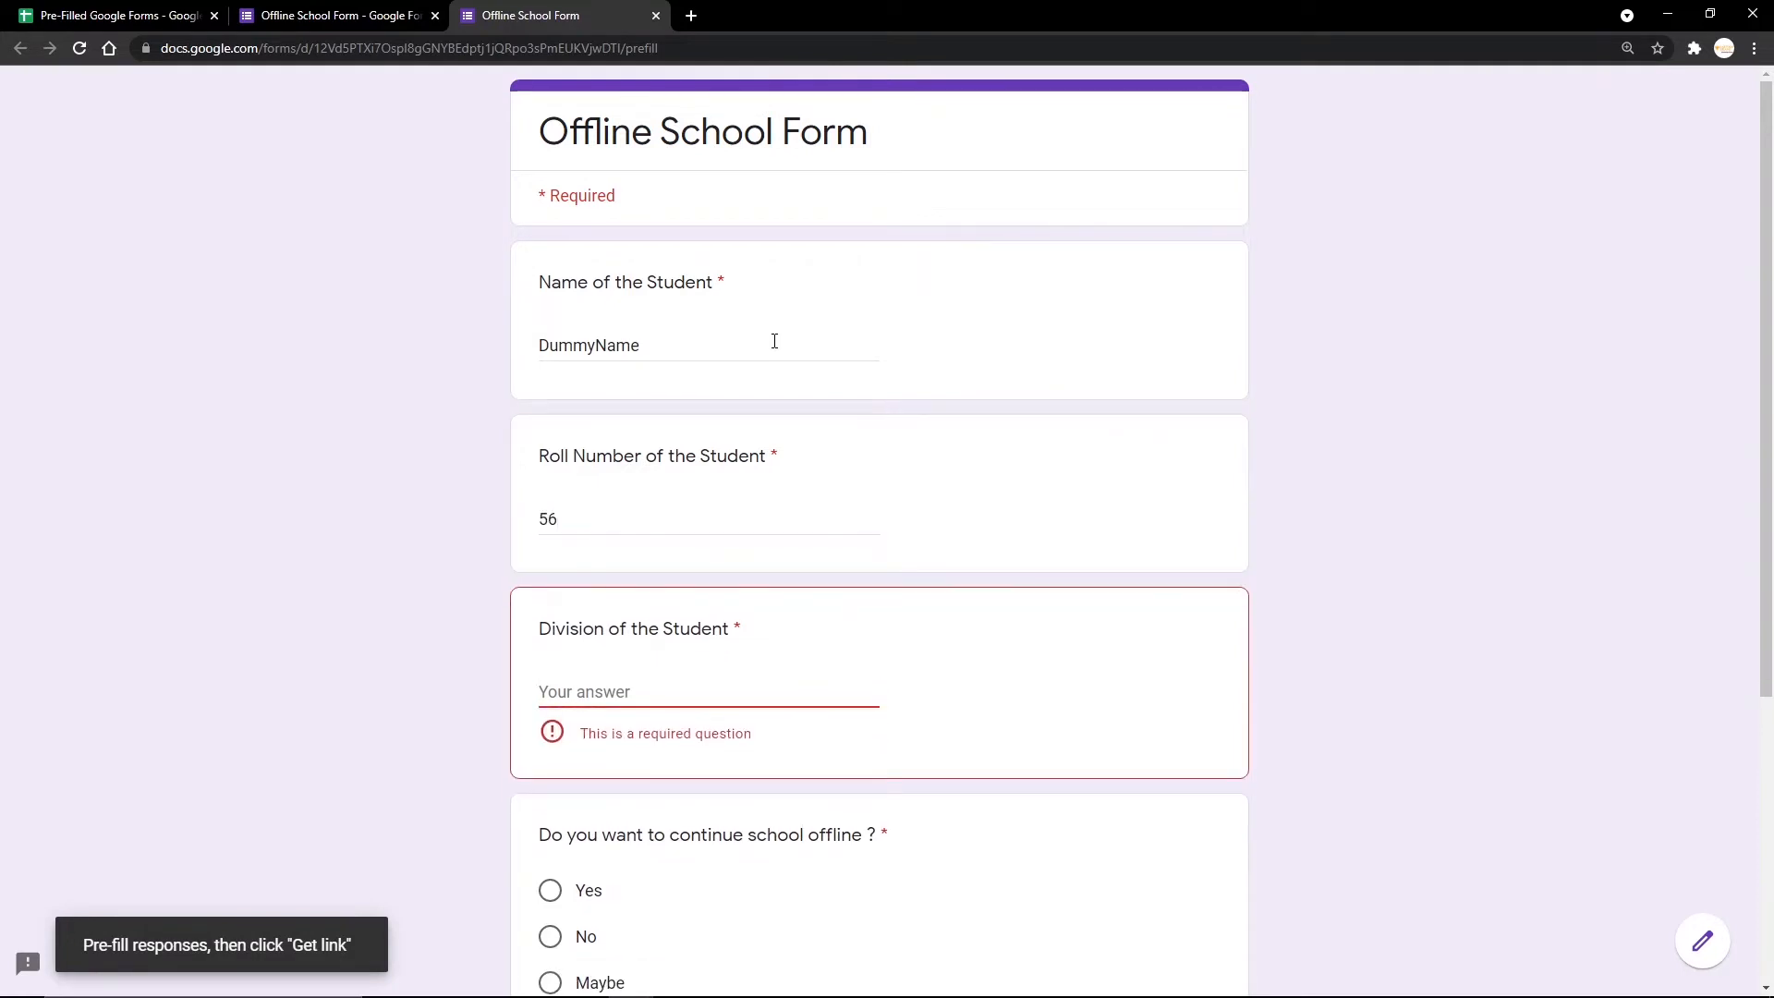
pyautogui.write('G')
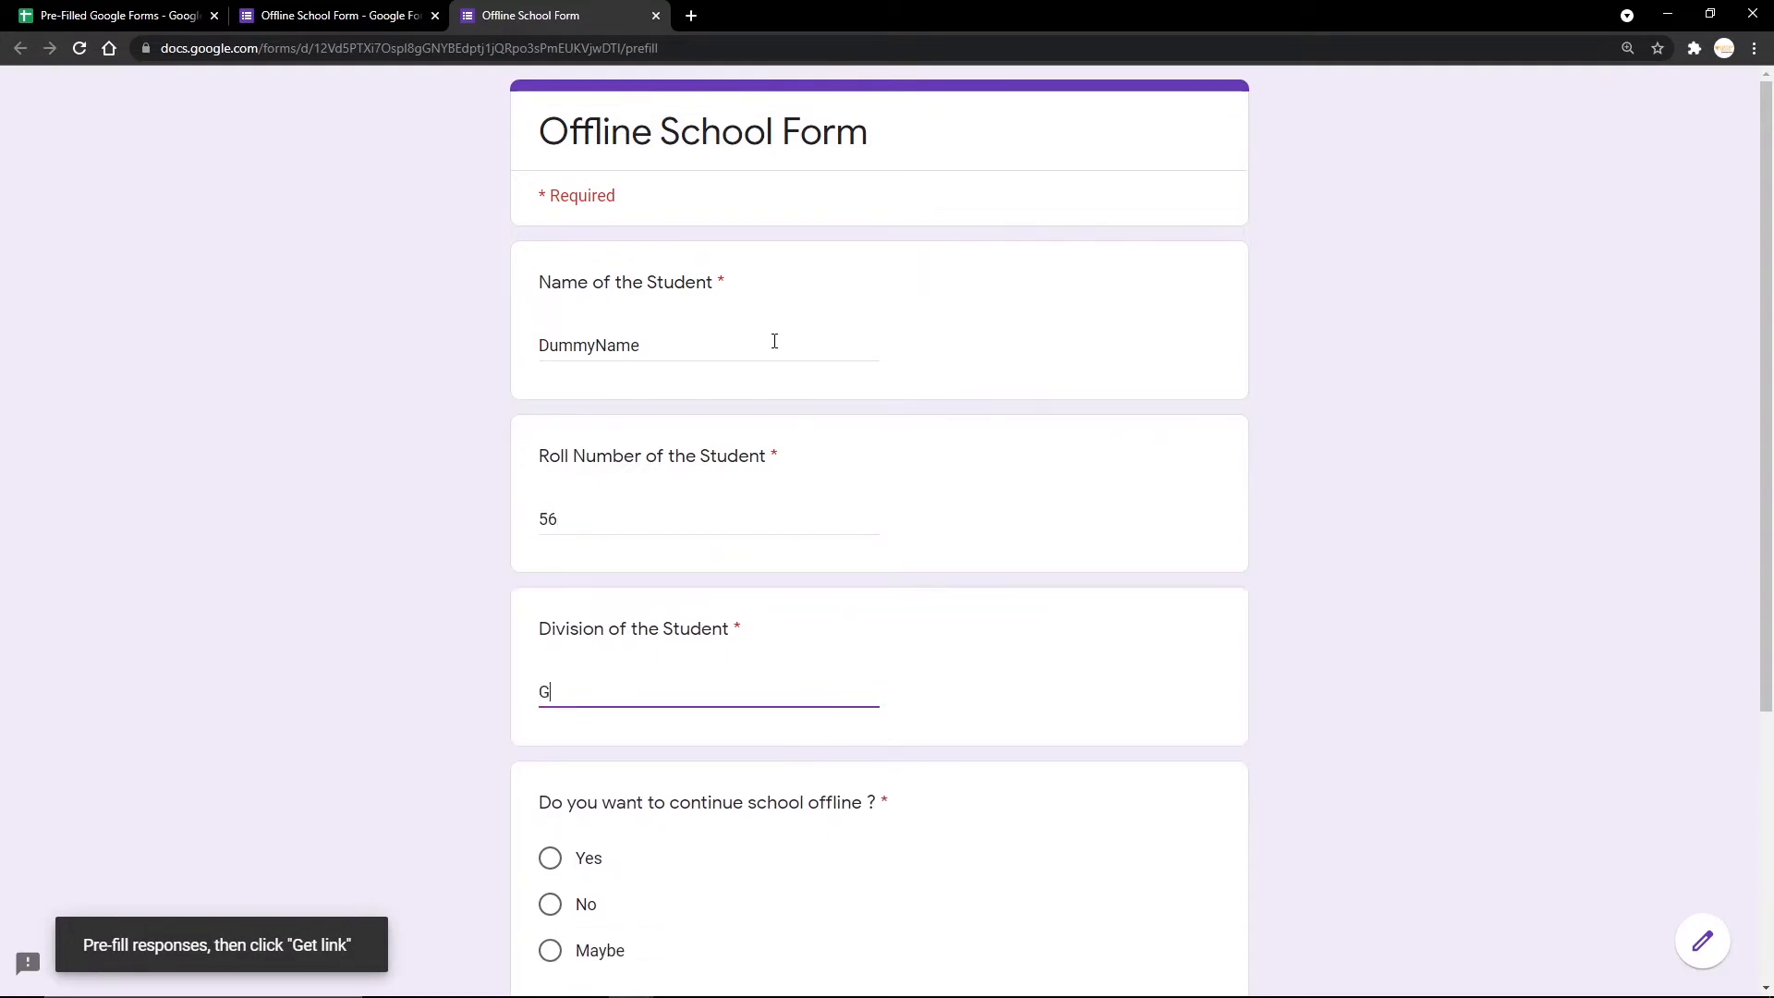
# Step: Answer Yes to continuing school offline and enter "Please keep hand sanitizers" as the suggestion
pyautogui.press('Tab')
pyautogui.scroll(-4, 693, 356)
pyautogui.press('space')
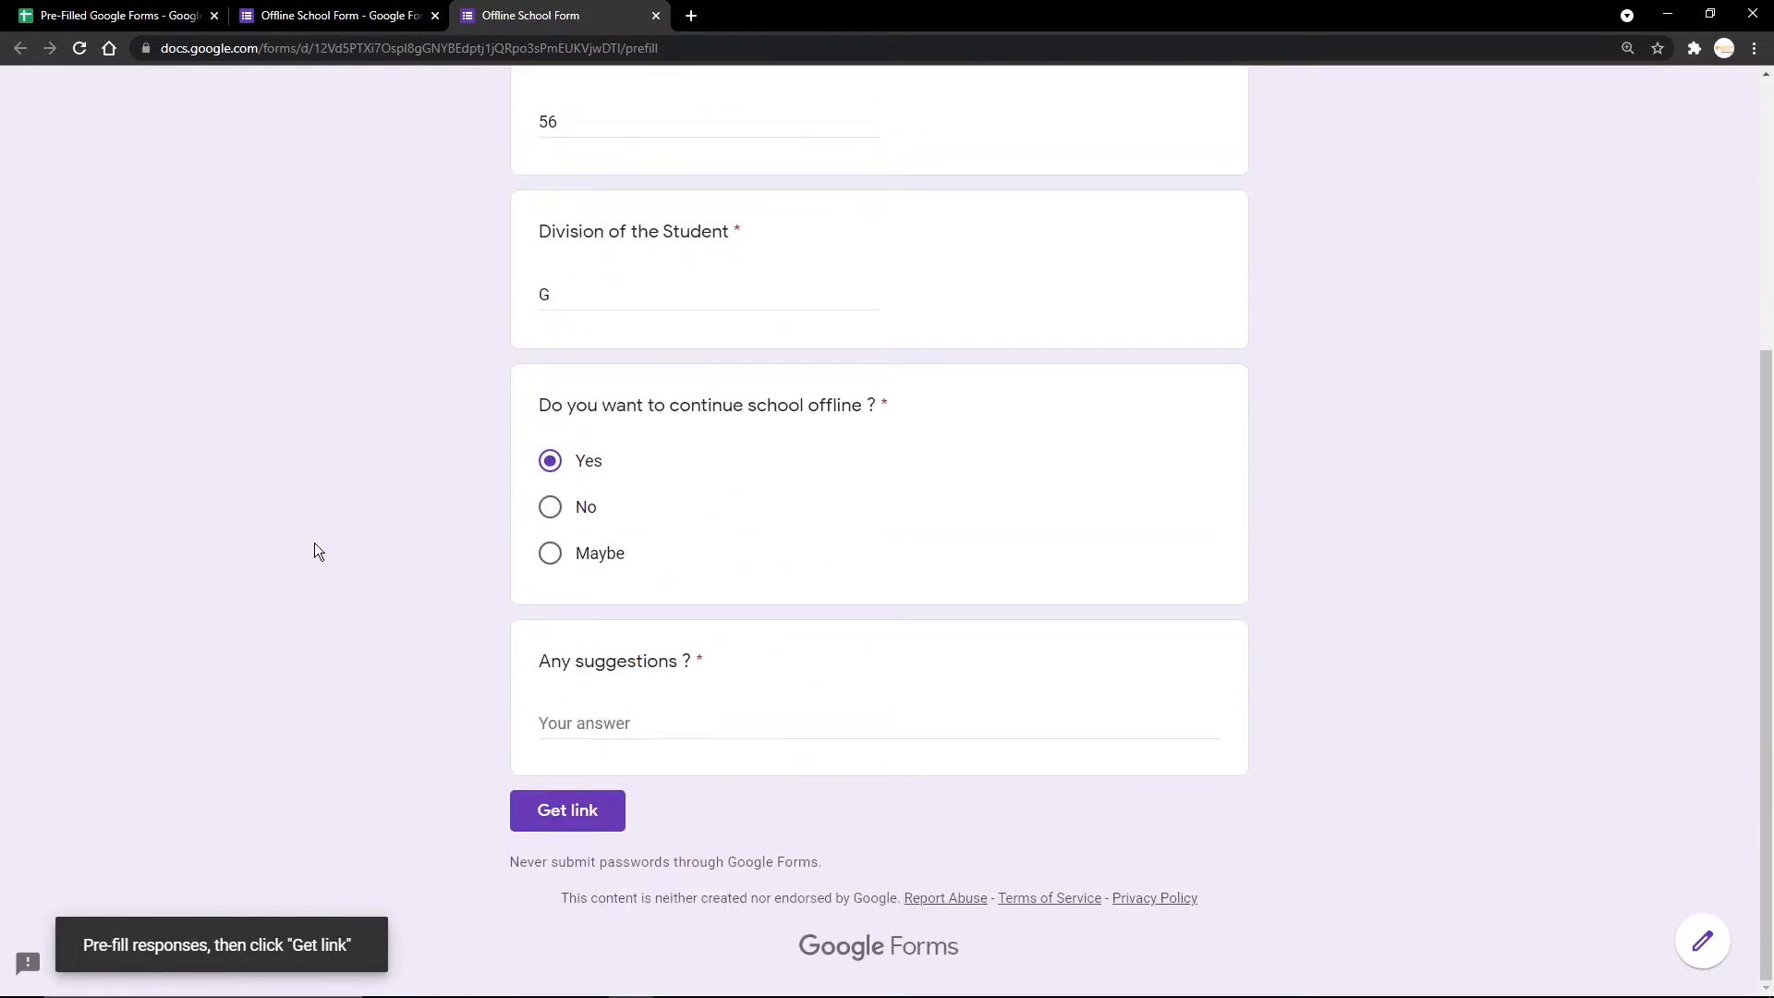
pyautogui.click(595, 726)
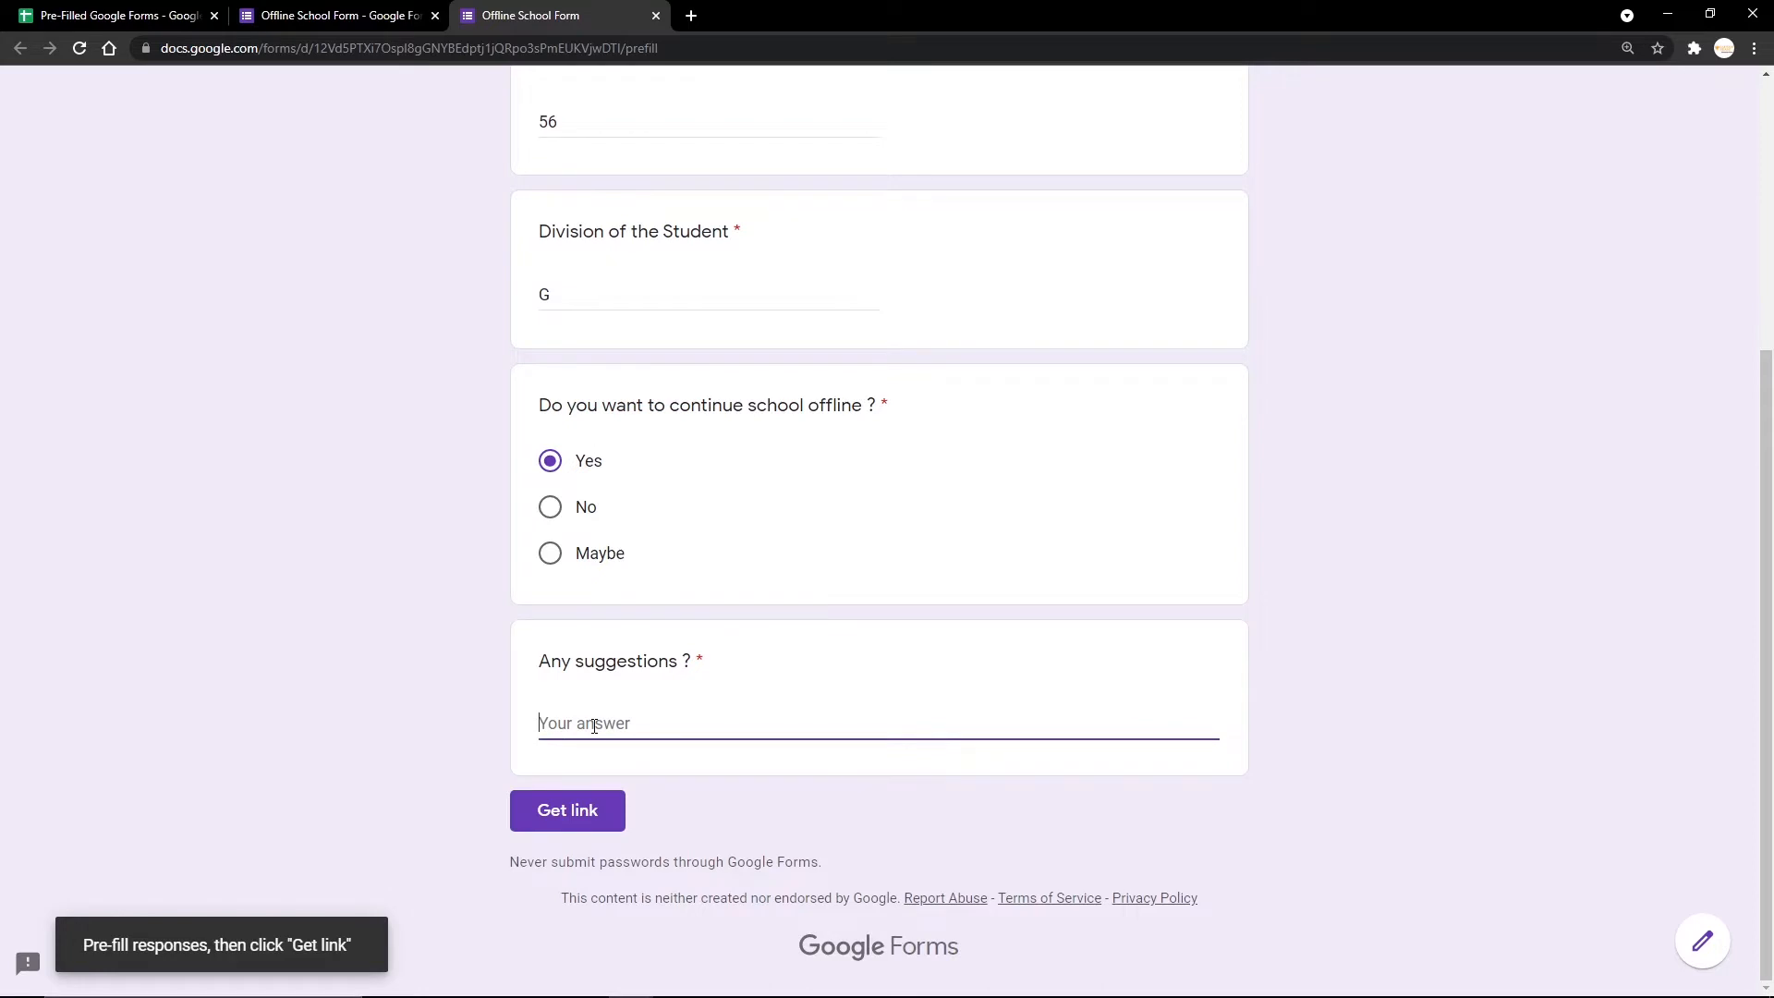
pyautogui.write('Please keep hand sanitizers')
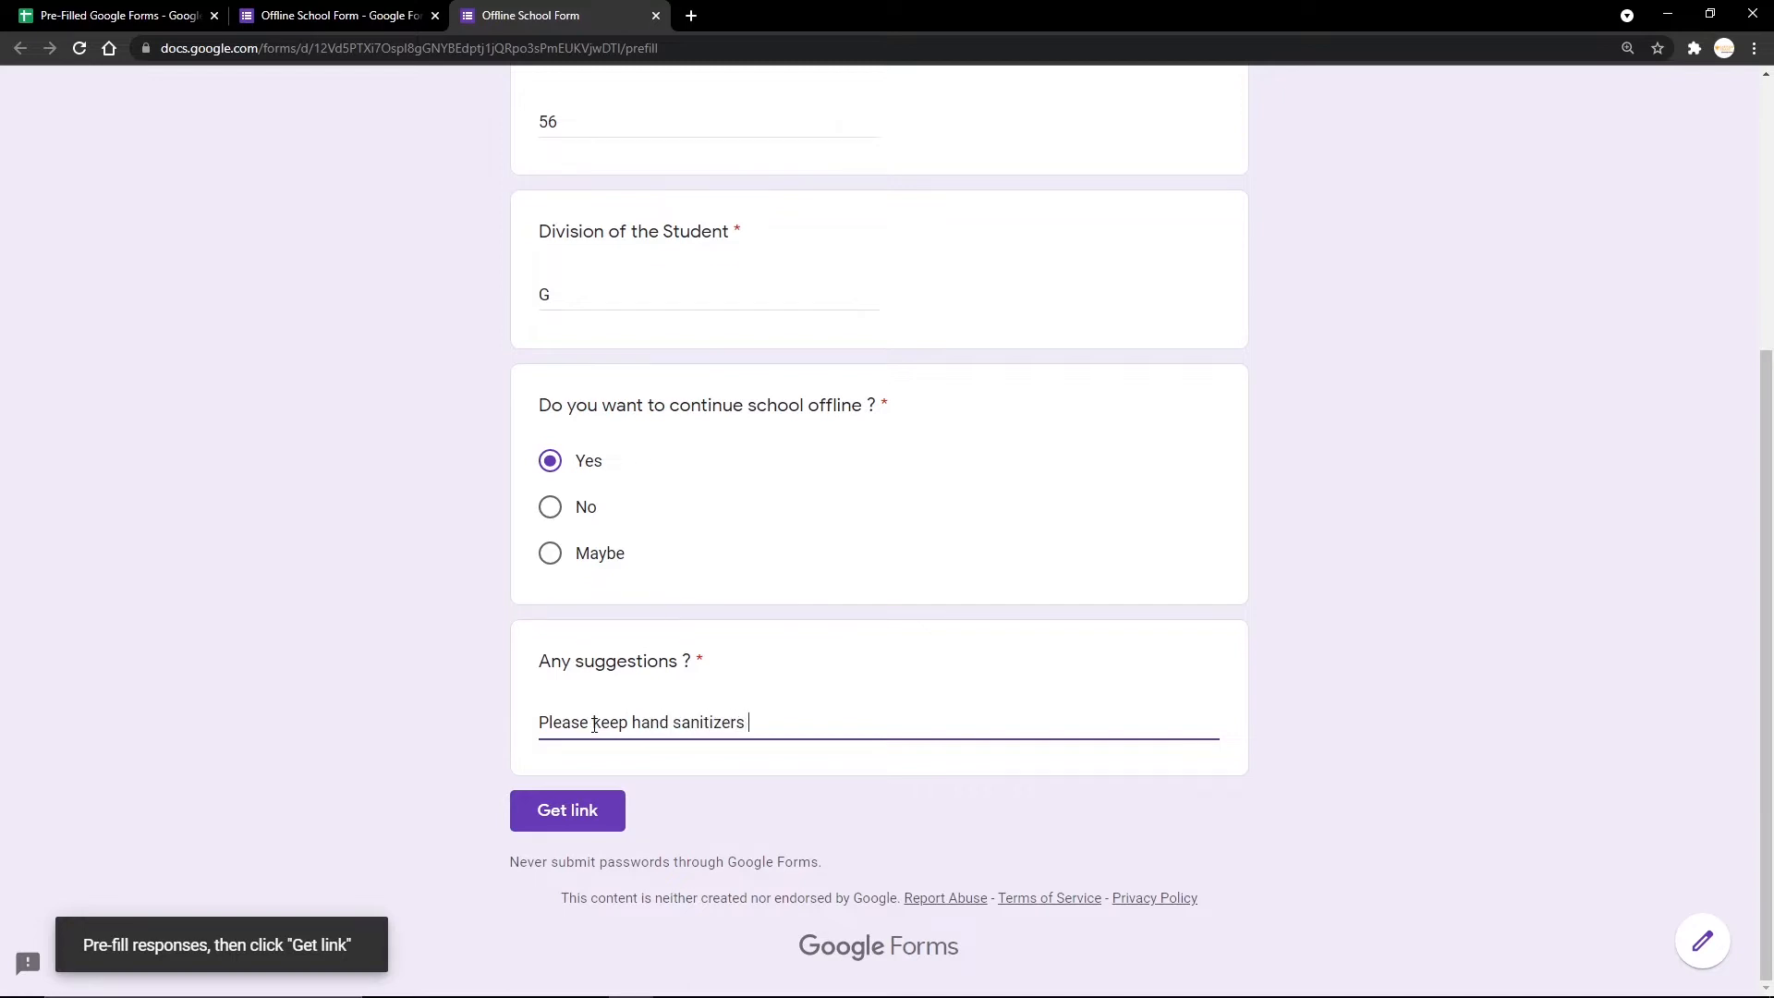
# Step: Generate and copy the form's pre-filled link, and return to the Pre-Filled Google Forms spreadsheet
pyautogui.click(590, 797)
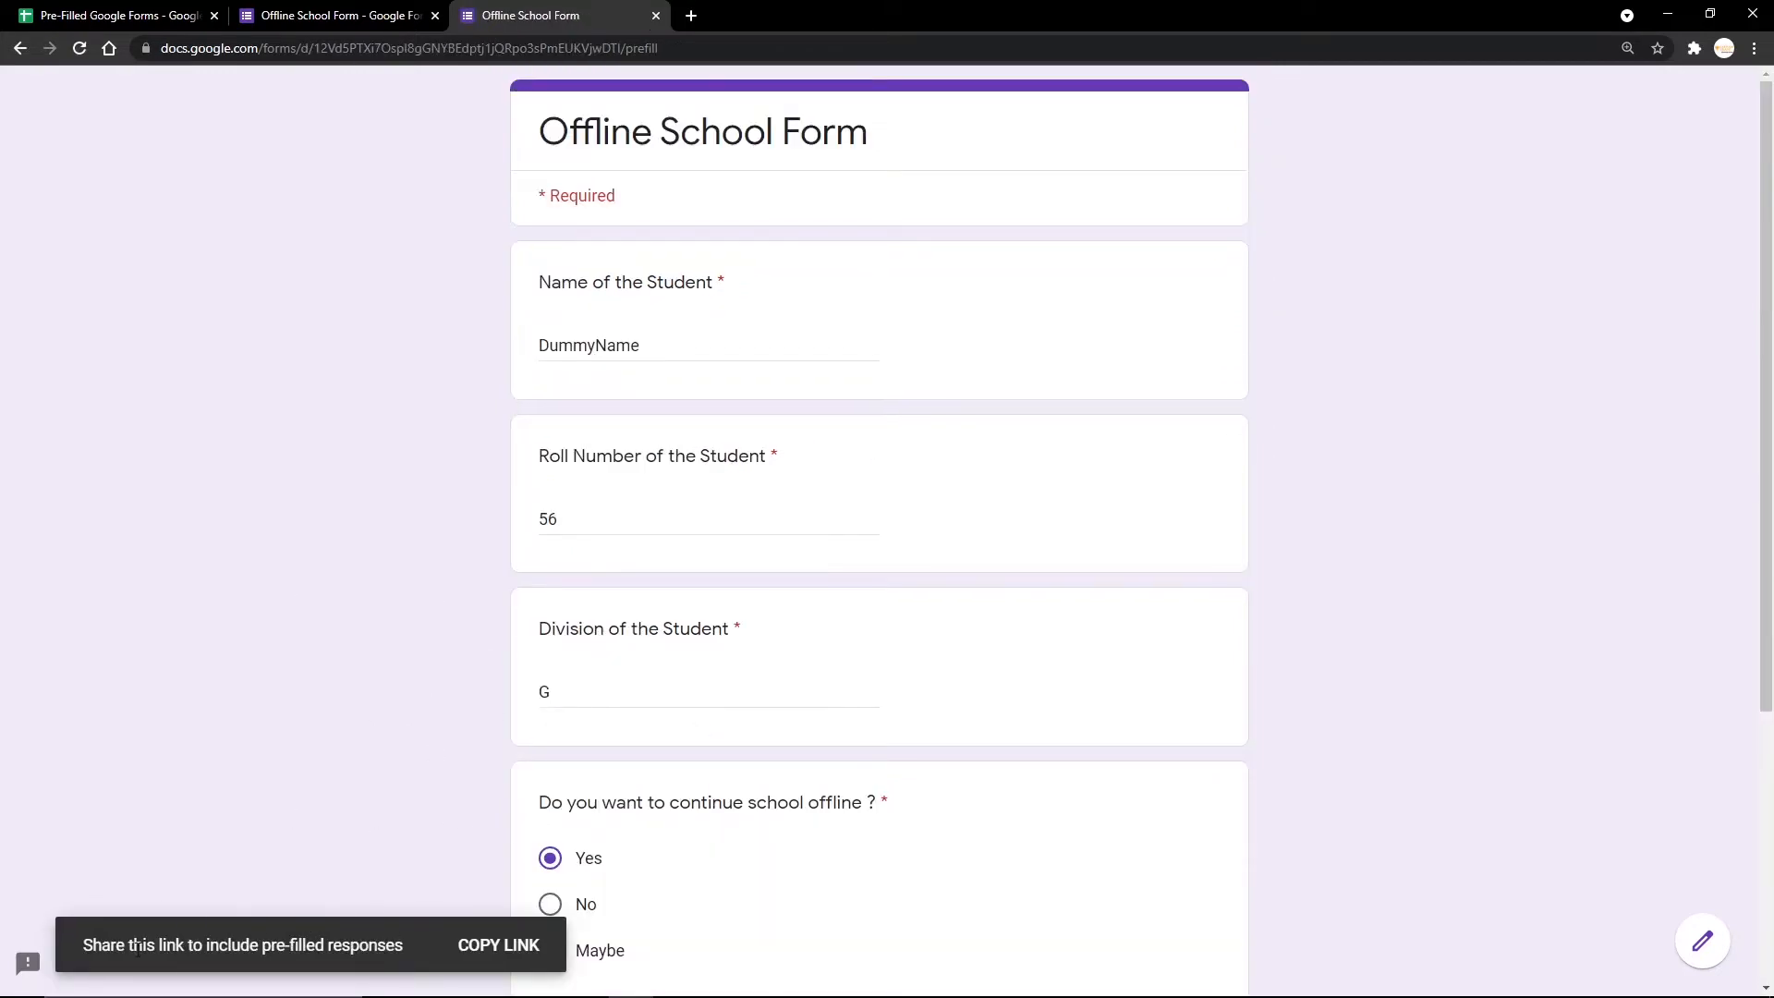
pyautogui.moveTo(133, 945); pyautogui.dragTo(324, 946)
pyautogui.click(388, 946)
pyautogui.click(503, 946)
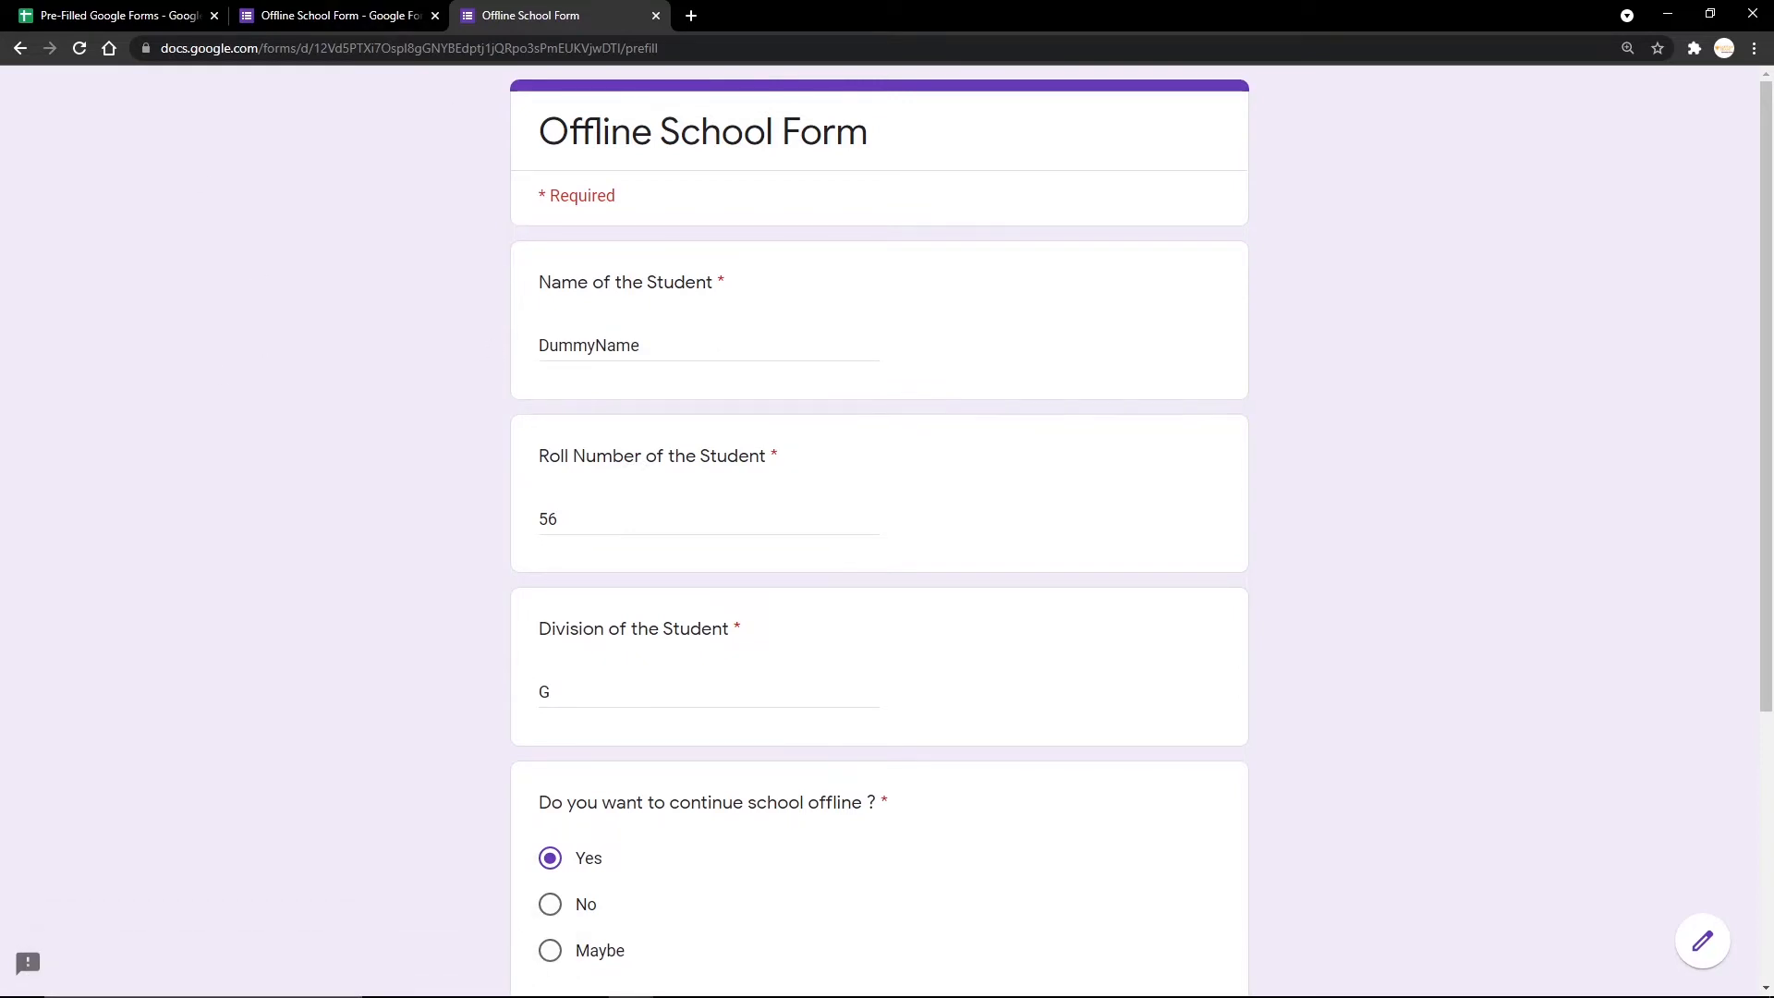
pyautogui.click(37, 13)
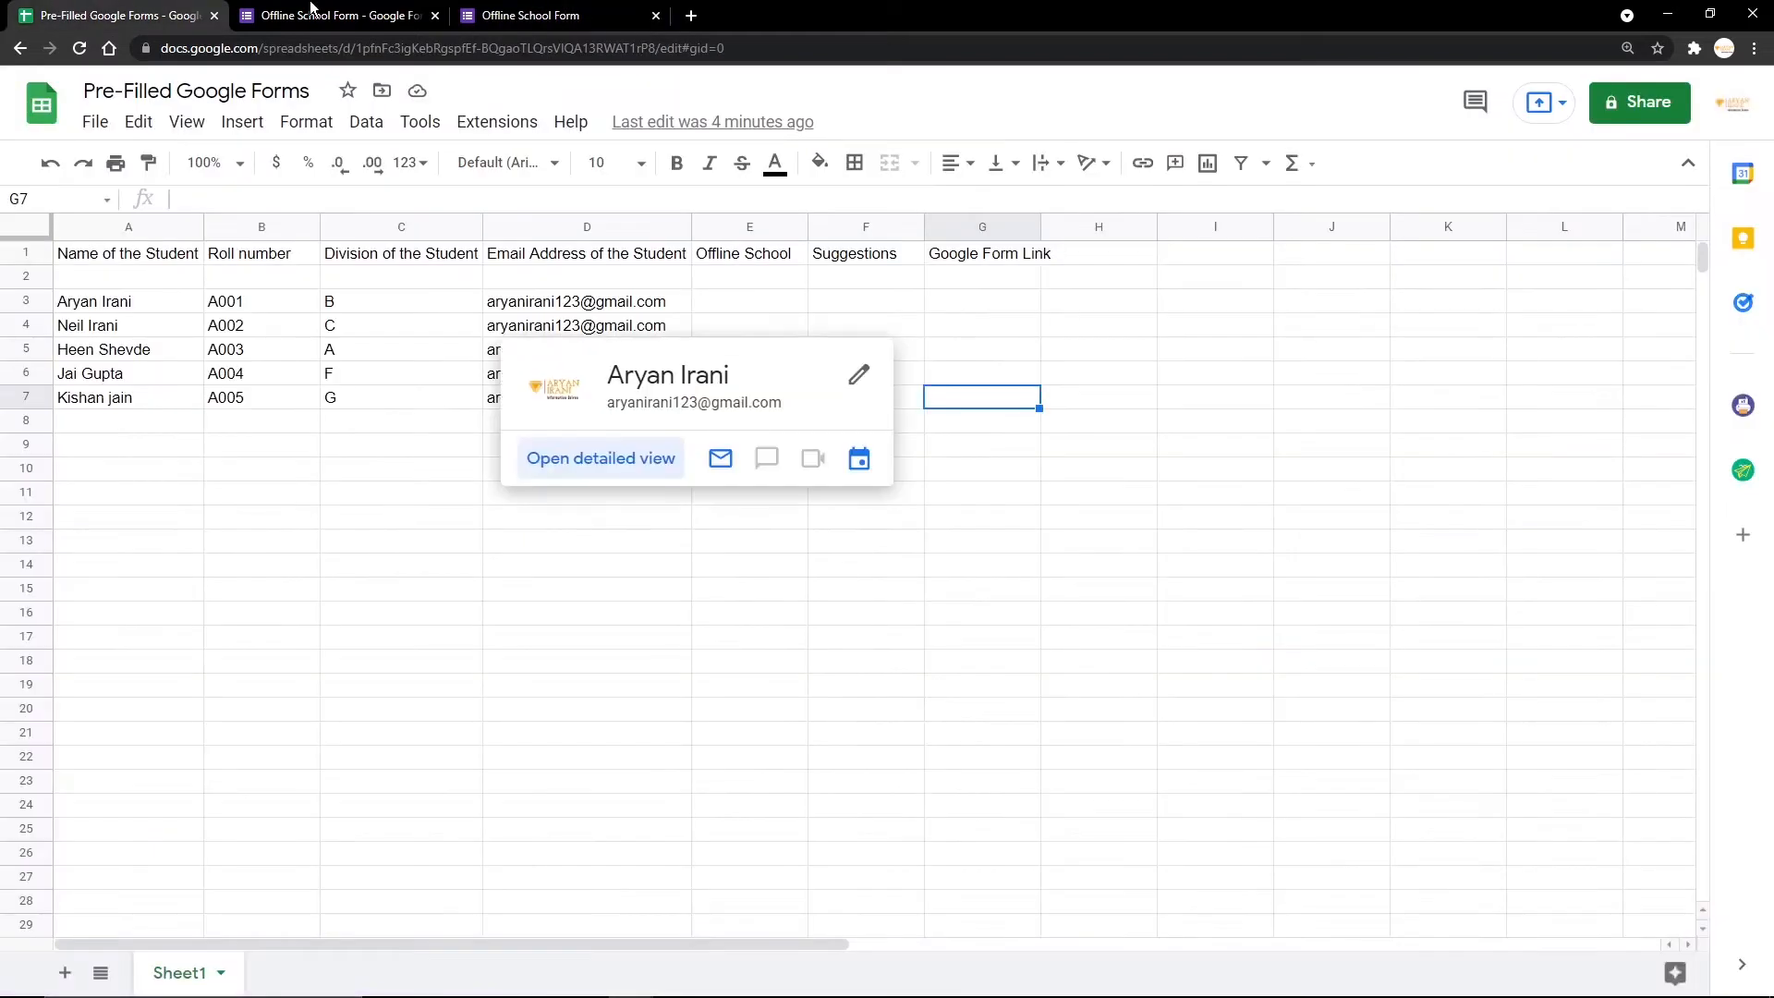
pyautogui.click(370, 692)
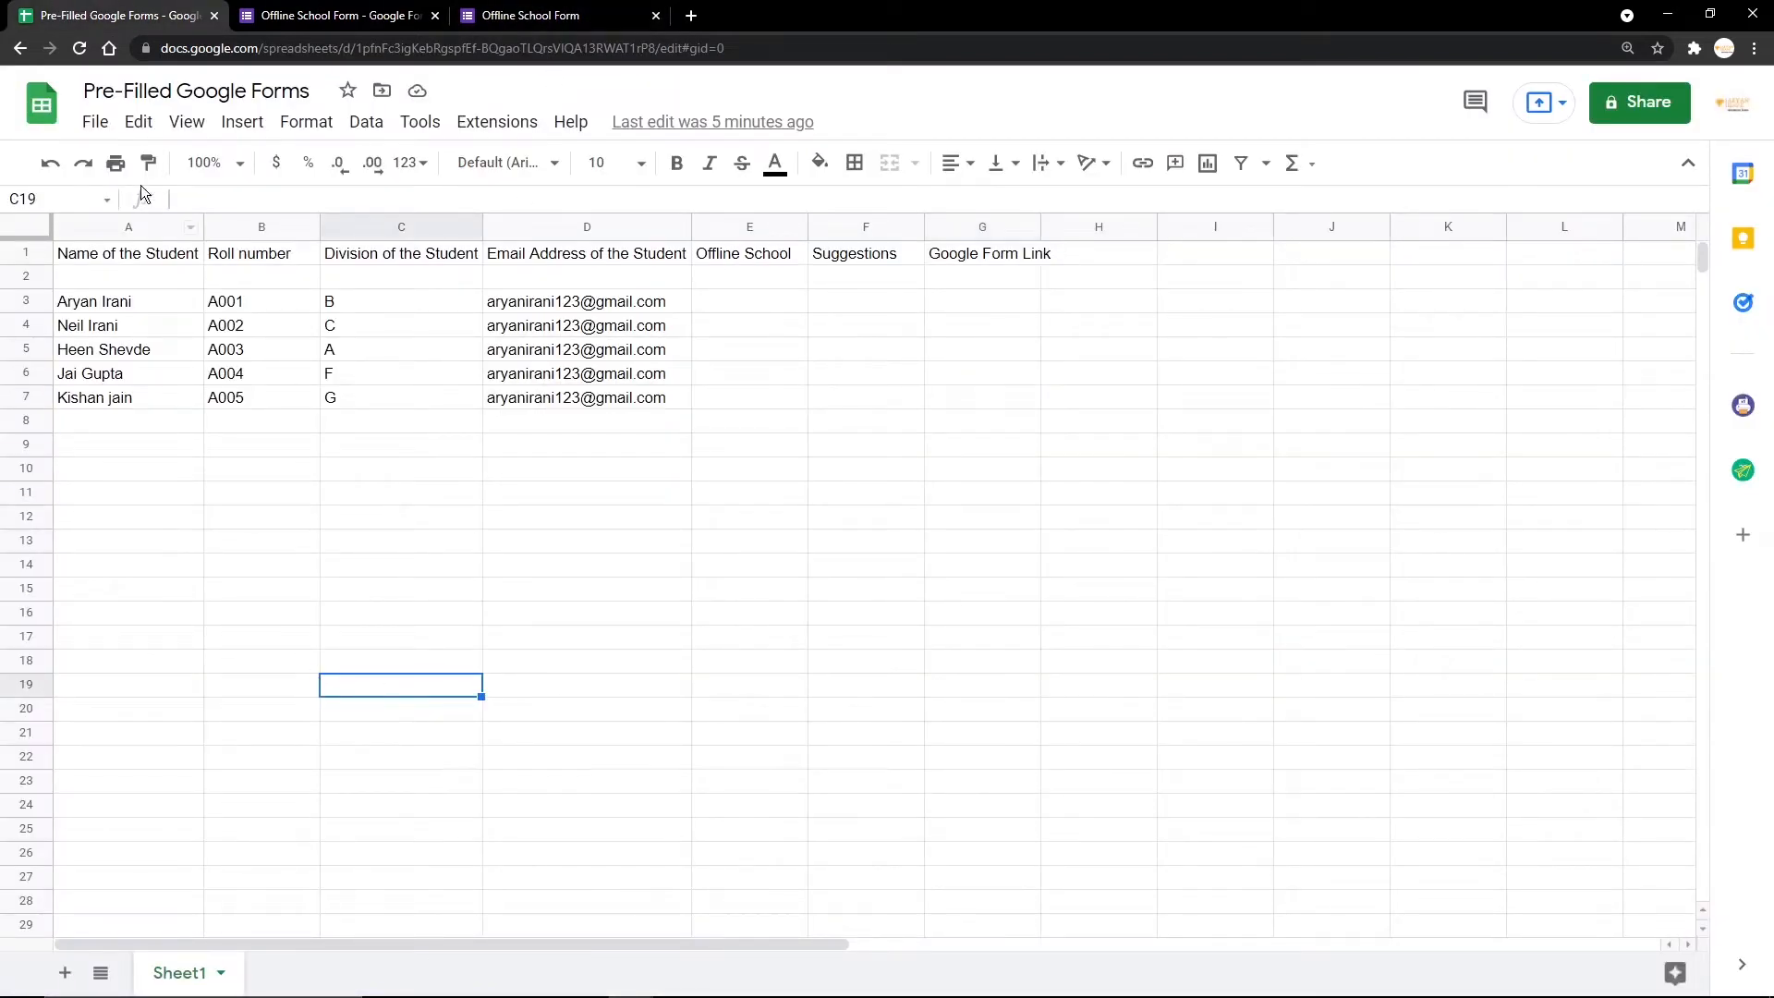
pyautogui.moveTo(92, 307); pyautogui.dragTo(512, 402)
pyautogui.click(295, 563)
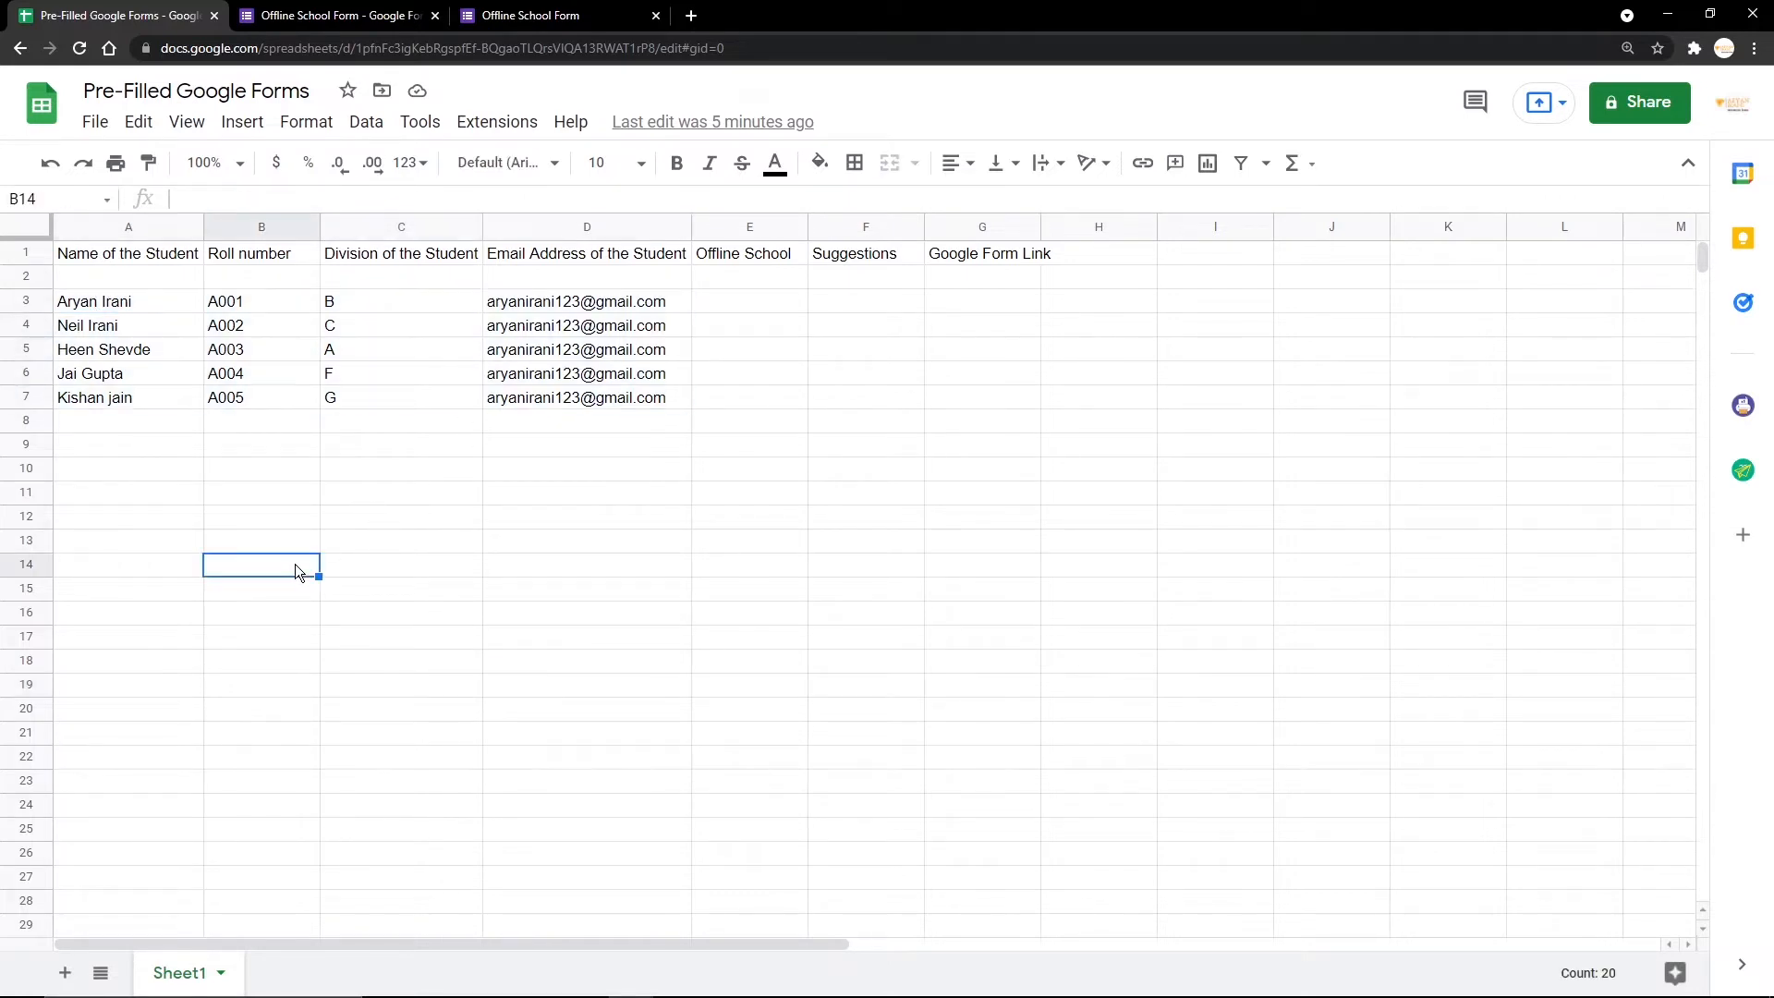
# Step: Add a new sheet to the spreadsheet and paste the copied pre-filled form link into cell A1
pyautogui.click(65, 973)
pyautogui.click(228, 445)
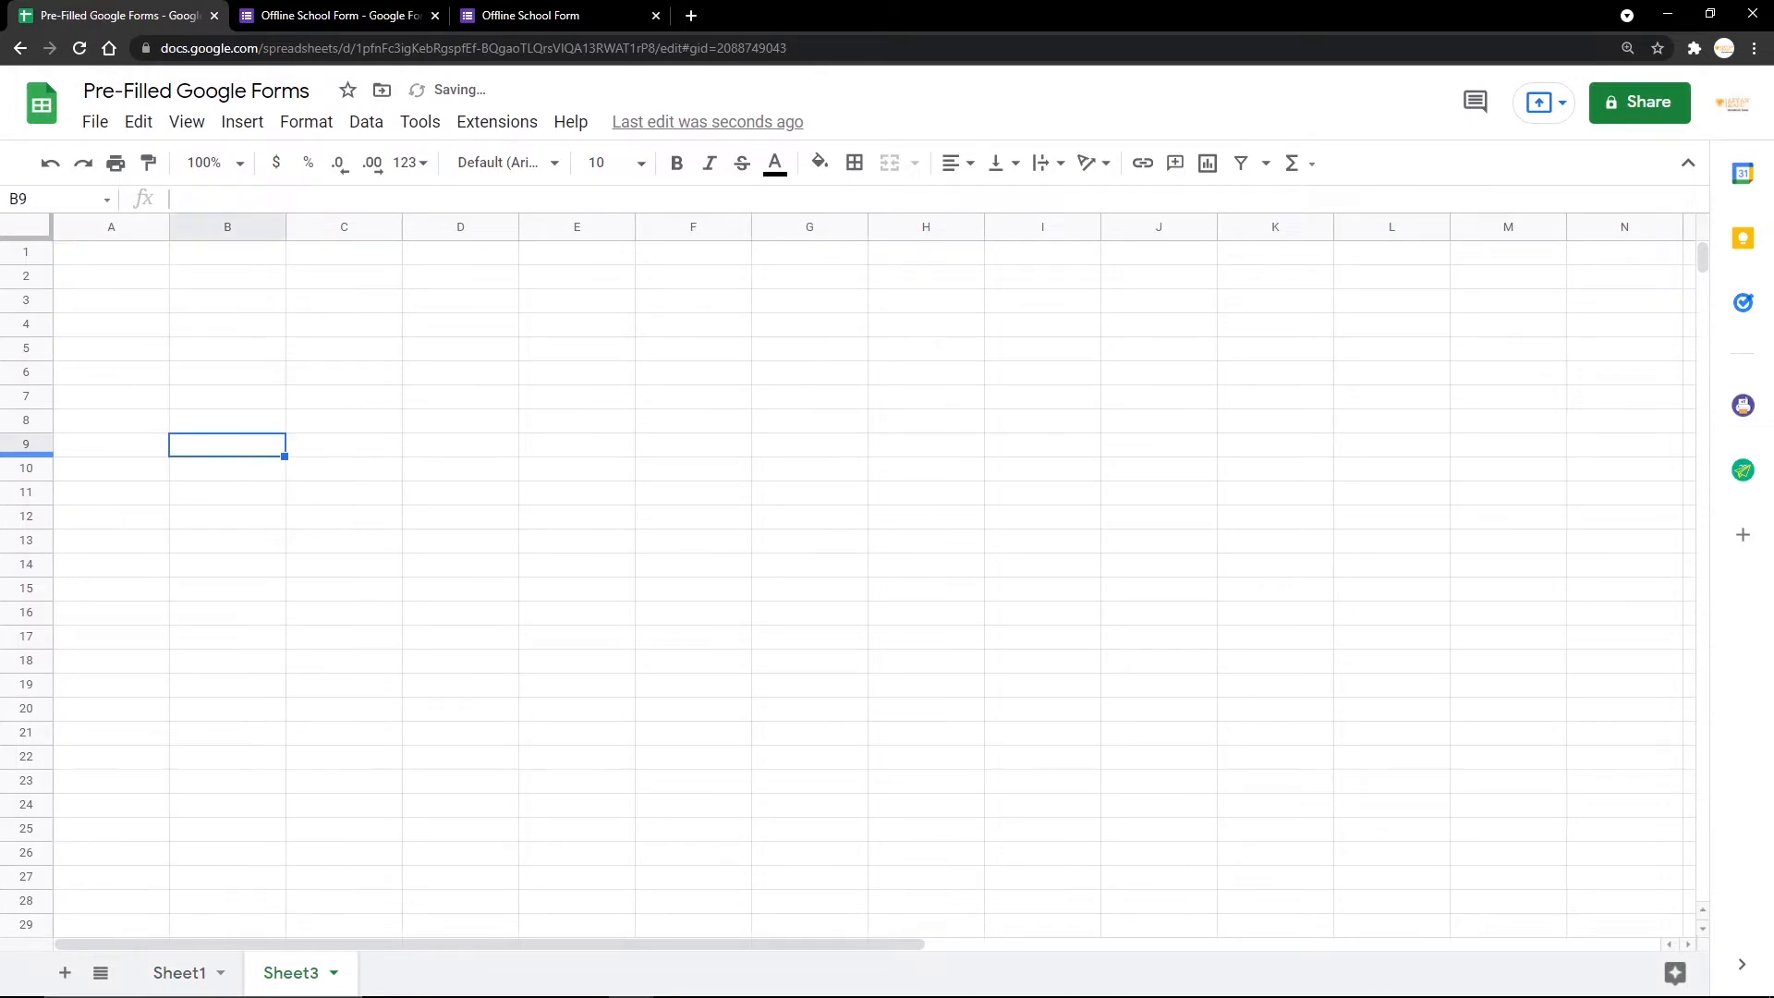
pyautogui.click(103, 258)
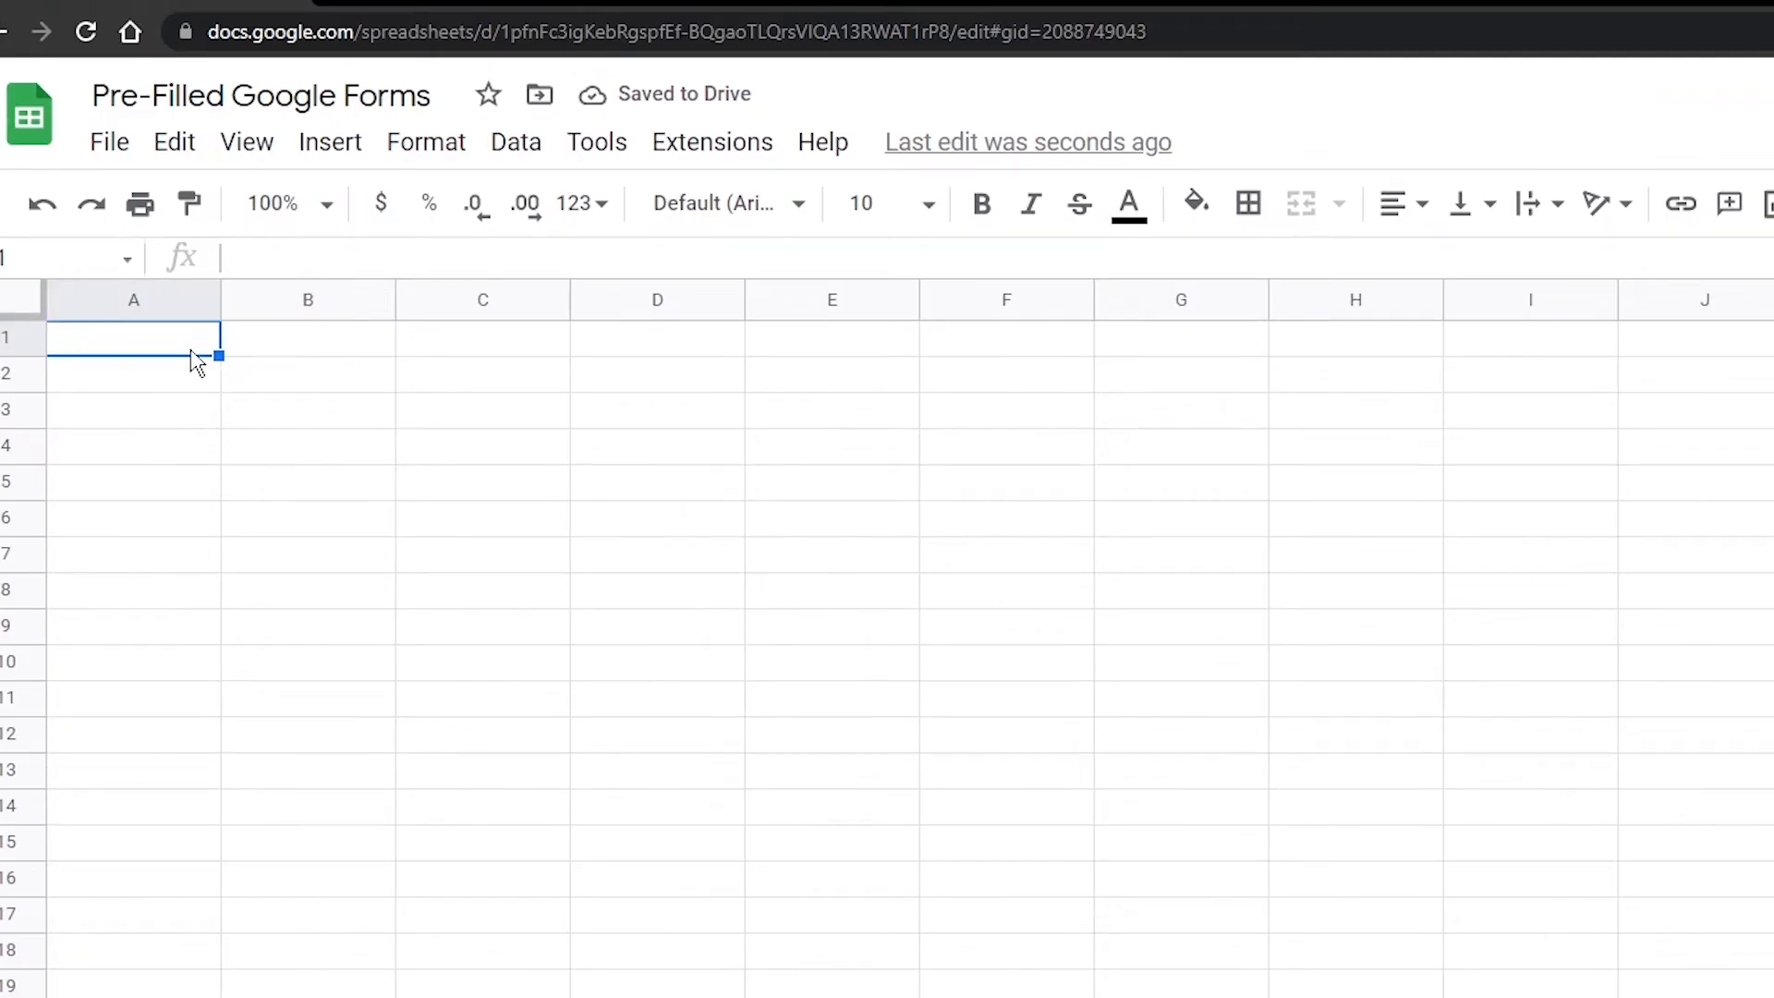
pyautogui.hotkey('ctrl', 'v')
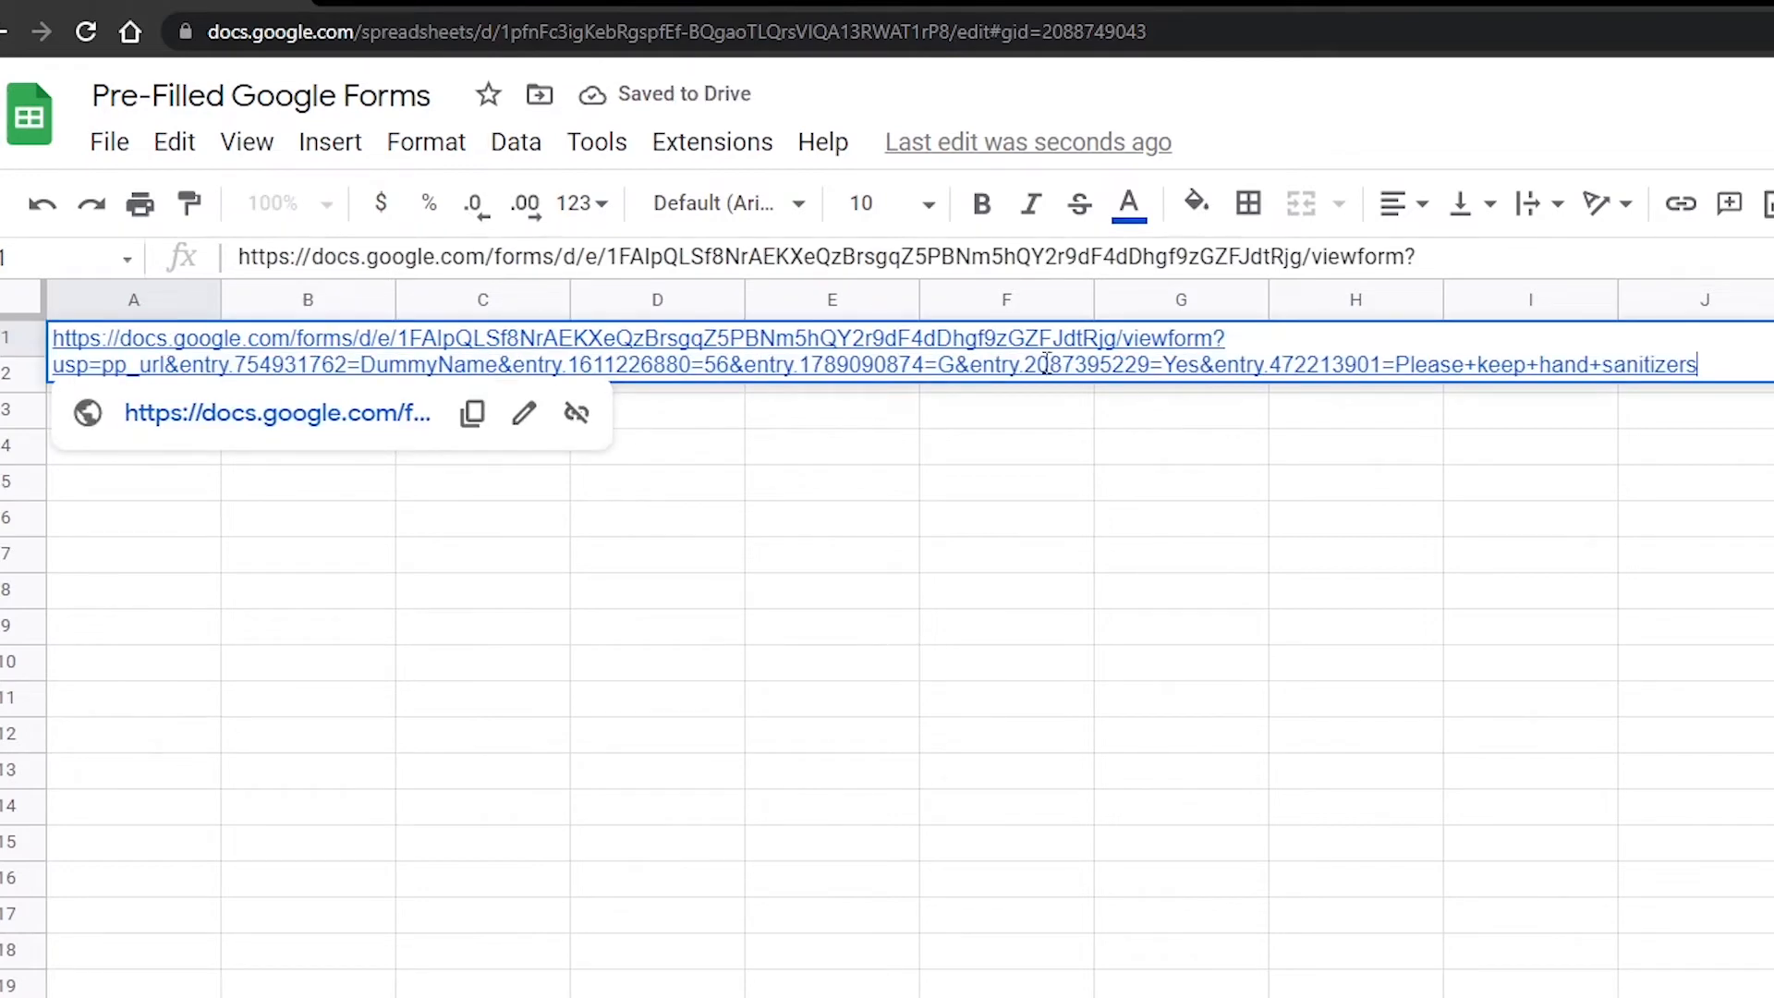
# Step: Examine the dummy name, roll number, division, offline-school and suggestion values inside the pre-filled link in cell A1
pyautogui.doubleClick(430, 365)
pyautogui.doubleClick(430, 365)
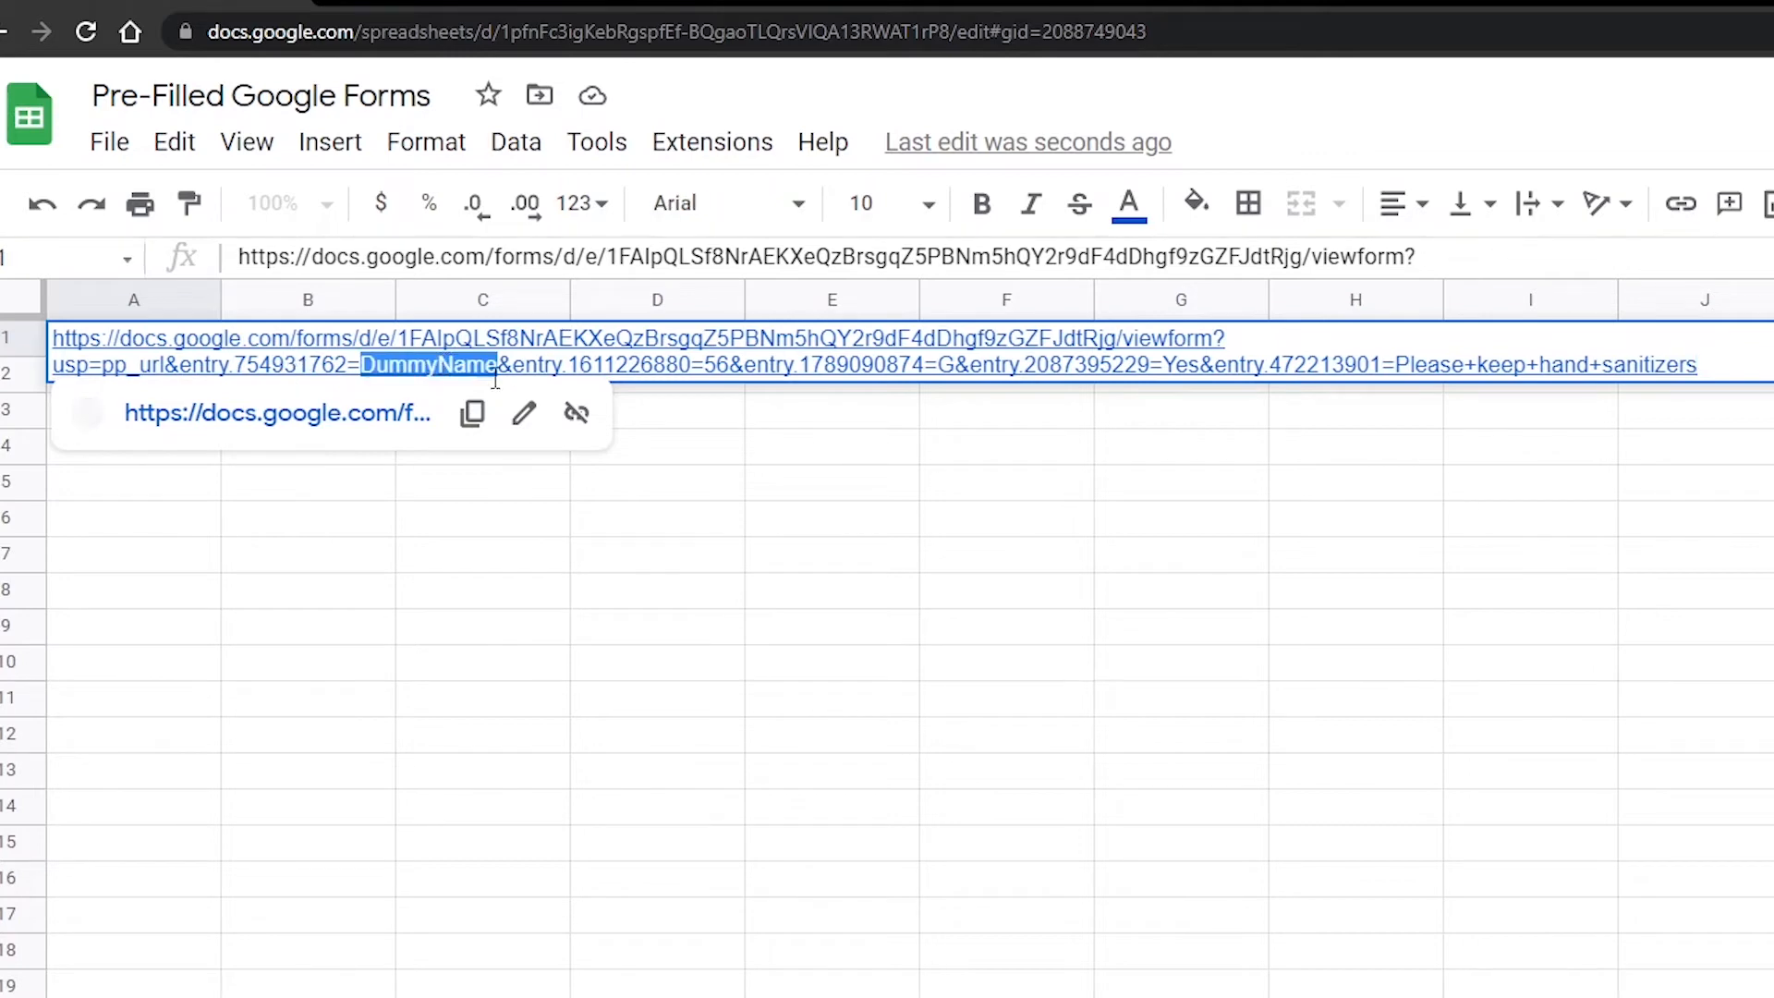
pyautogui.doubleClick(714, 366)
pyautogui.doubleClick(945, 366)
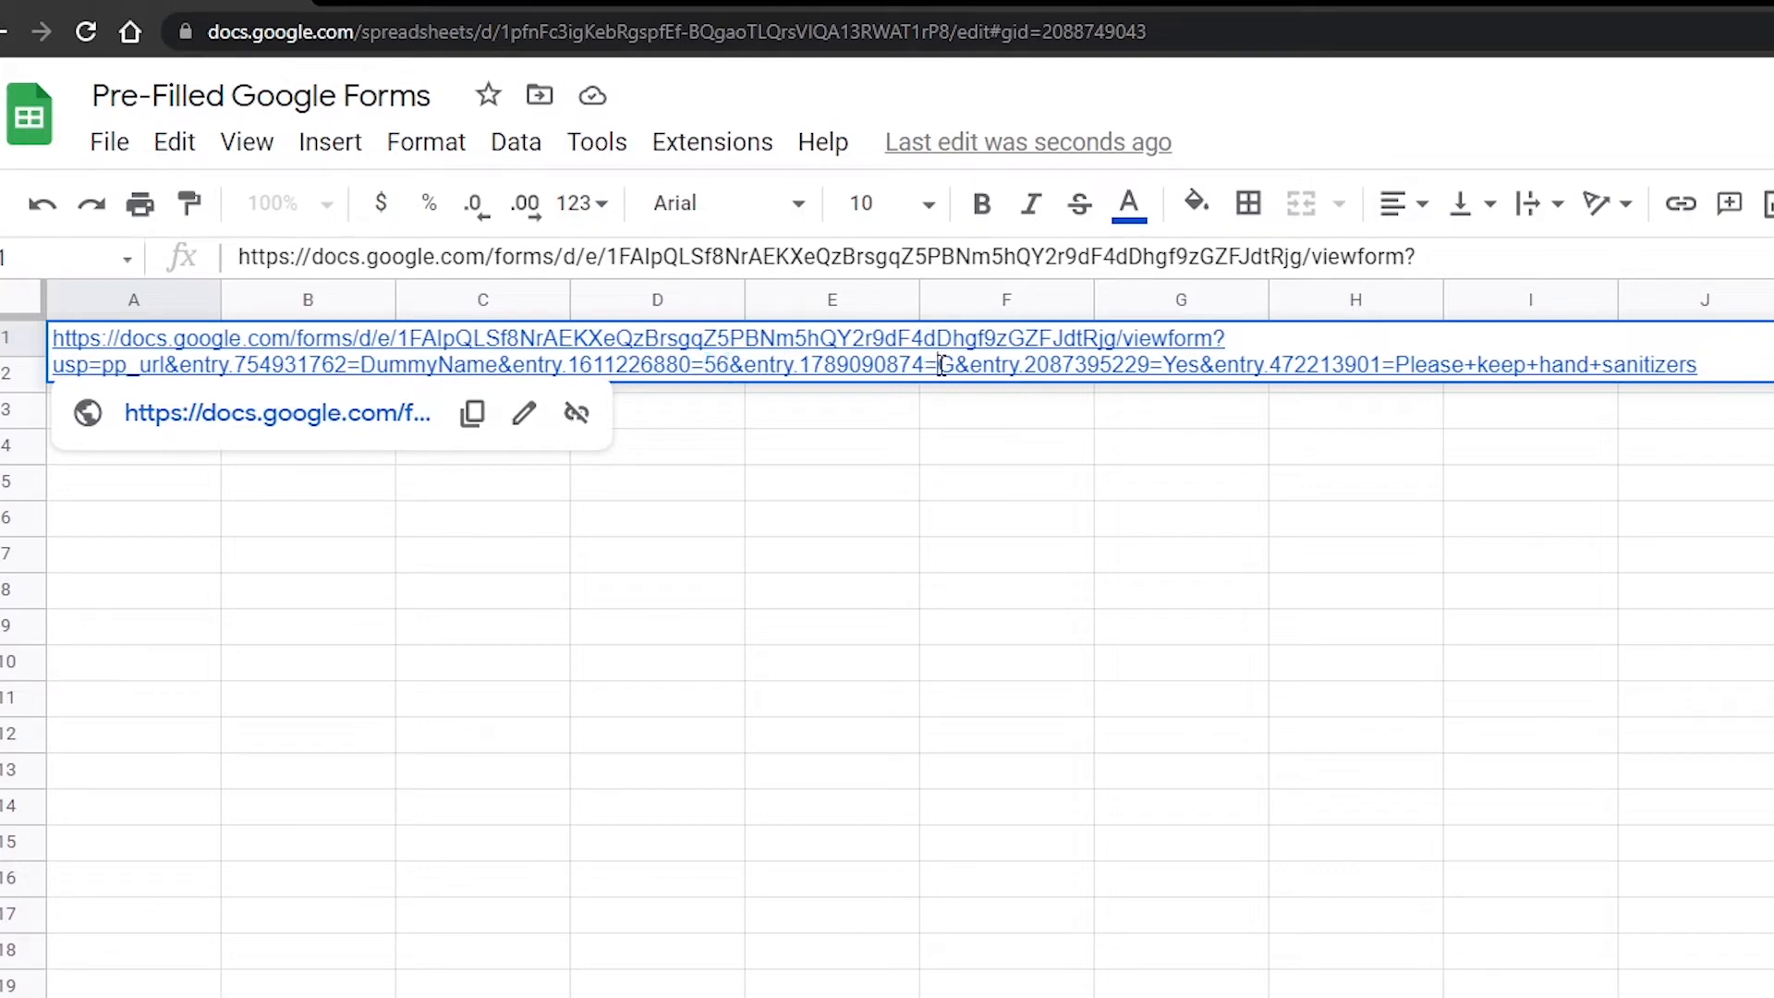
pyautogui.doubleClick(1192, 366)
pyautogui.moveTo(1403, 363); pyautogui.dragTo(1730, 368)
pyautogui.click(1730, 367)
pyautogui.click(1398, 366)
pyautogui.moveTo(1401, 368); pyautogui.dragTo(1700, 367)
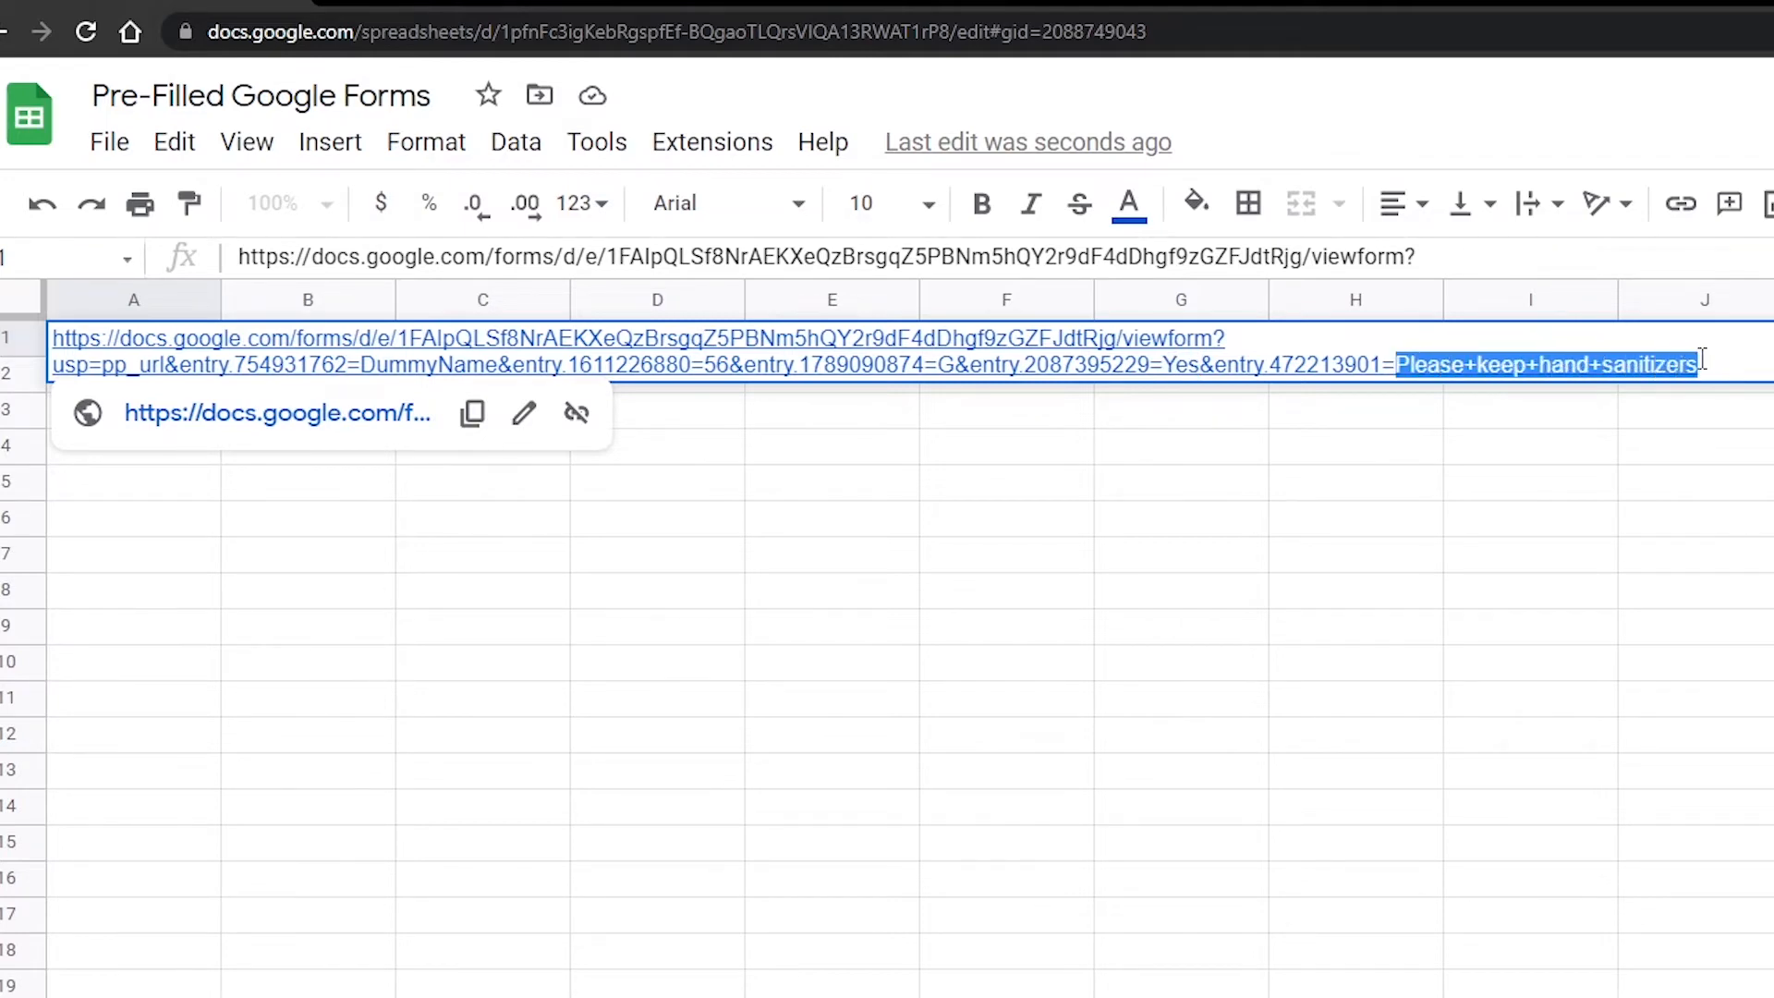
pyautogui.click(1424, 451)
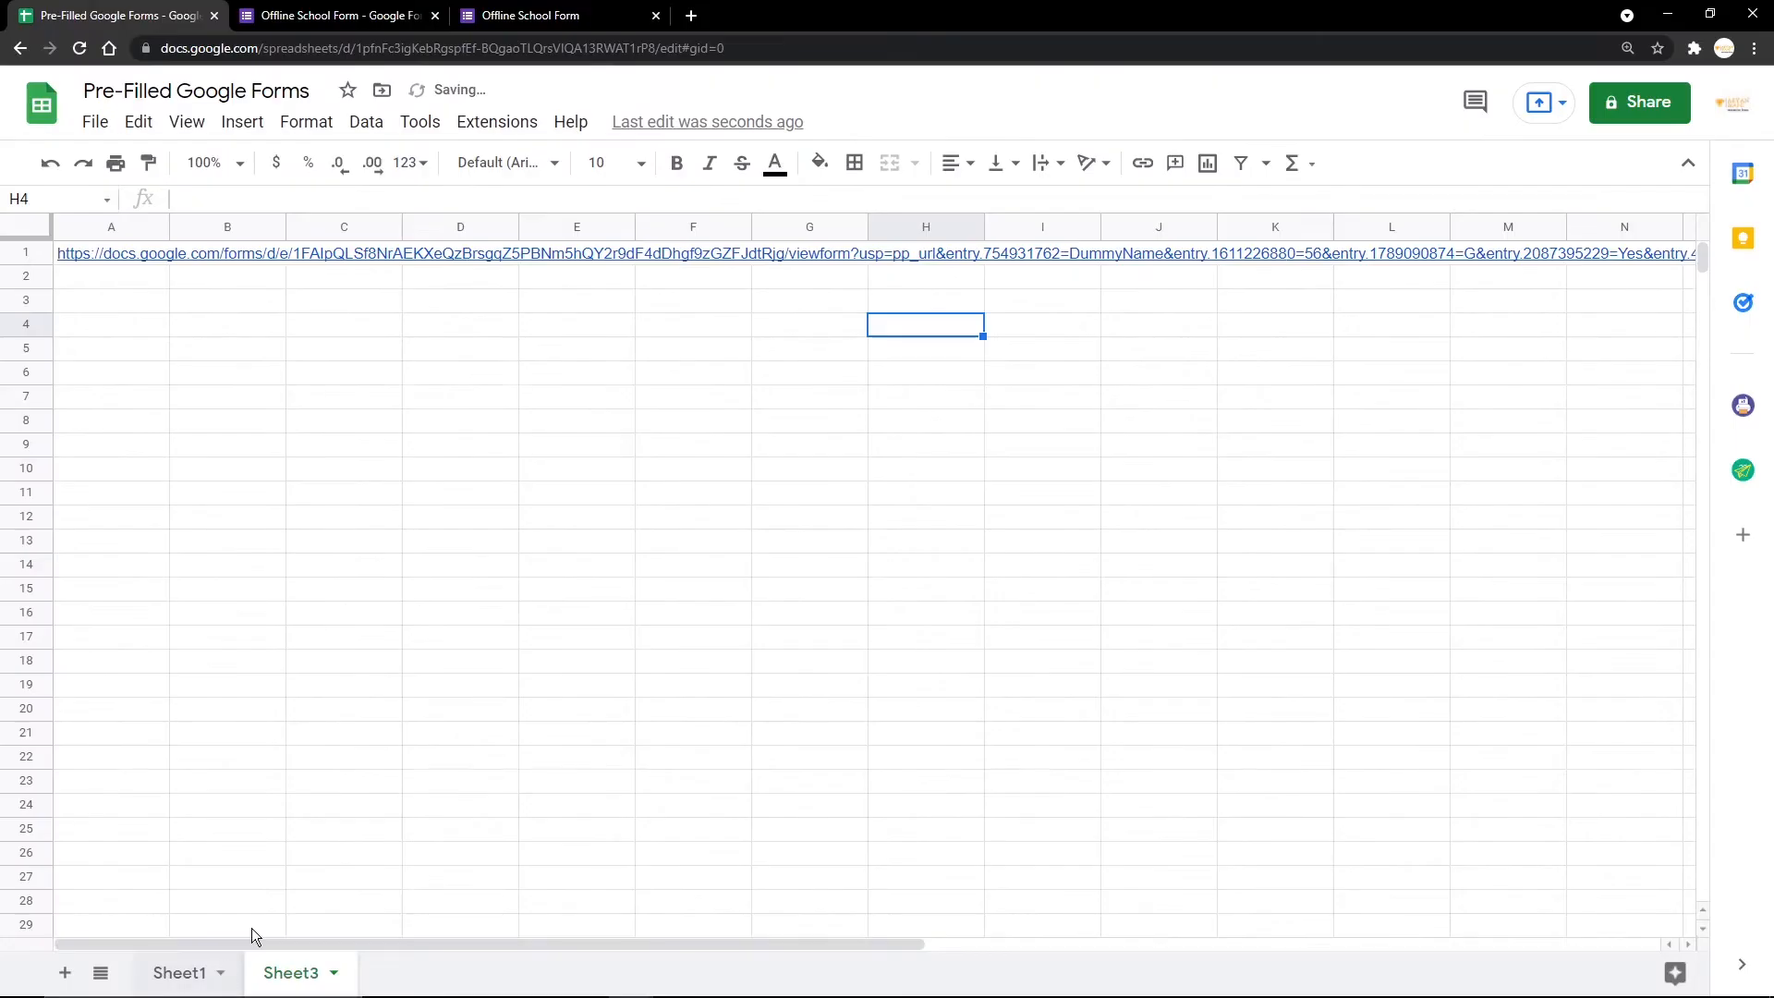
# Step: Widen the Google Form Link column on Sheet1 so that its header fits
pyautogui.click(179, 972)
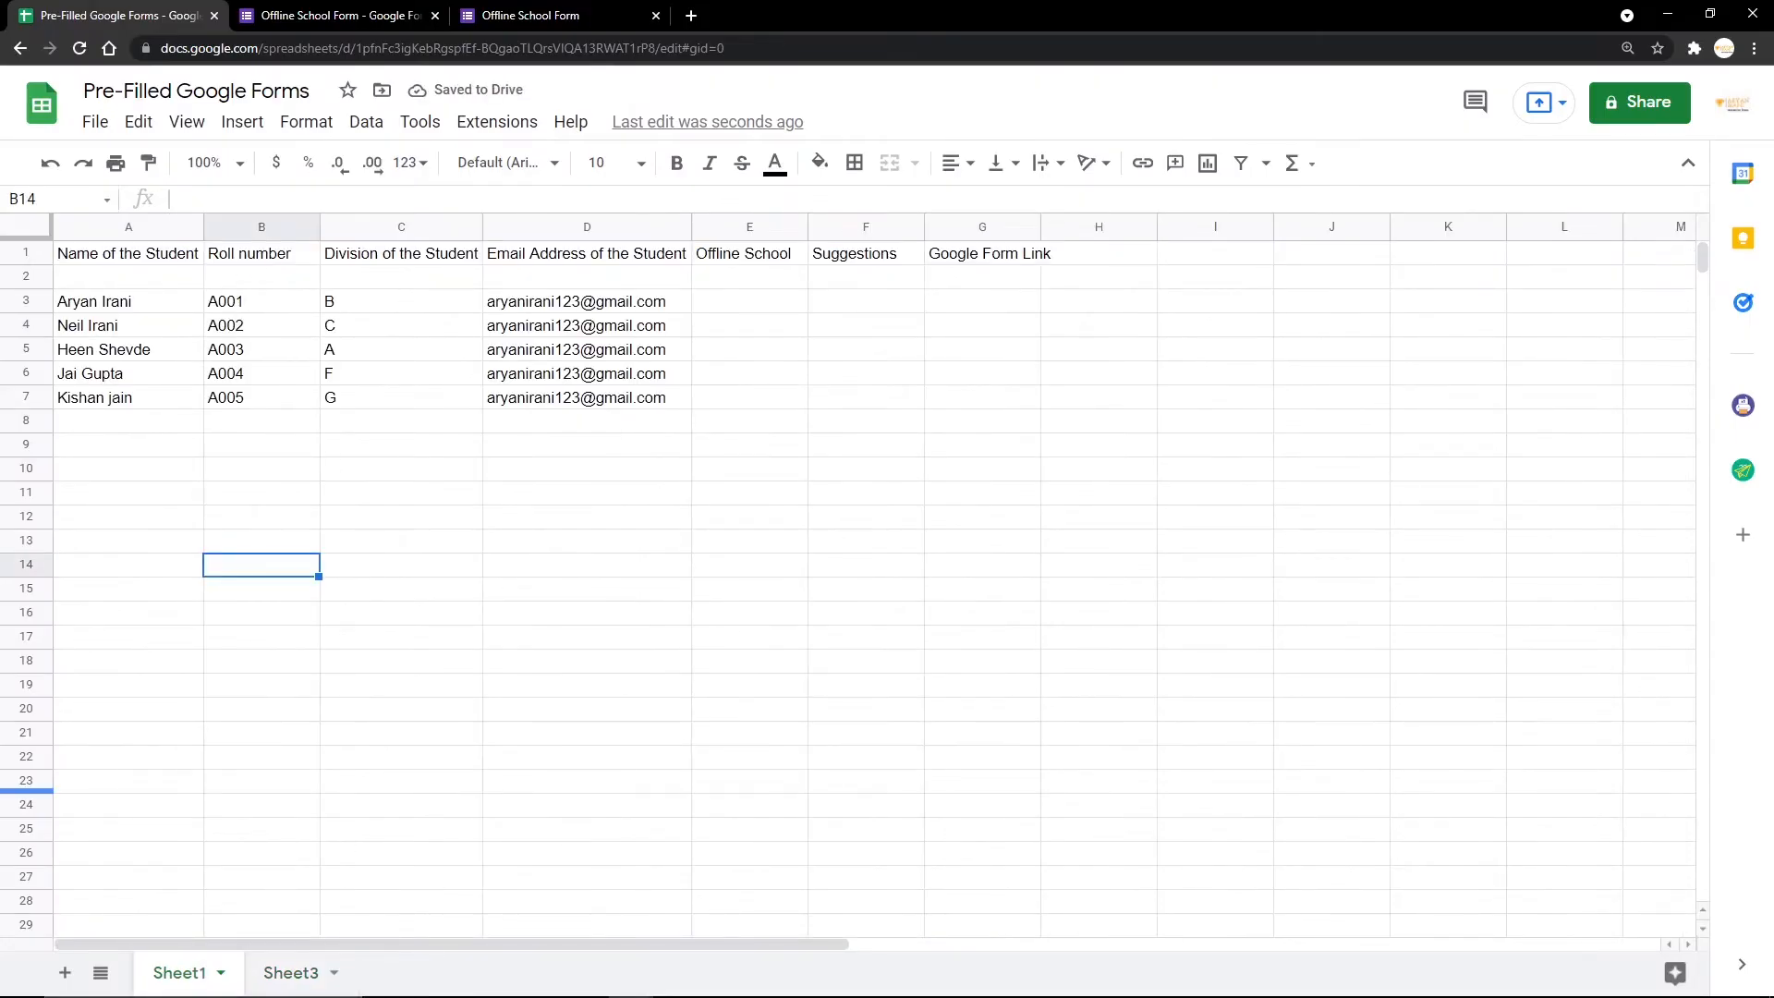
pyautogui.click(959, 301)
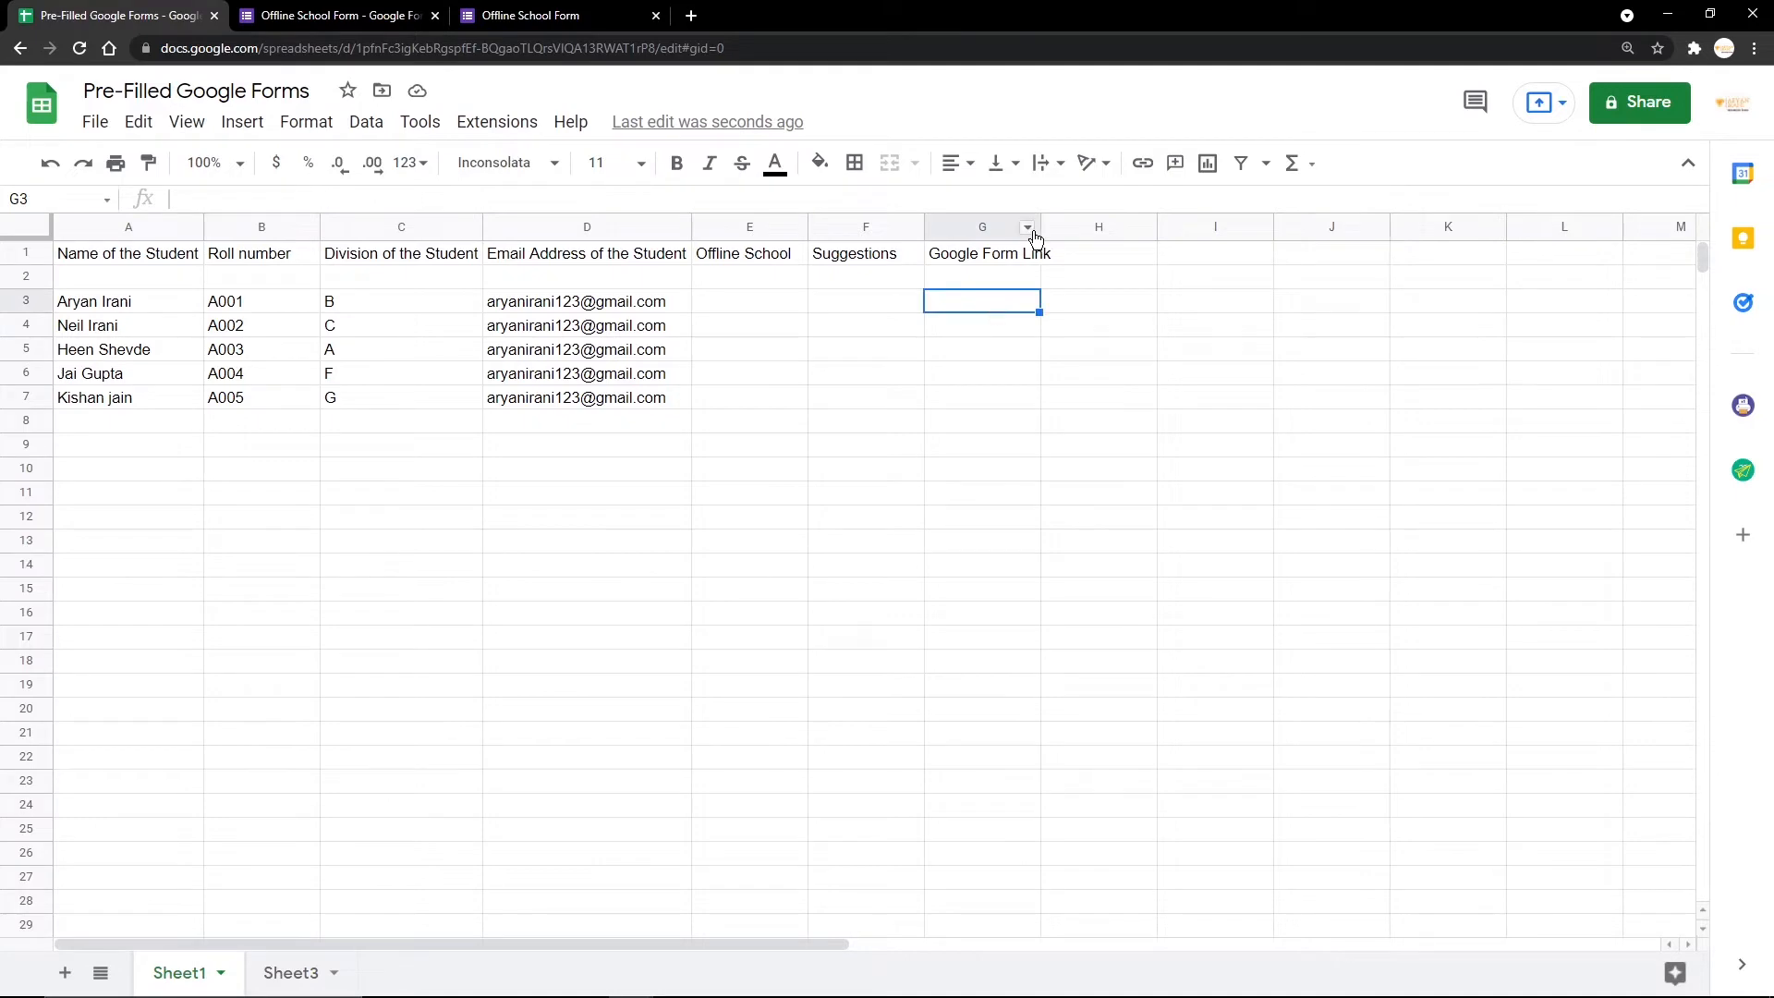
pyautogui.moveTo(1040, 223); pyautogui.dragTo(1056, 223)
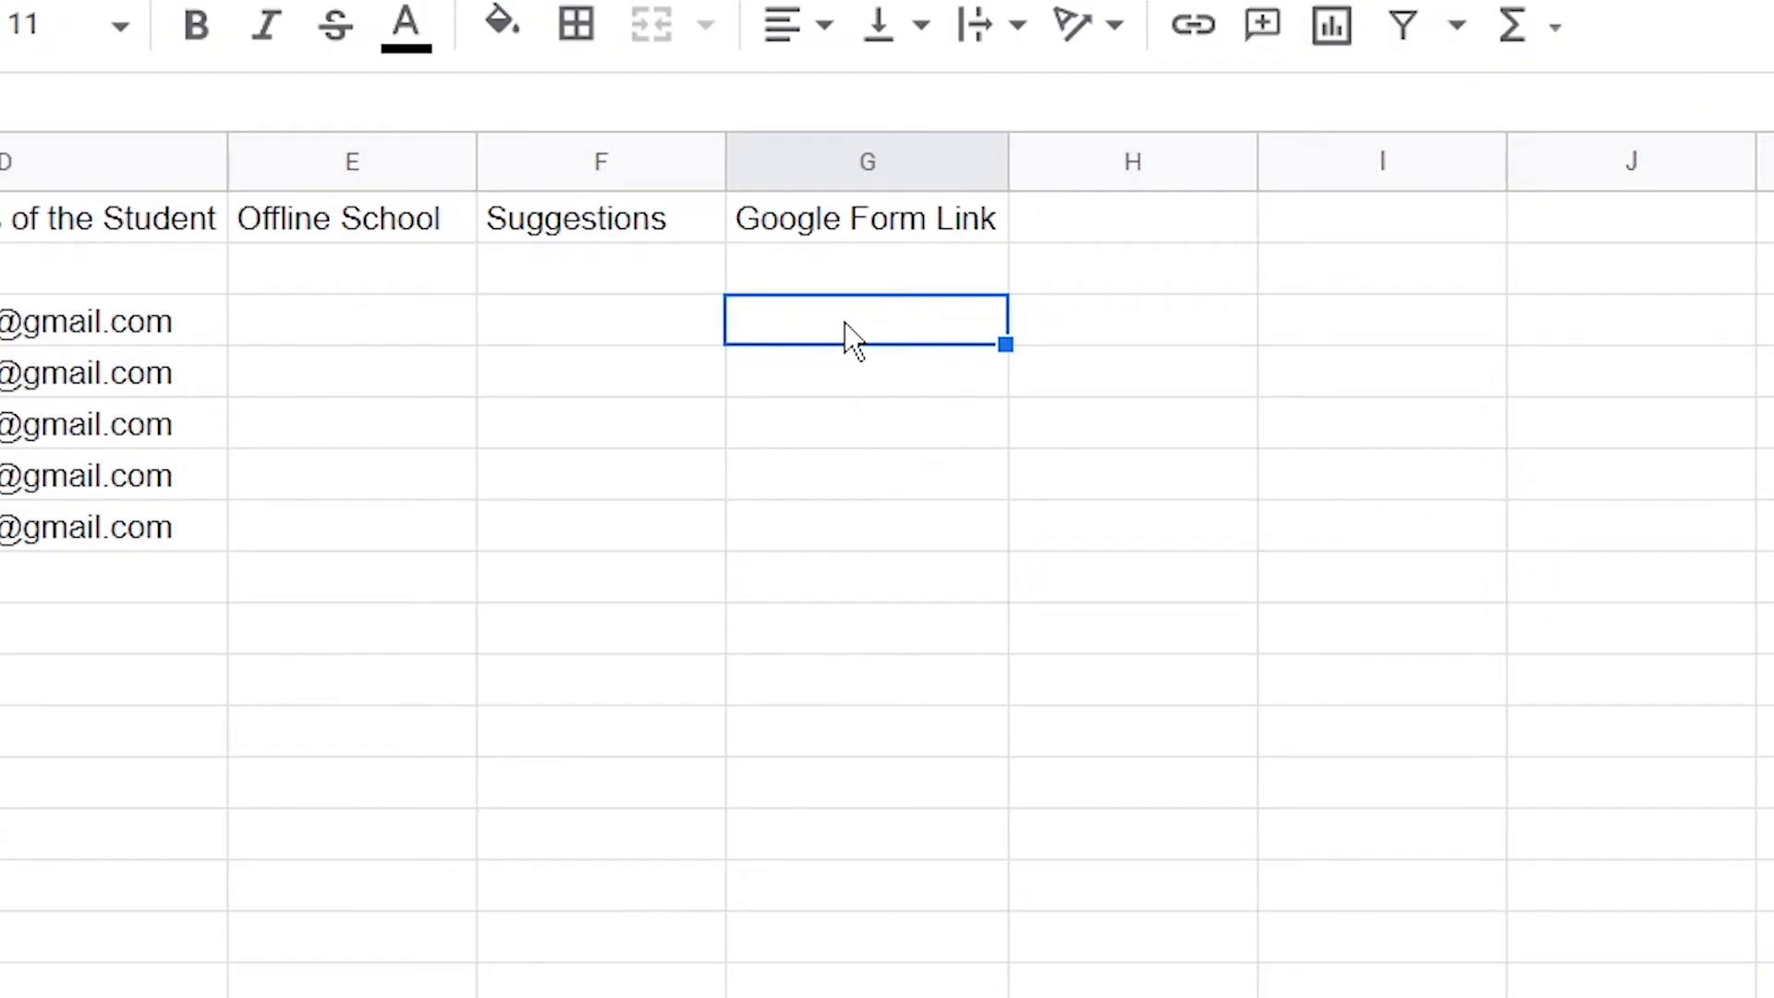
# Step: Enter a SUBSTITUTE formula in cell G3 with the absolute reference Sheet3!$A$1 as the text to search
pyautogui.write('=sub')
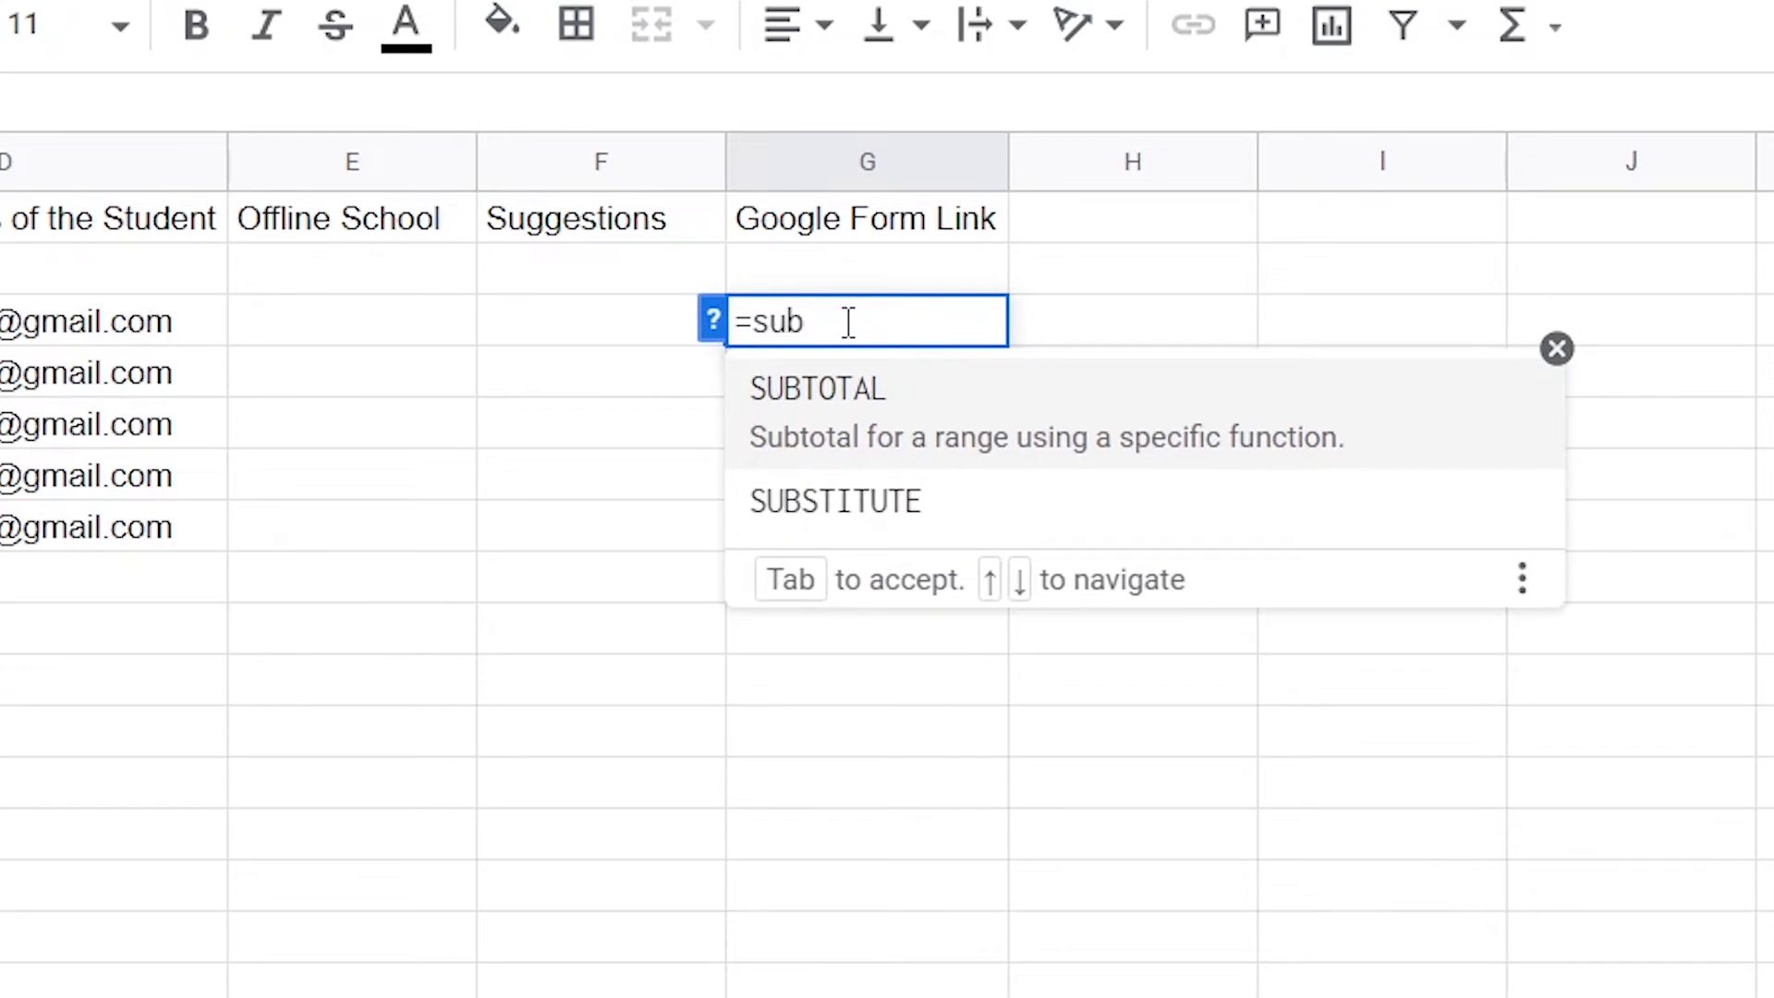
pyautogui.press('Down')
pyautogui.press('Tab')
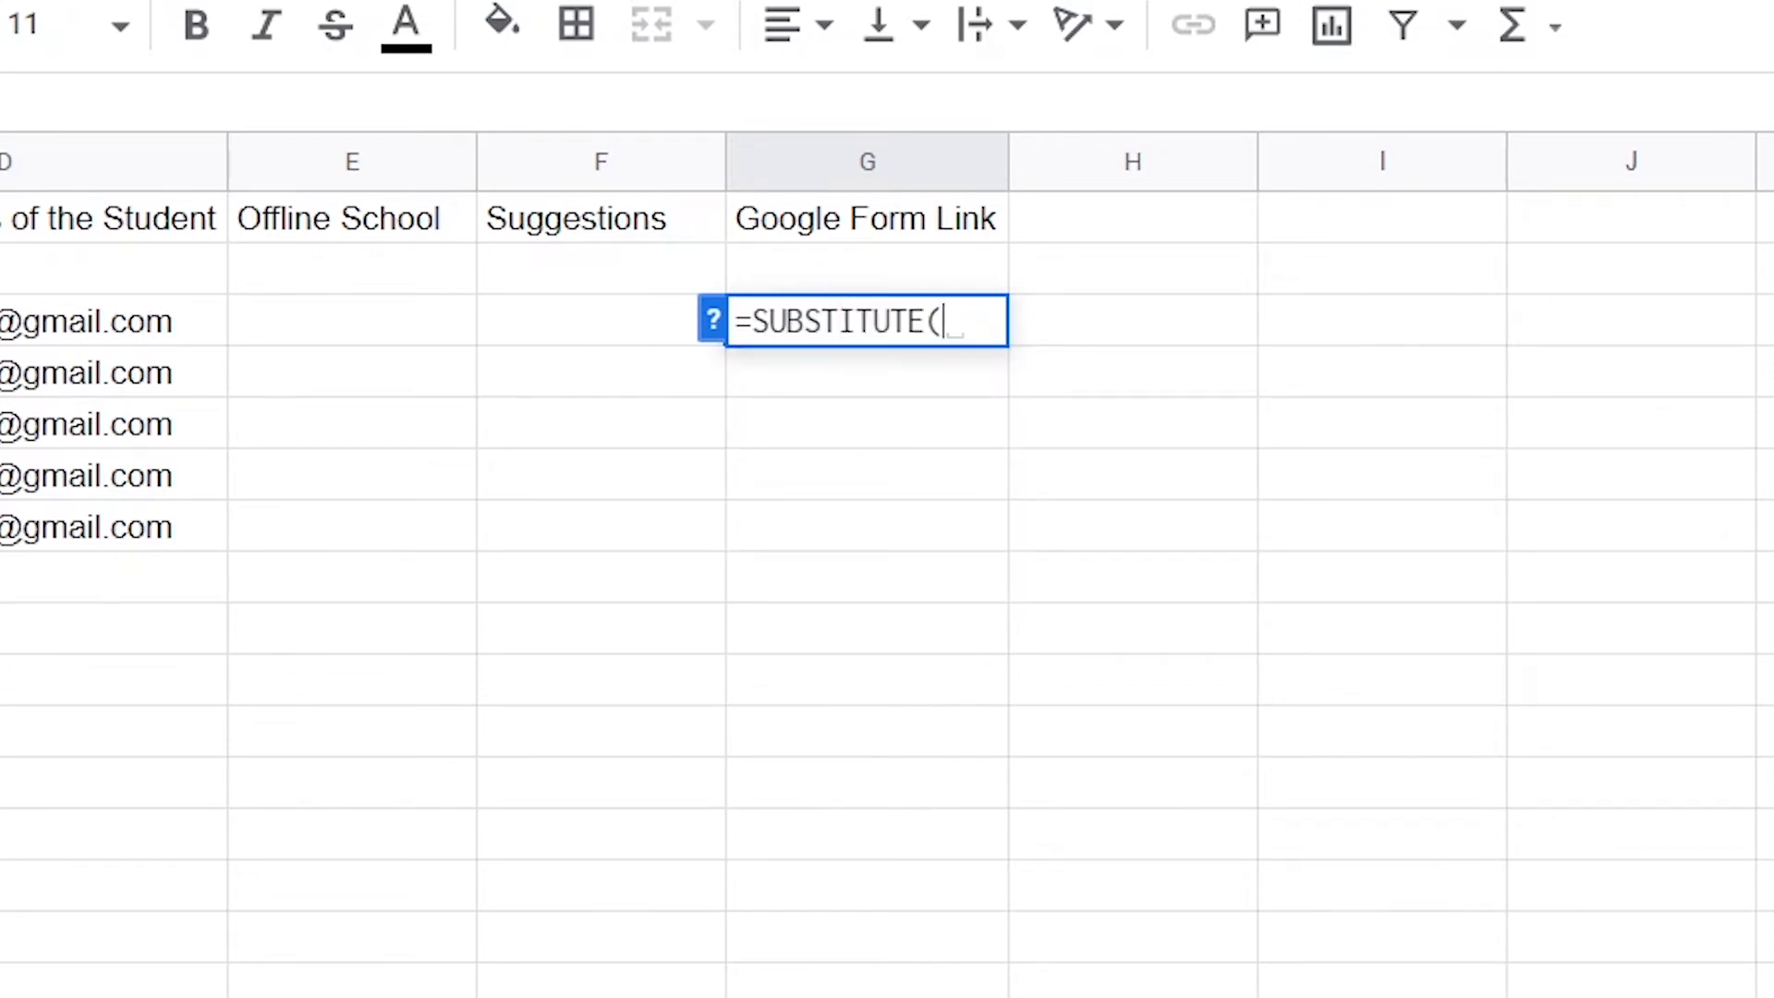
pyautogui.write('Sheet')
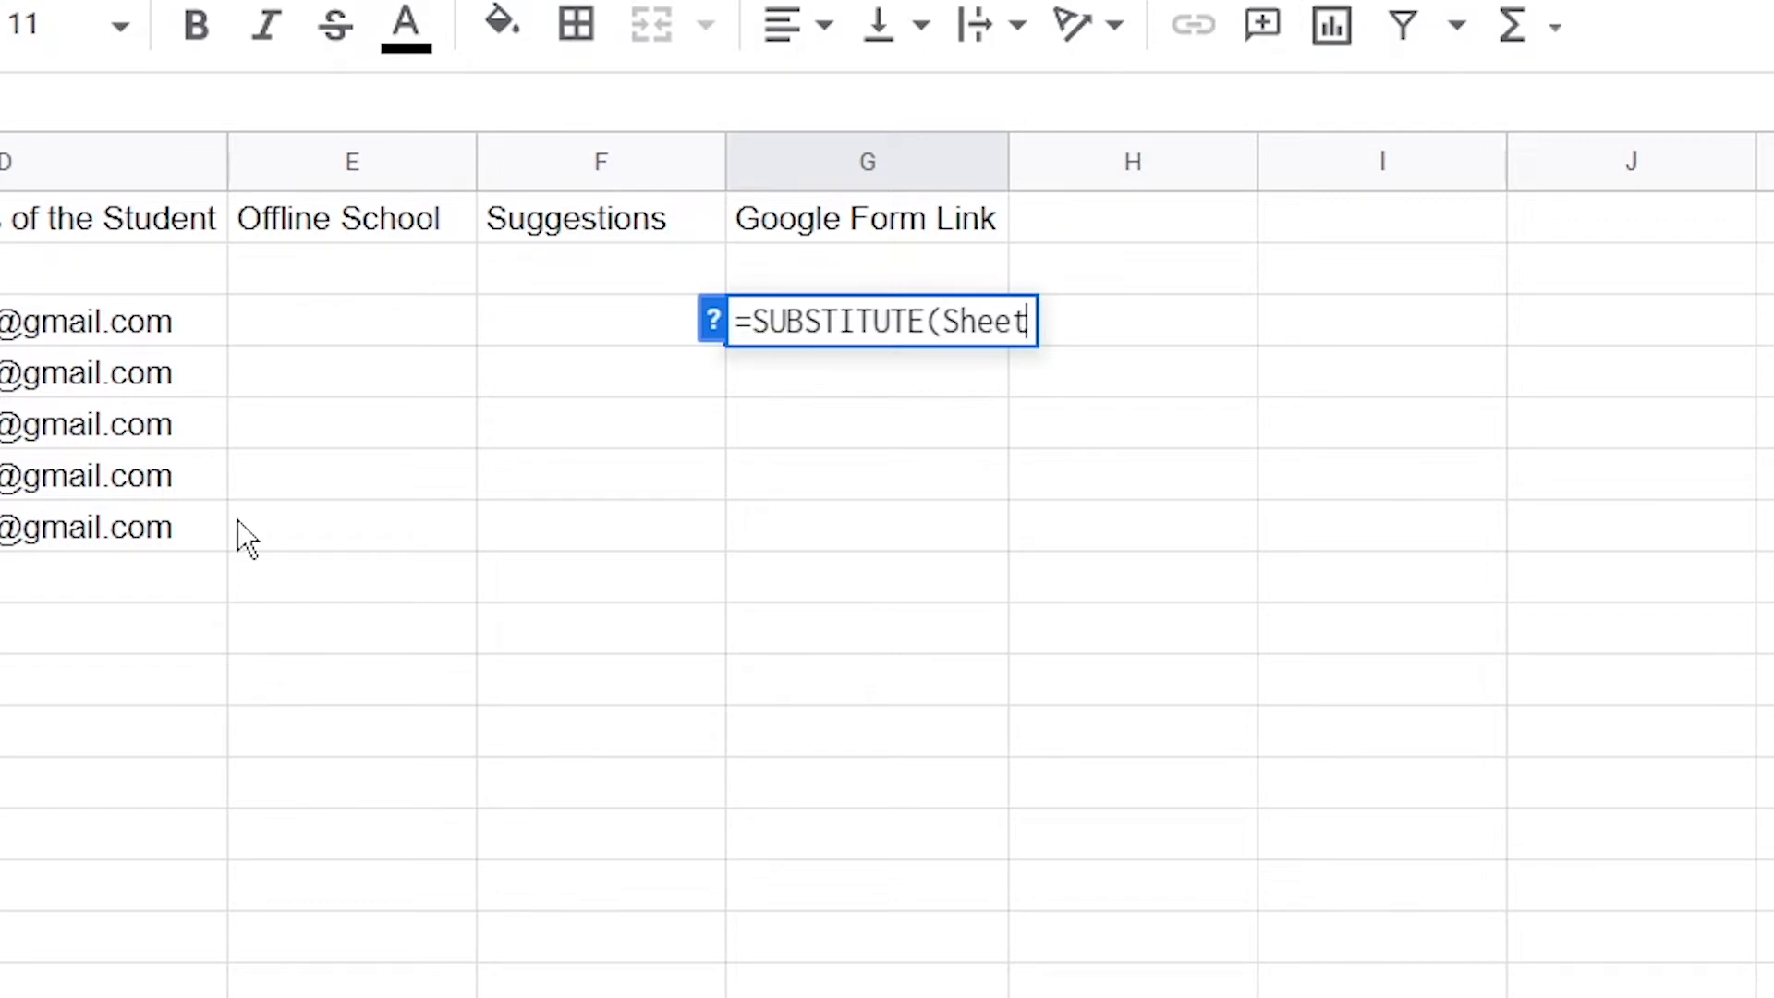
pyautogui.write('3')
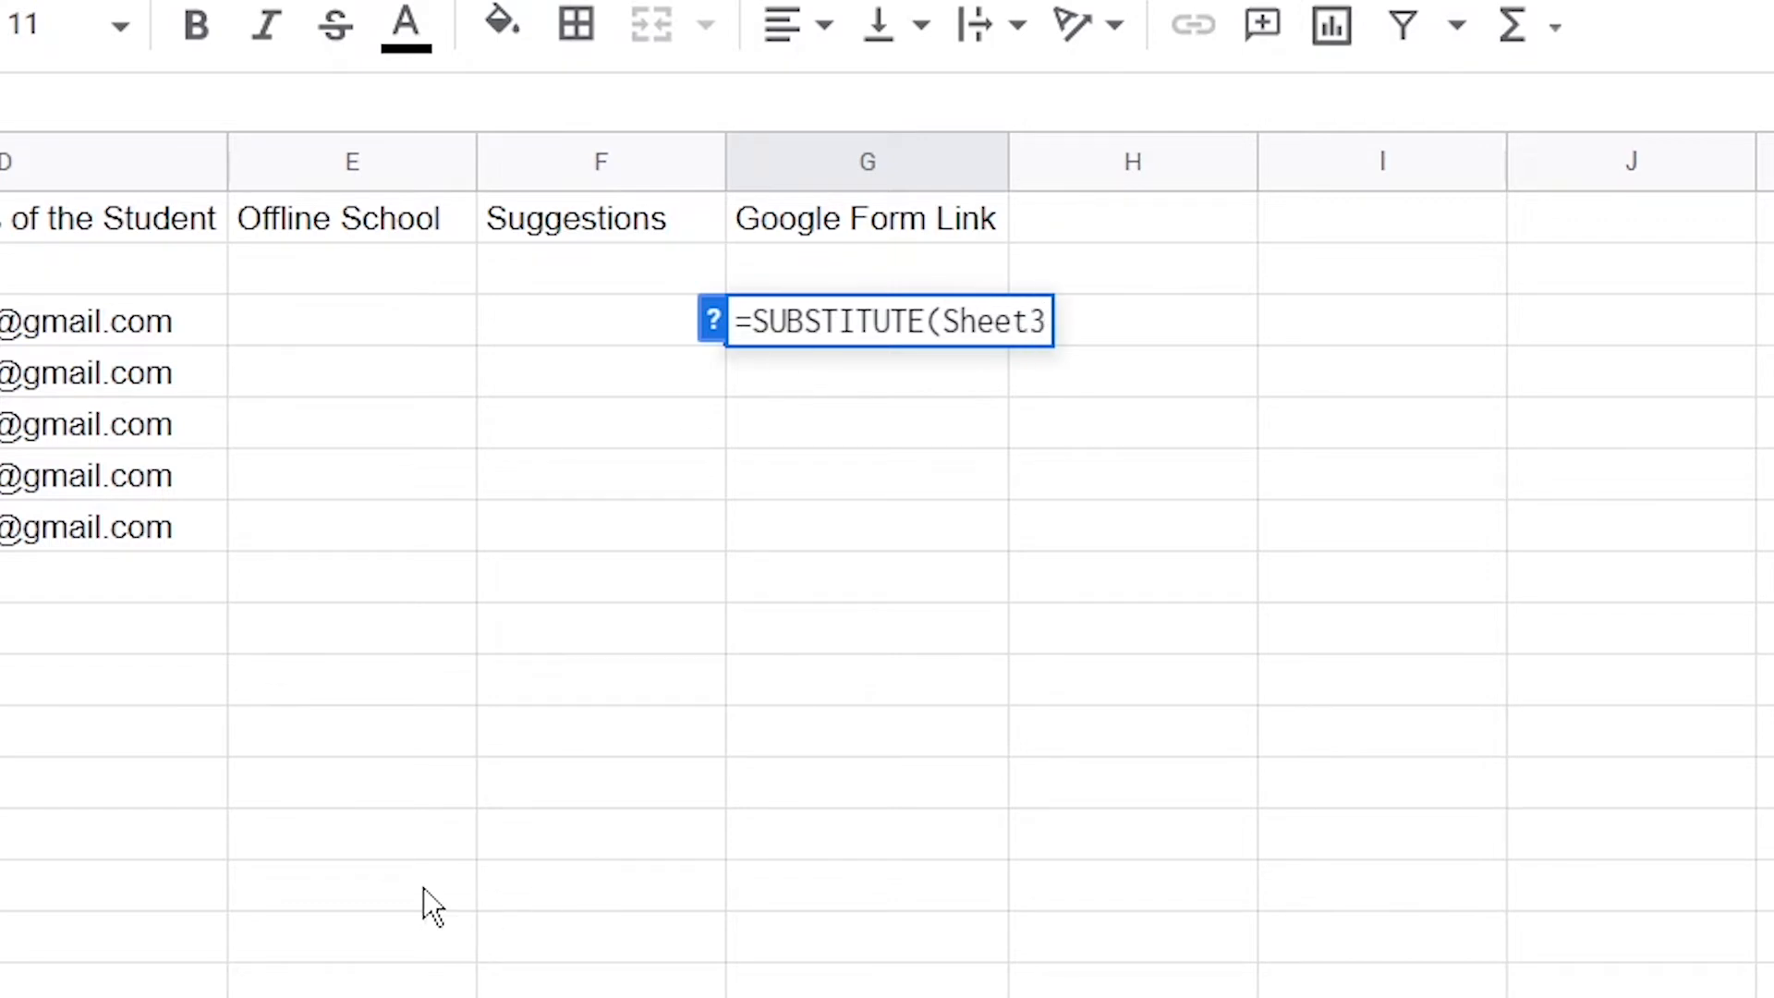
pyautogui.write('!')
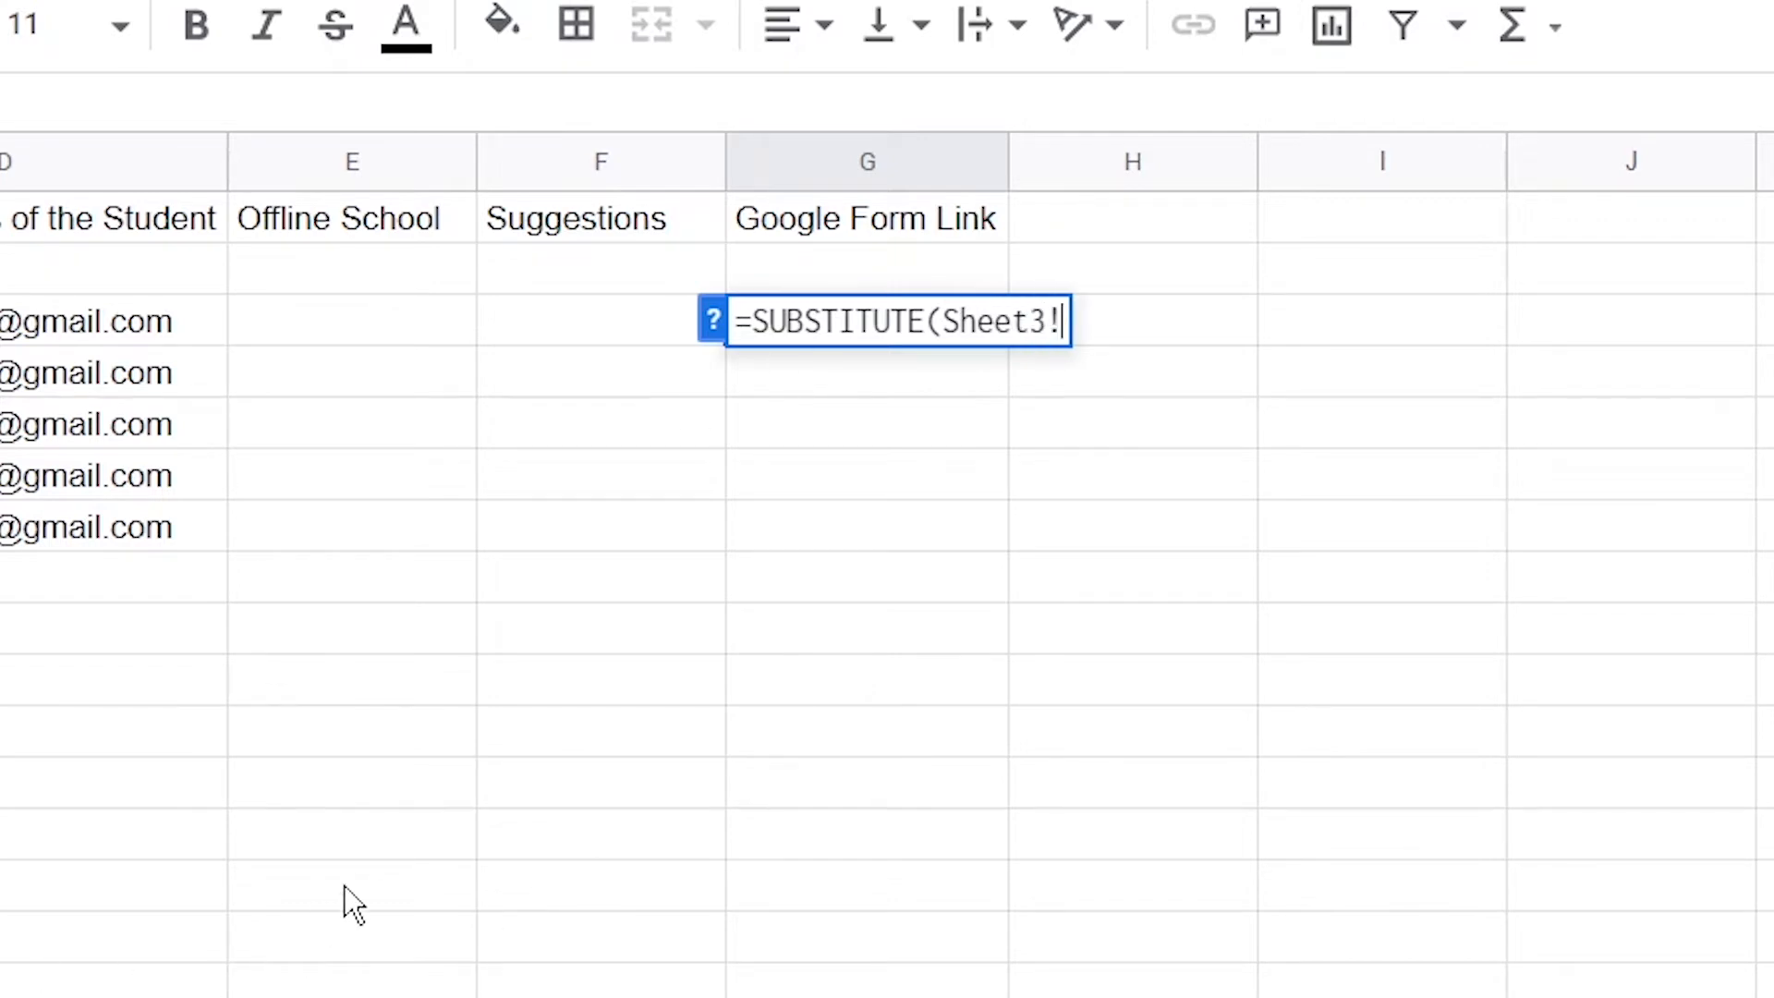
pyautogui.write('$')
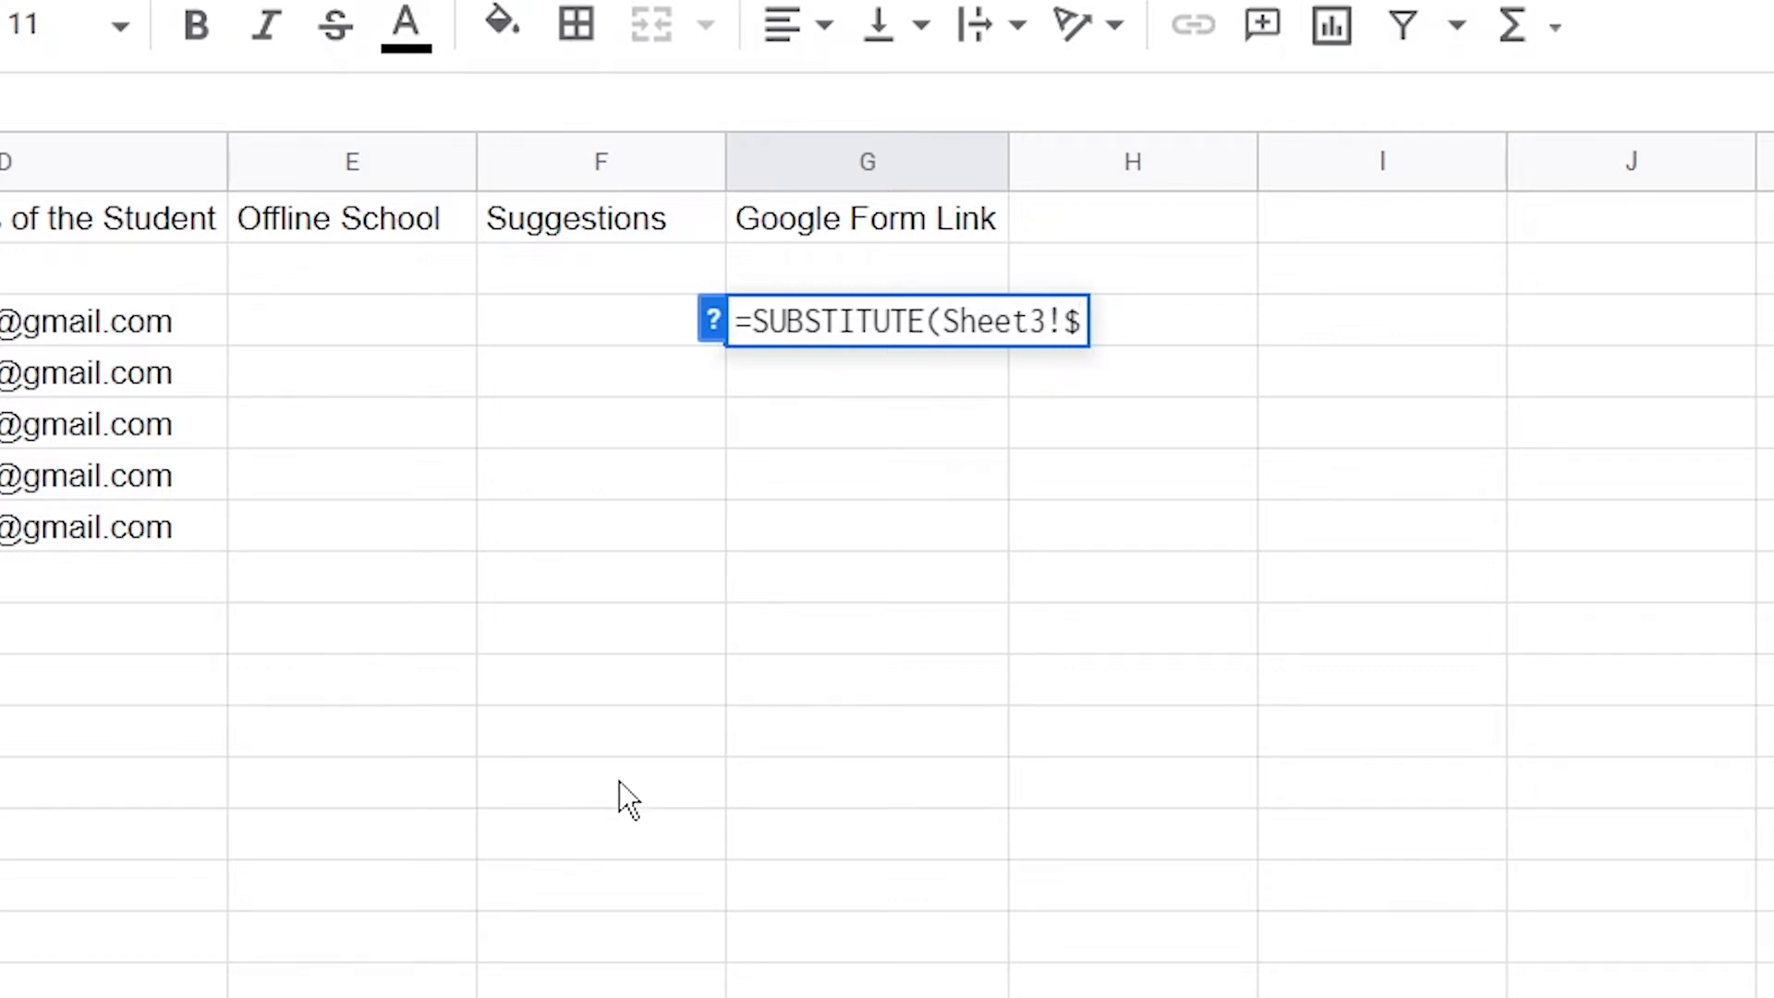
pyautogui.write('A')
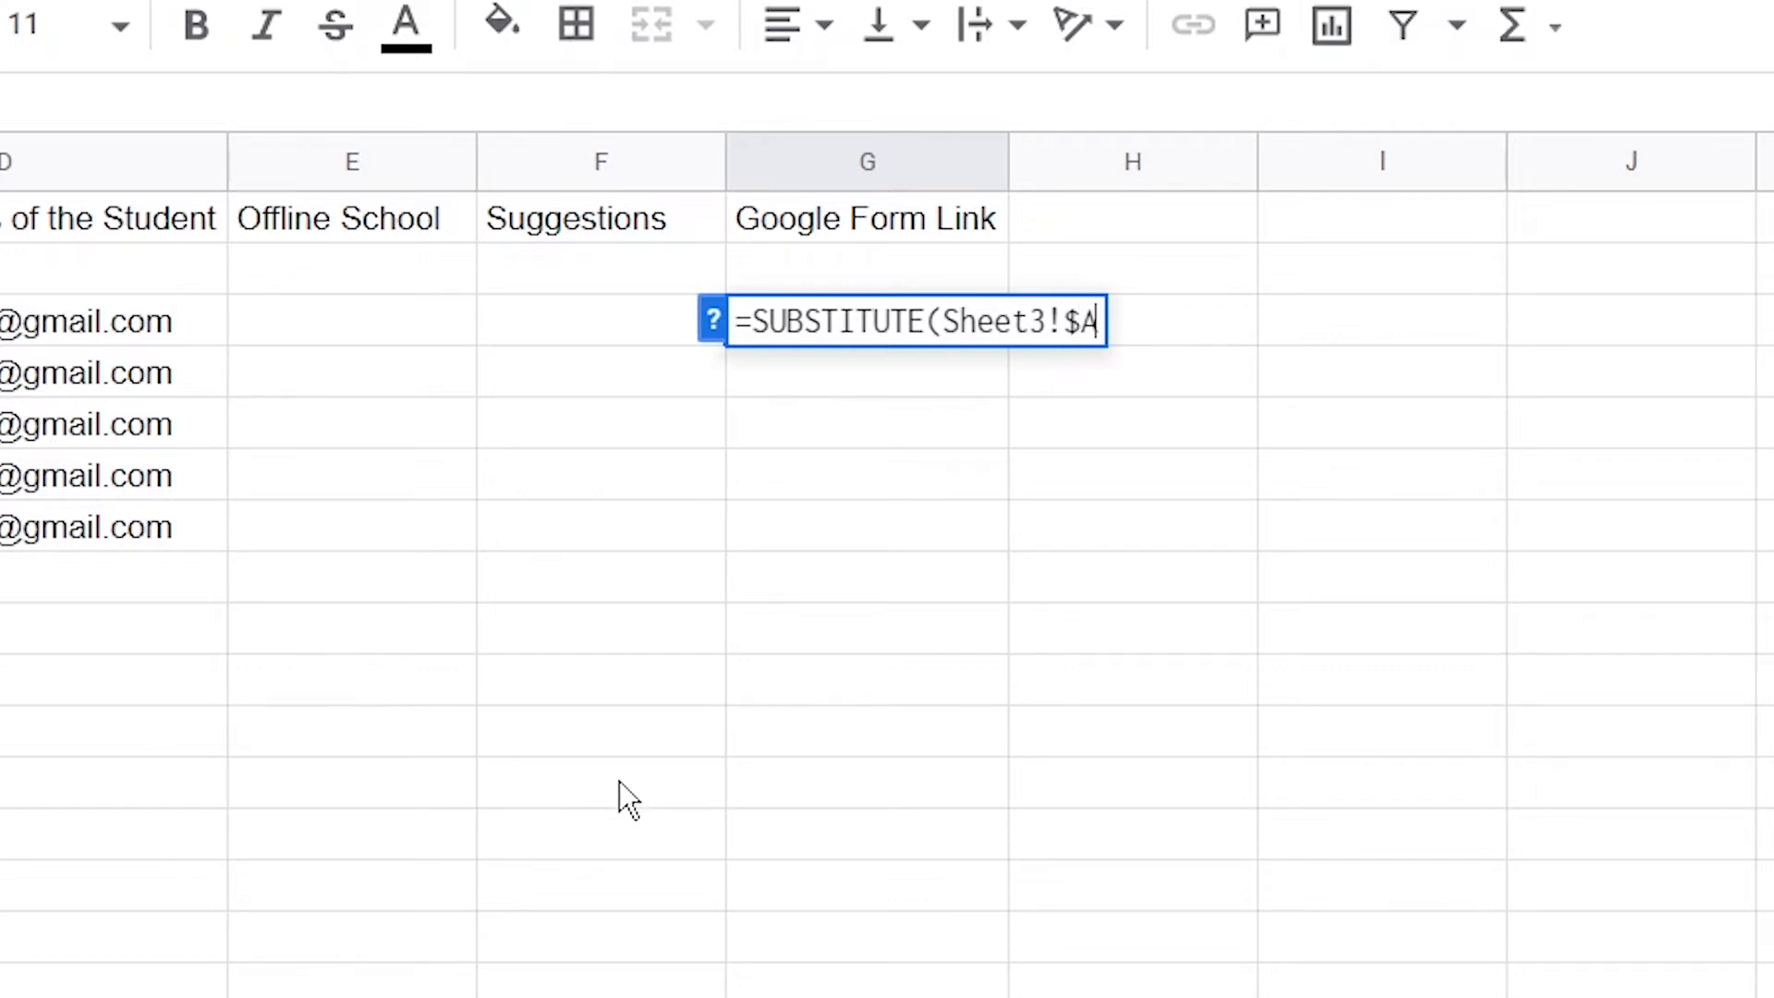
pyautogui.write('$1')
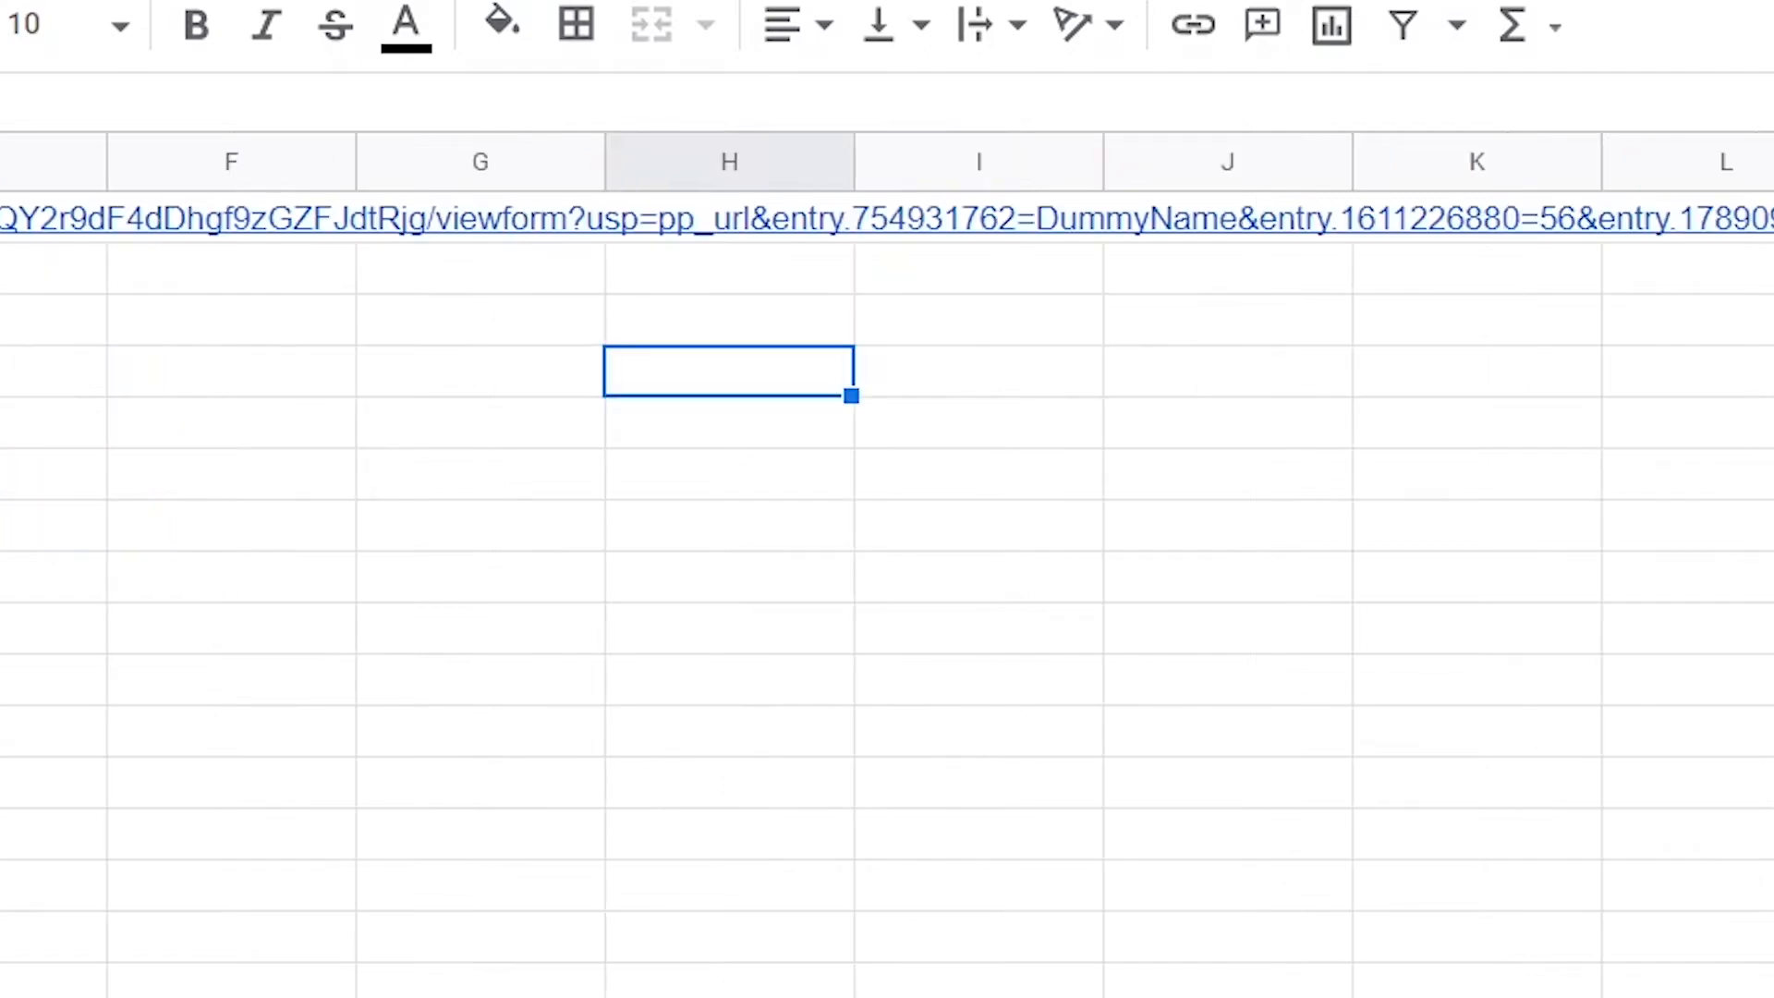
pyautogui.click(2, 218)
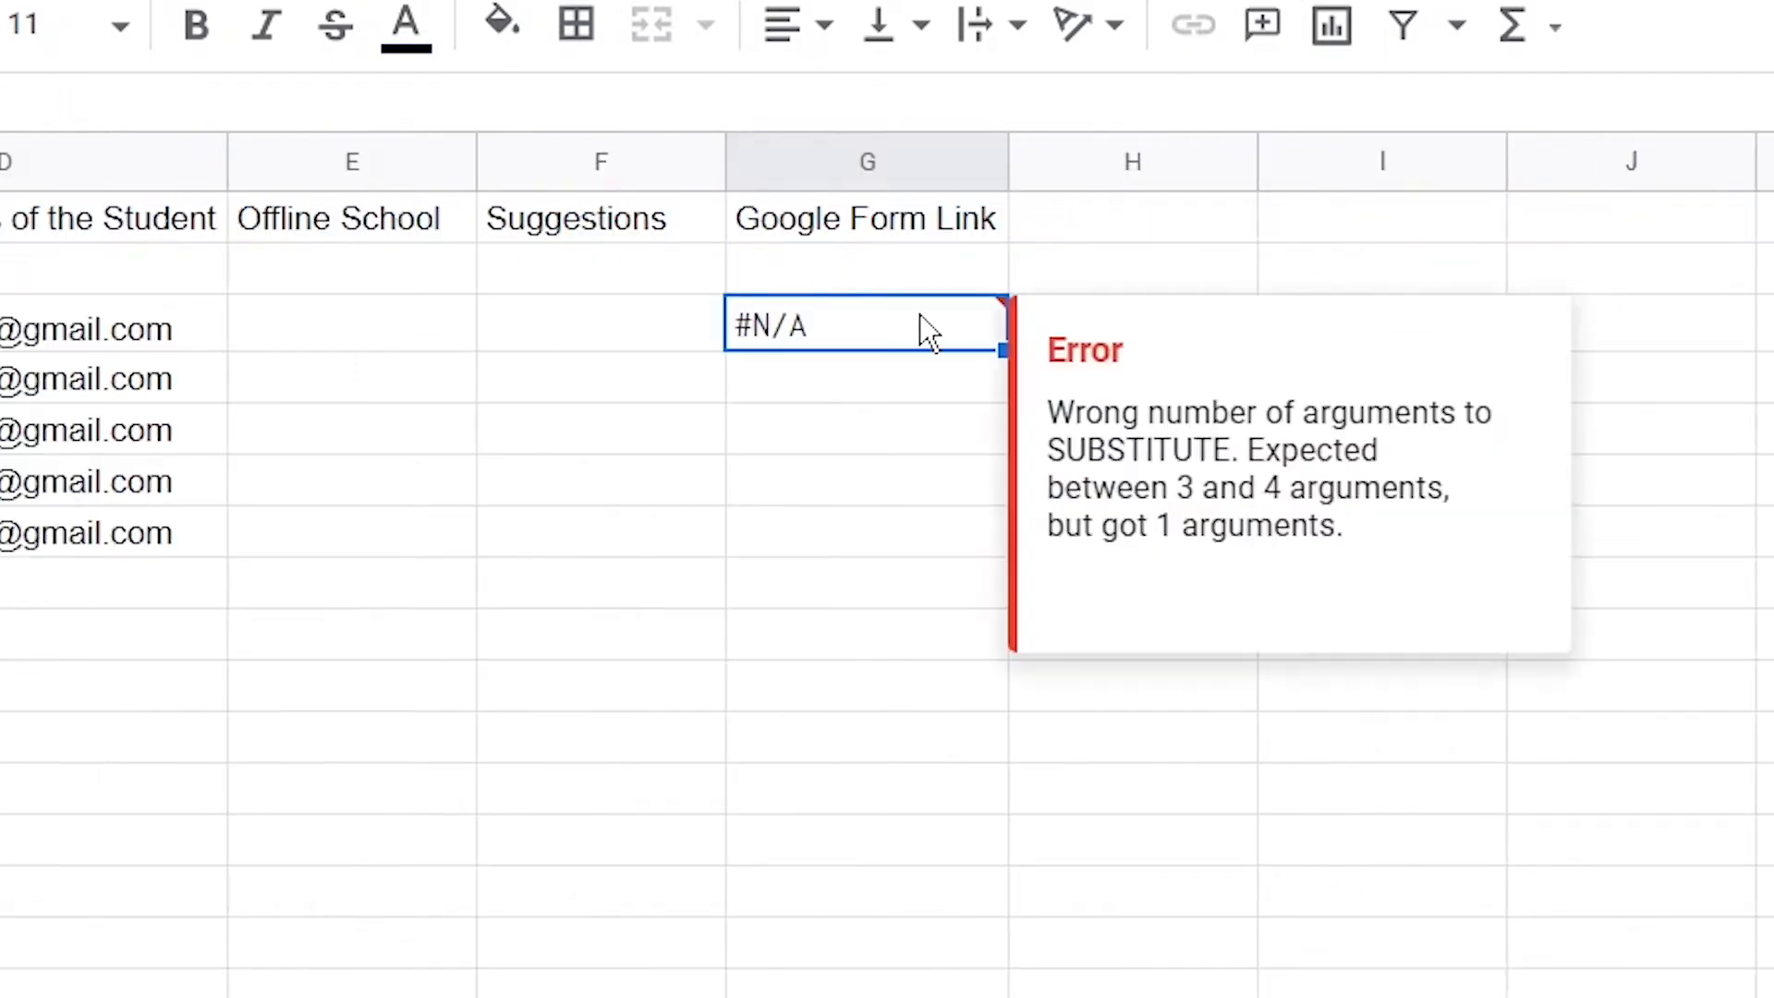
pyautogui.doubleClick(924, 329)
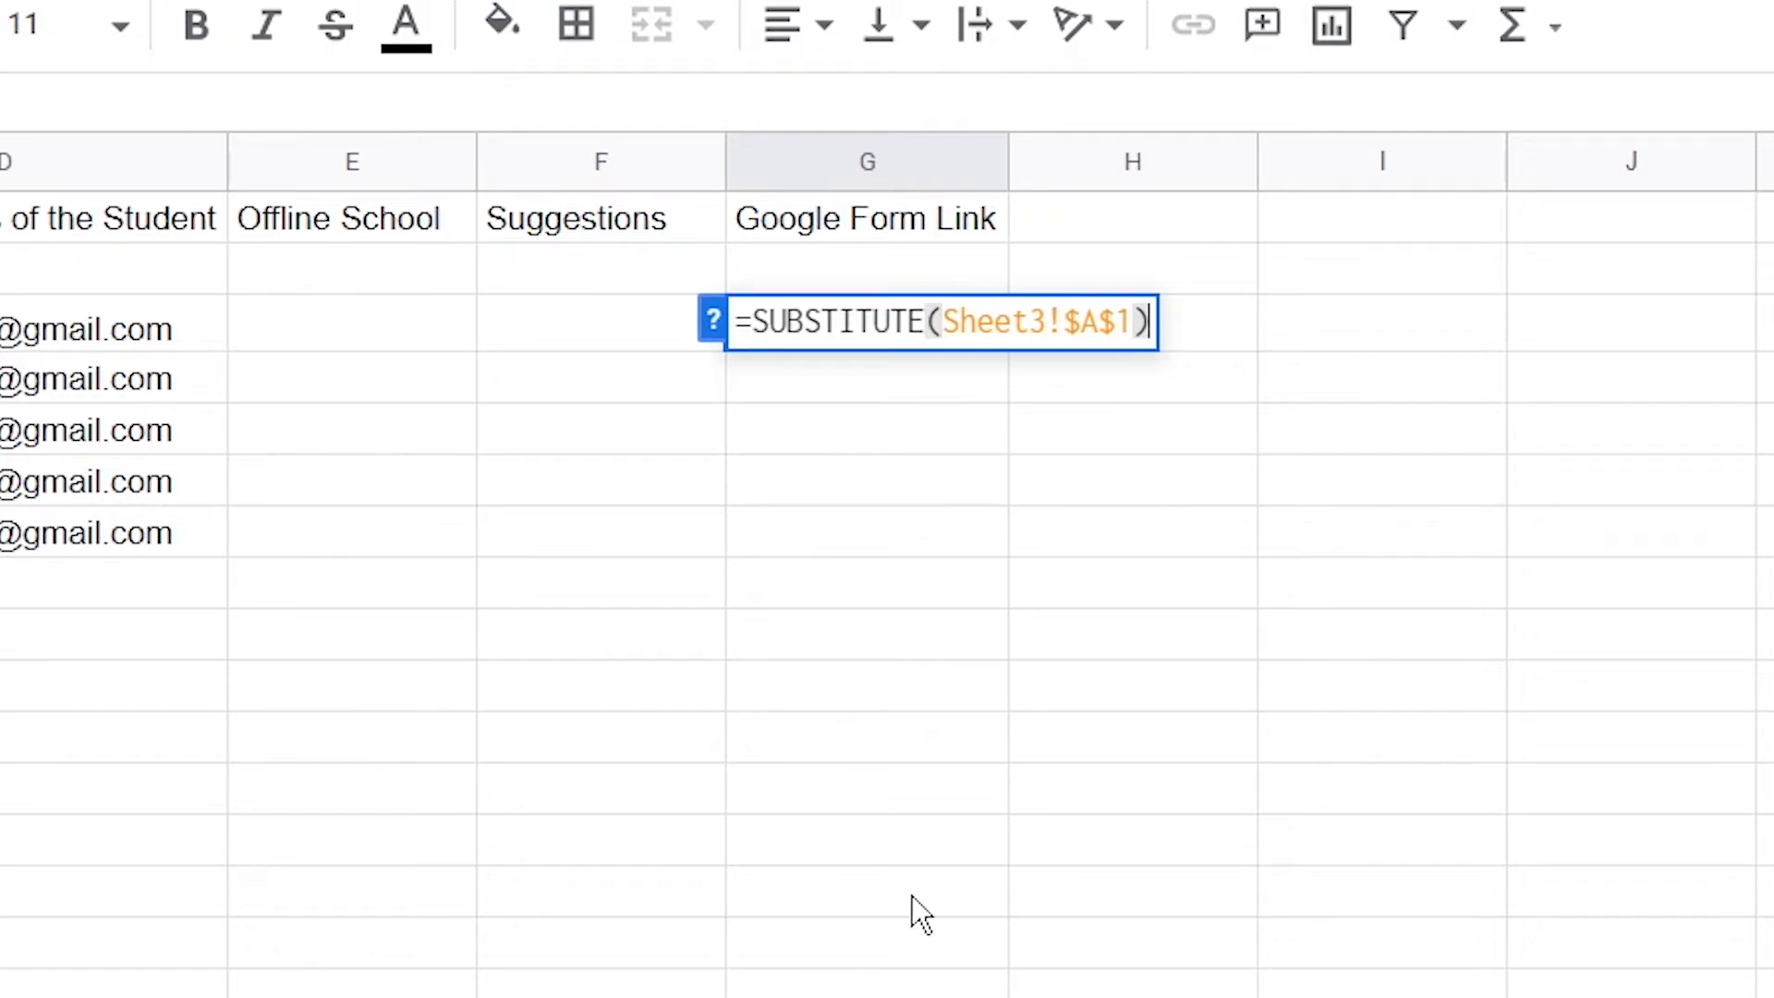
pyautogui.click(1134, 321)
pyautogui.write(',')
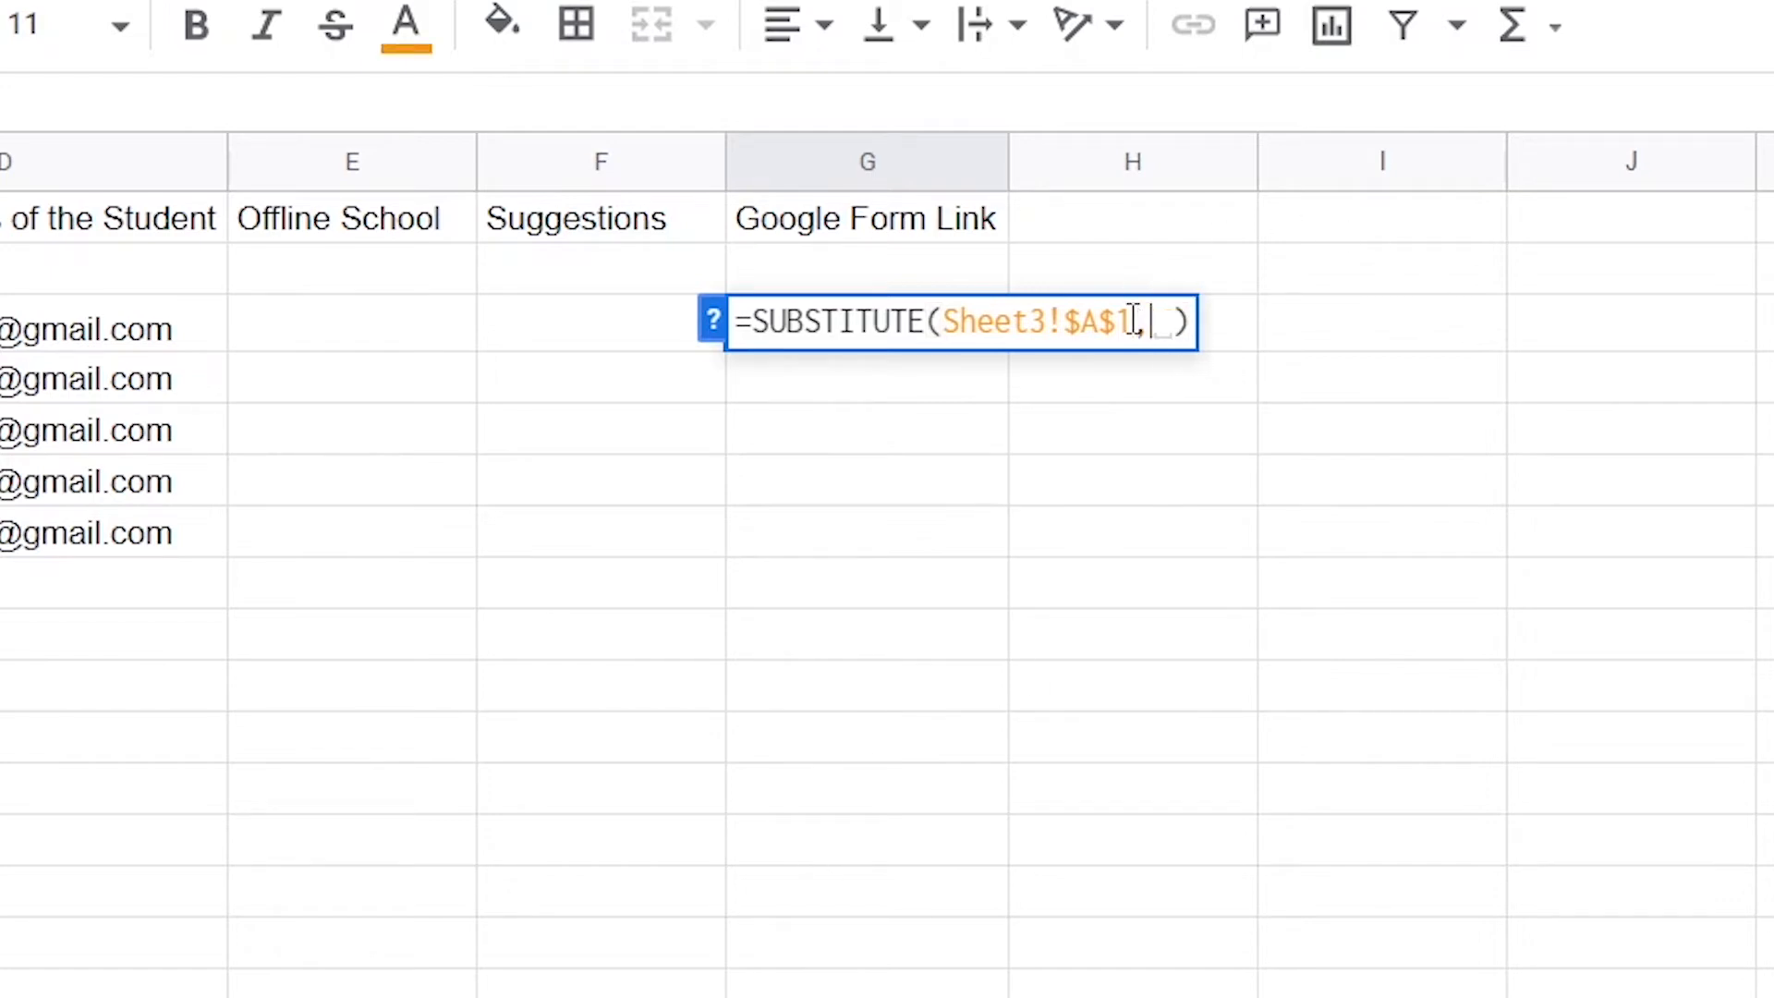
pyautogui.click(2, 996)
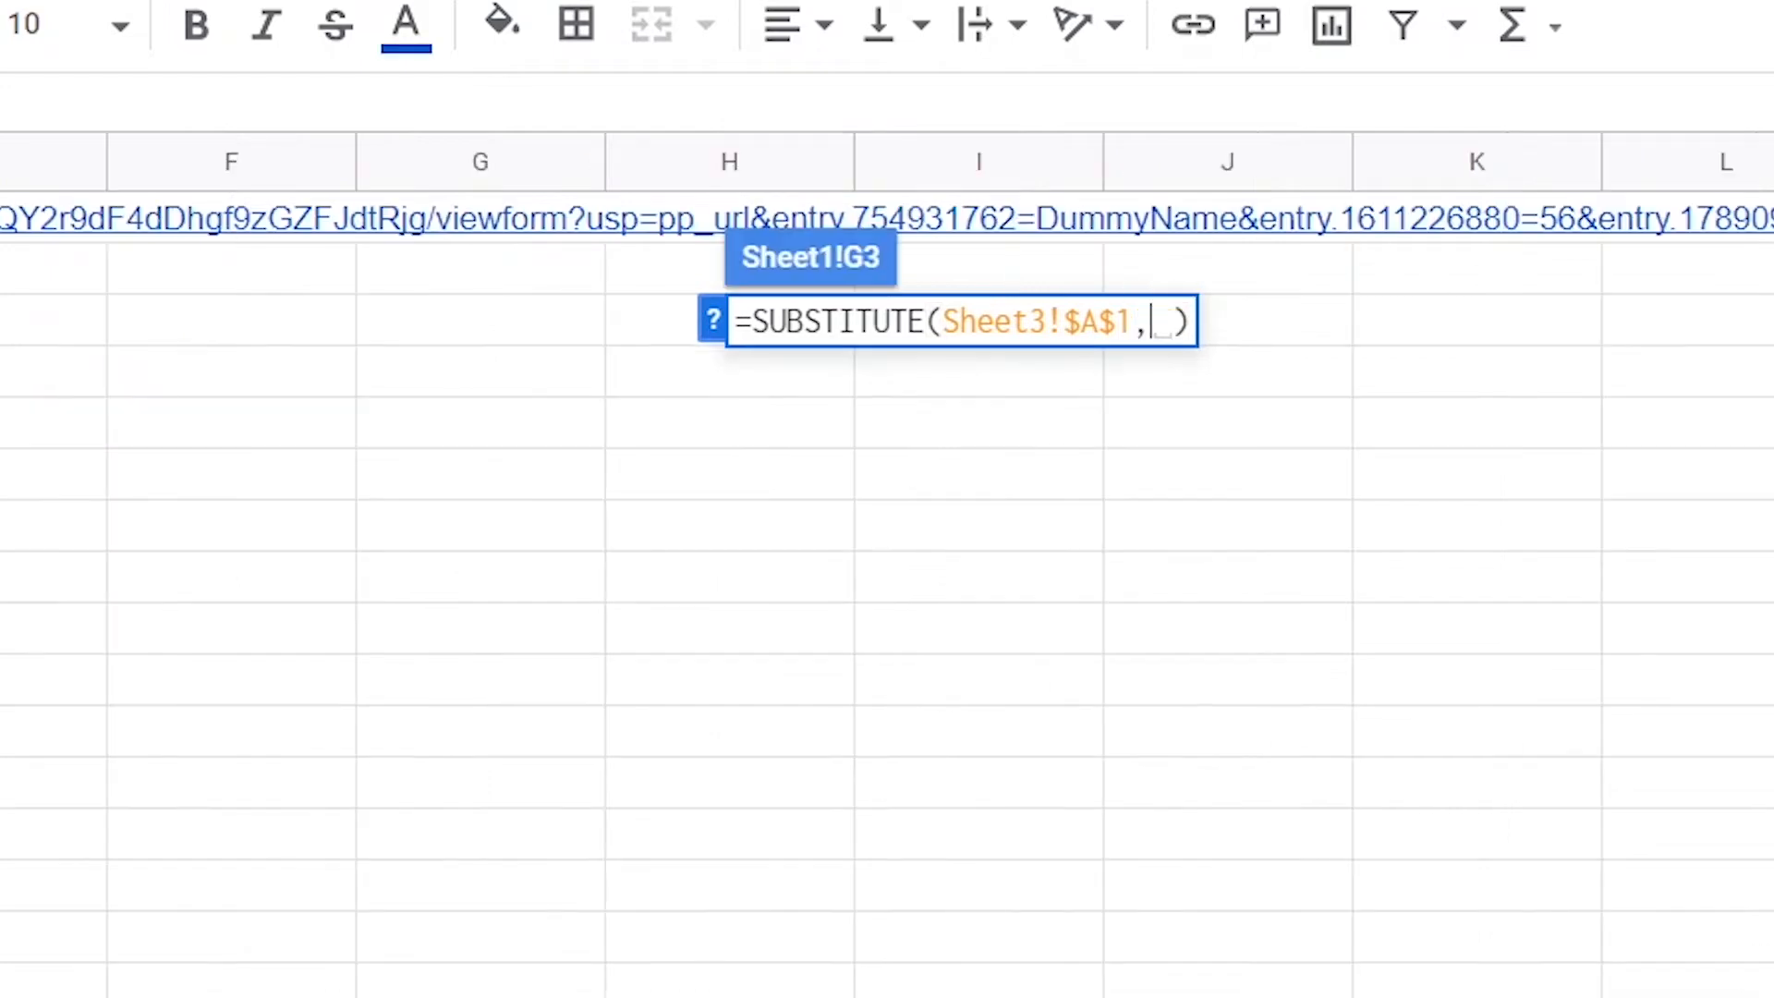
pyautogui.click(2, 218)
pyautogui.press('Return')
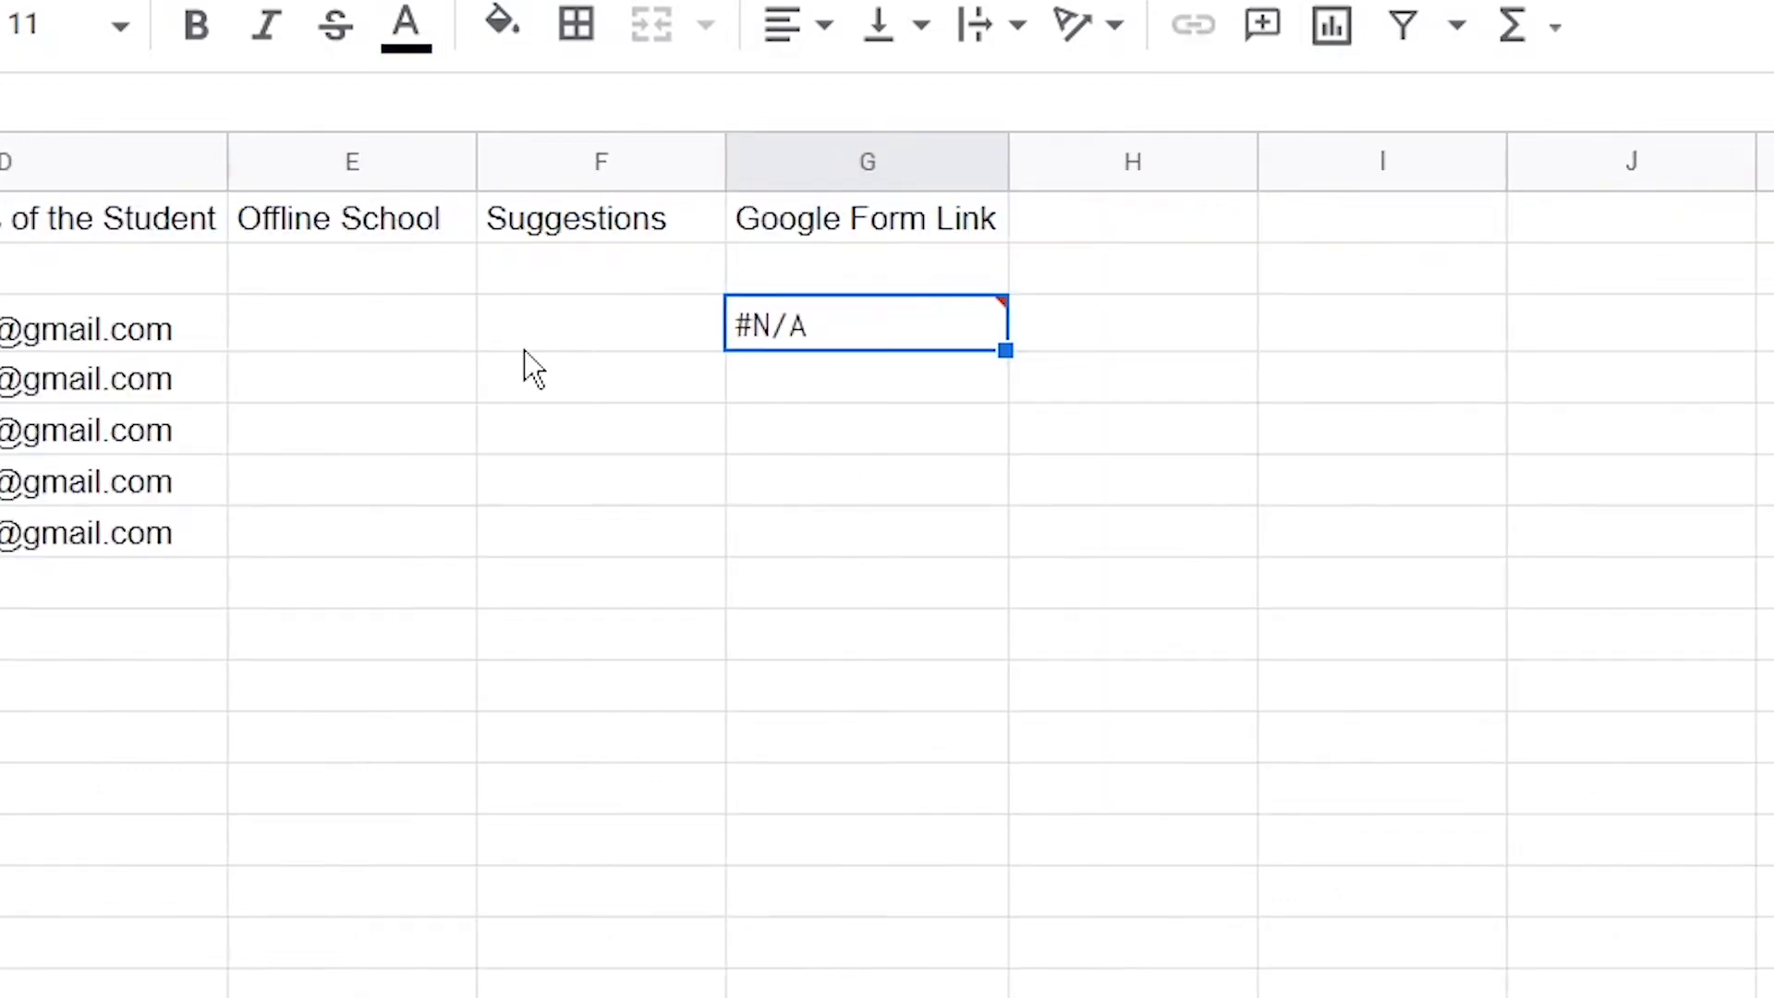
pyautogui.click(2, 996)
pyautogui.press('F2')
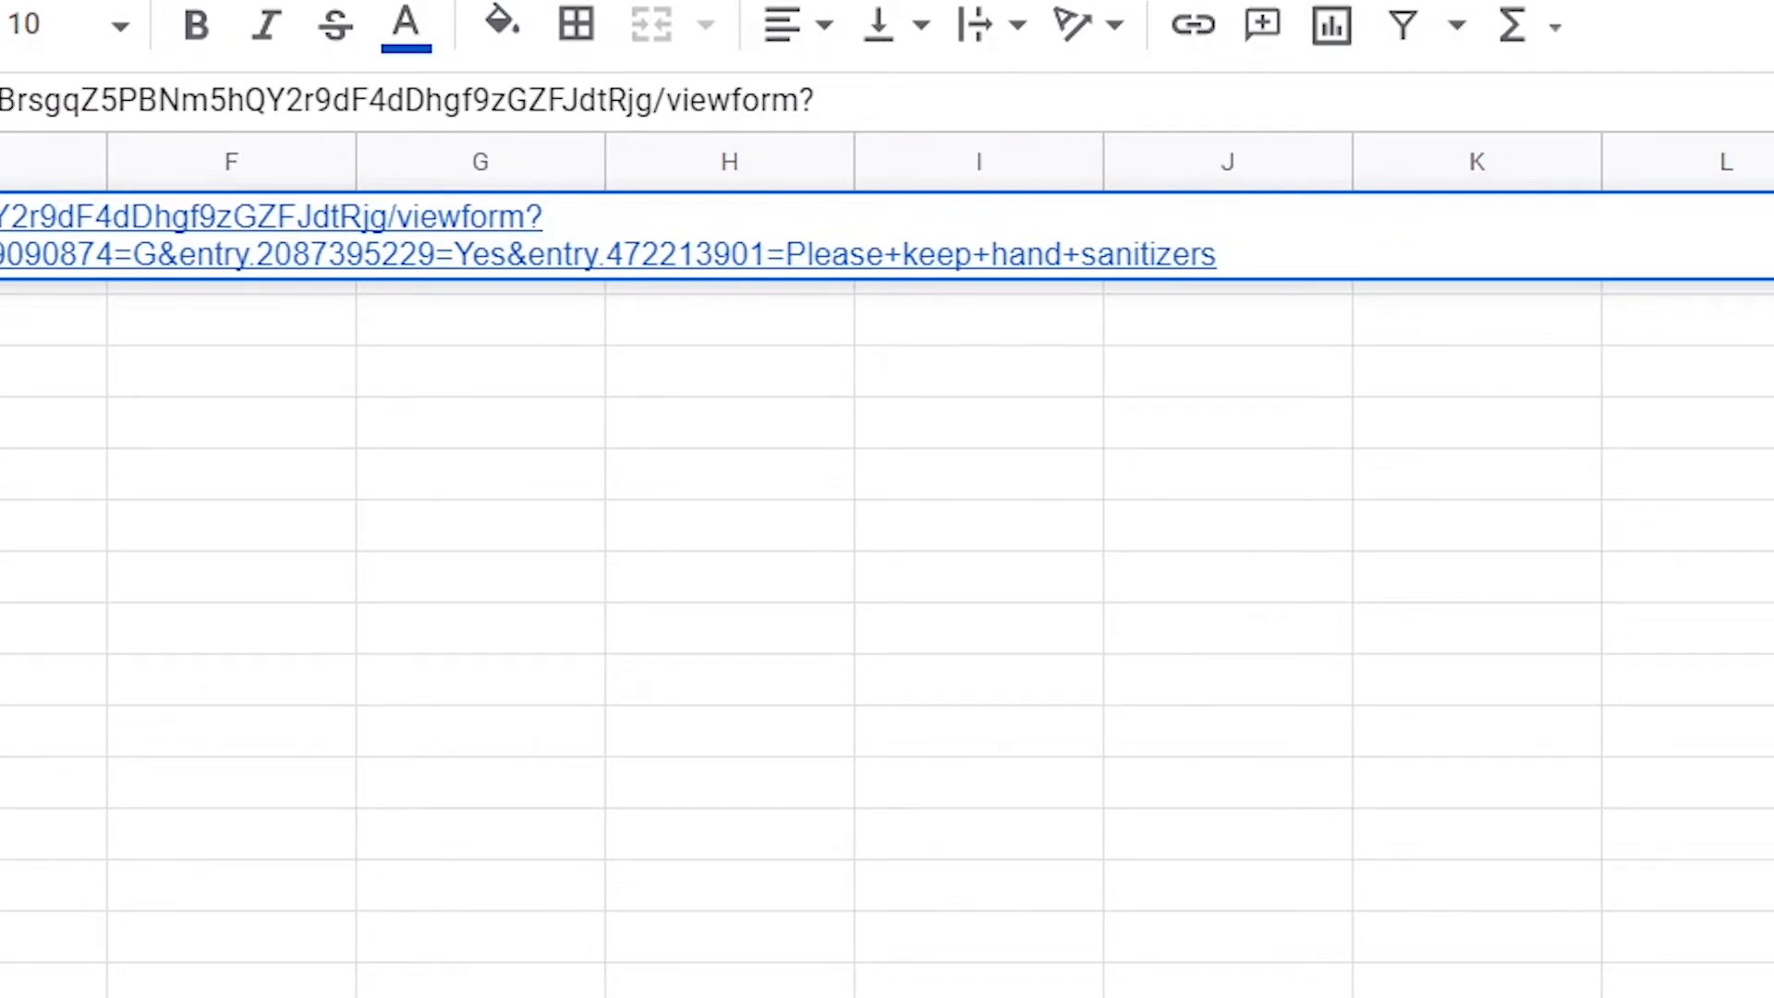
pyautogui.click(2, 996)
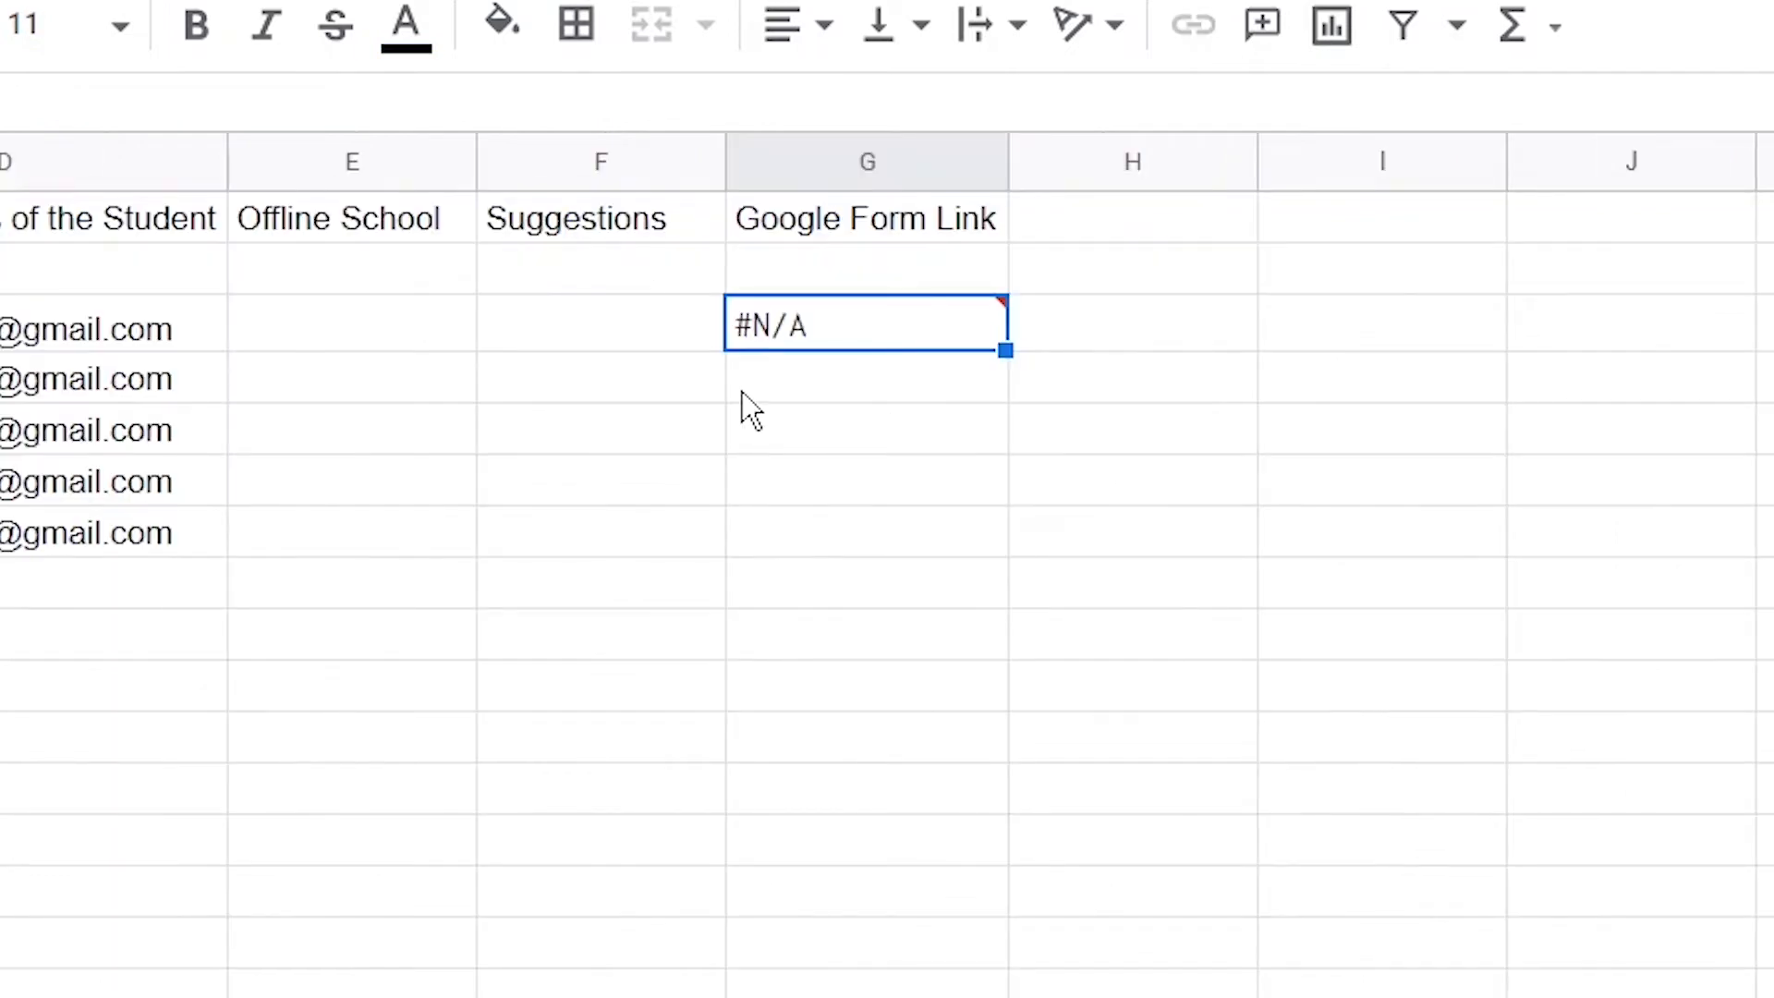
# Step: Complete the G3 formula as =SUBSTITUTE(Sheet3!$A$1,"DummyName",A3) to put the student's name into the link
pyautogui.doubleClick(810, 340)
pyautogui.press('Left')
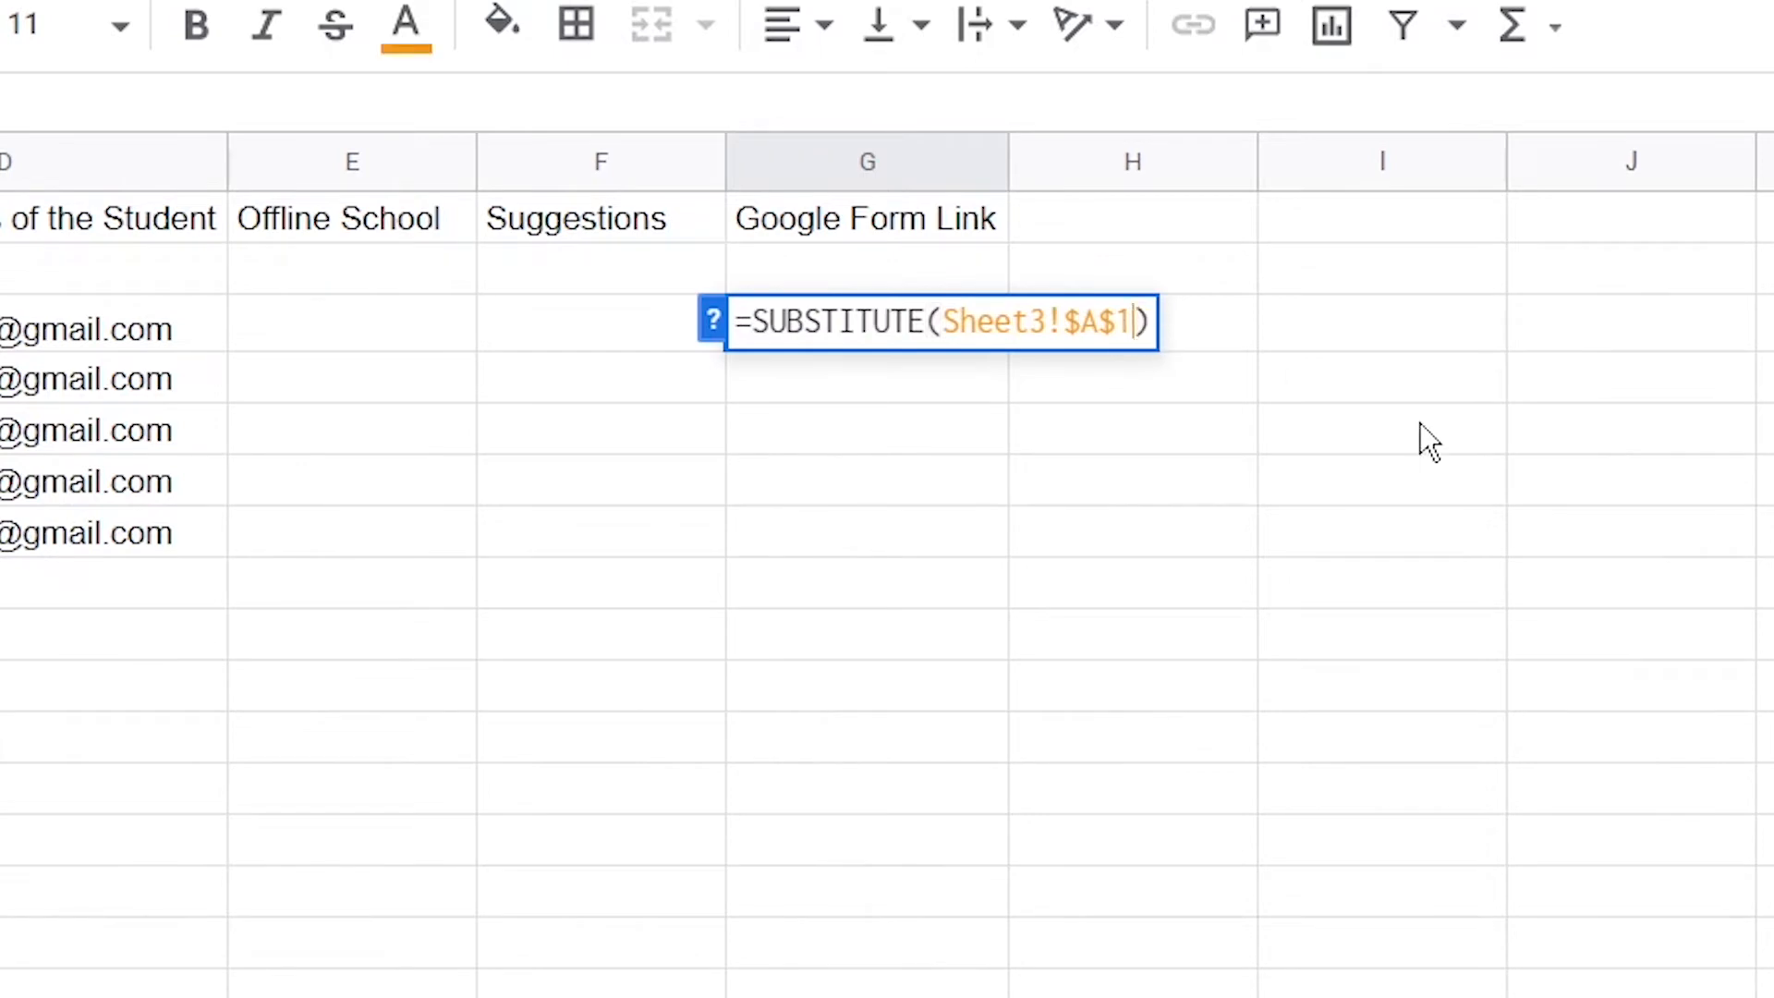
pyautogui.write(',')
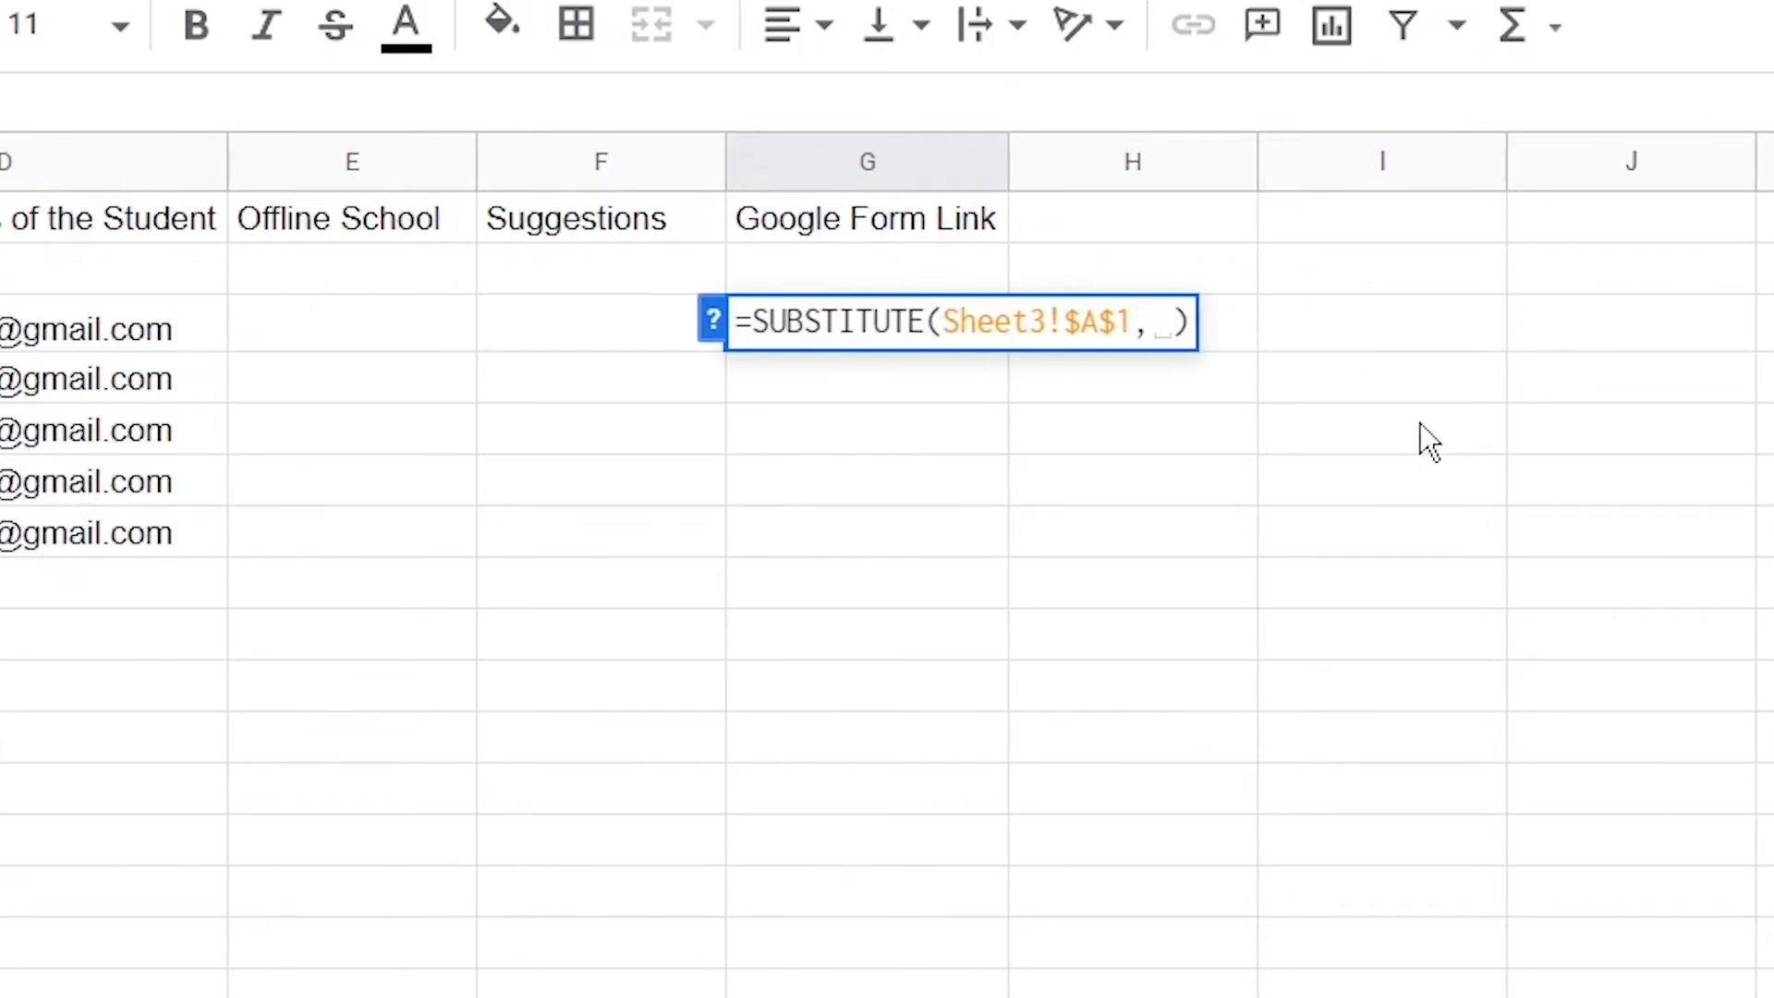
pyautogui.write('""')
pyautogui.press('Left')
pyautogui.write('DummyName')
pyautogui.press('Right')
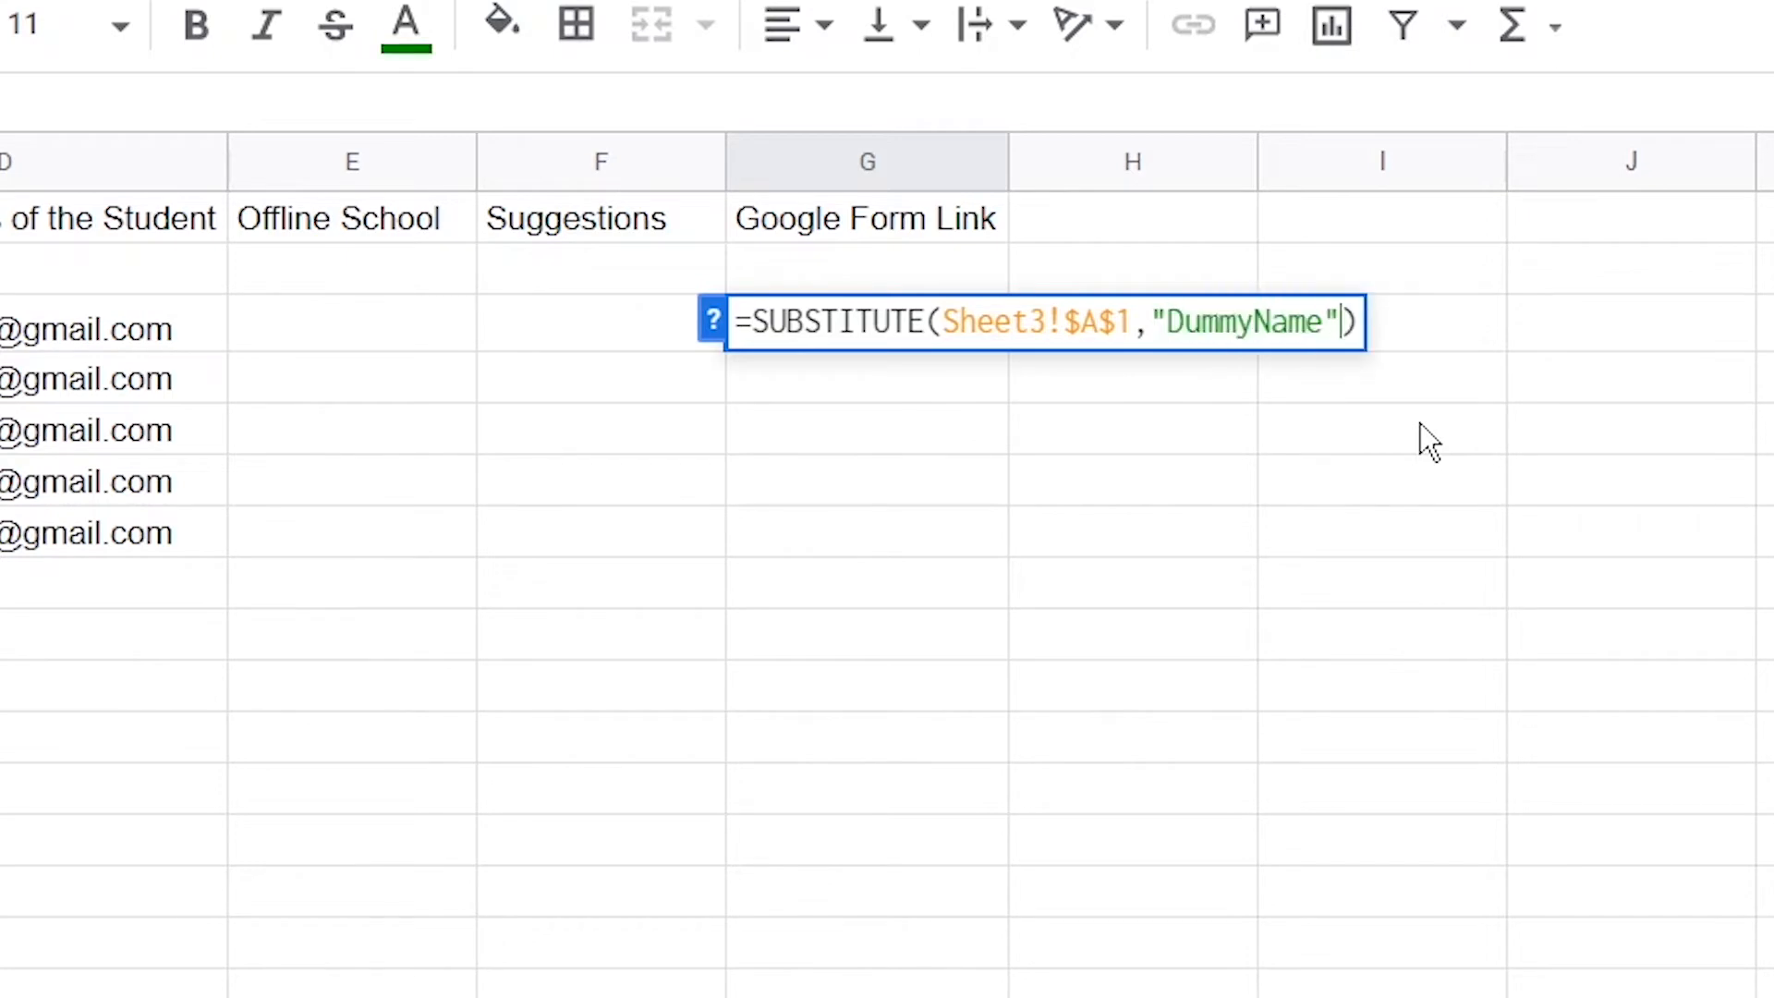
pyautogui.write(',')
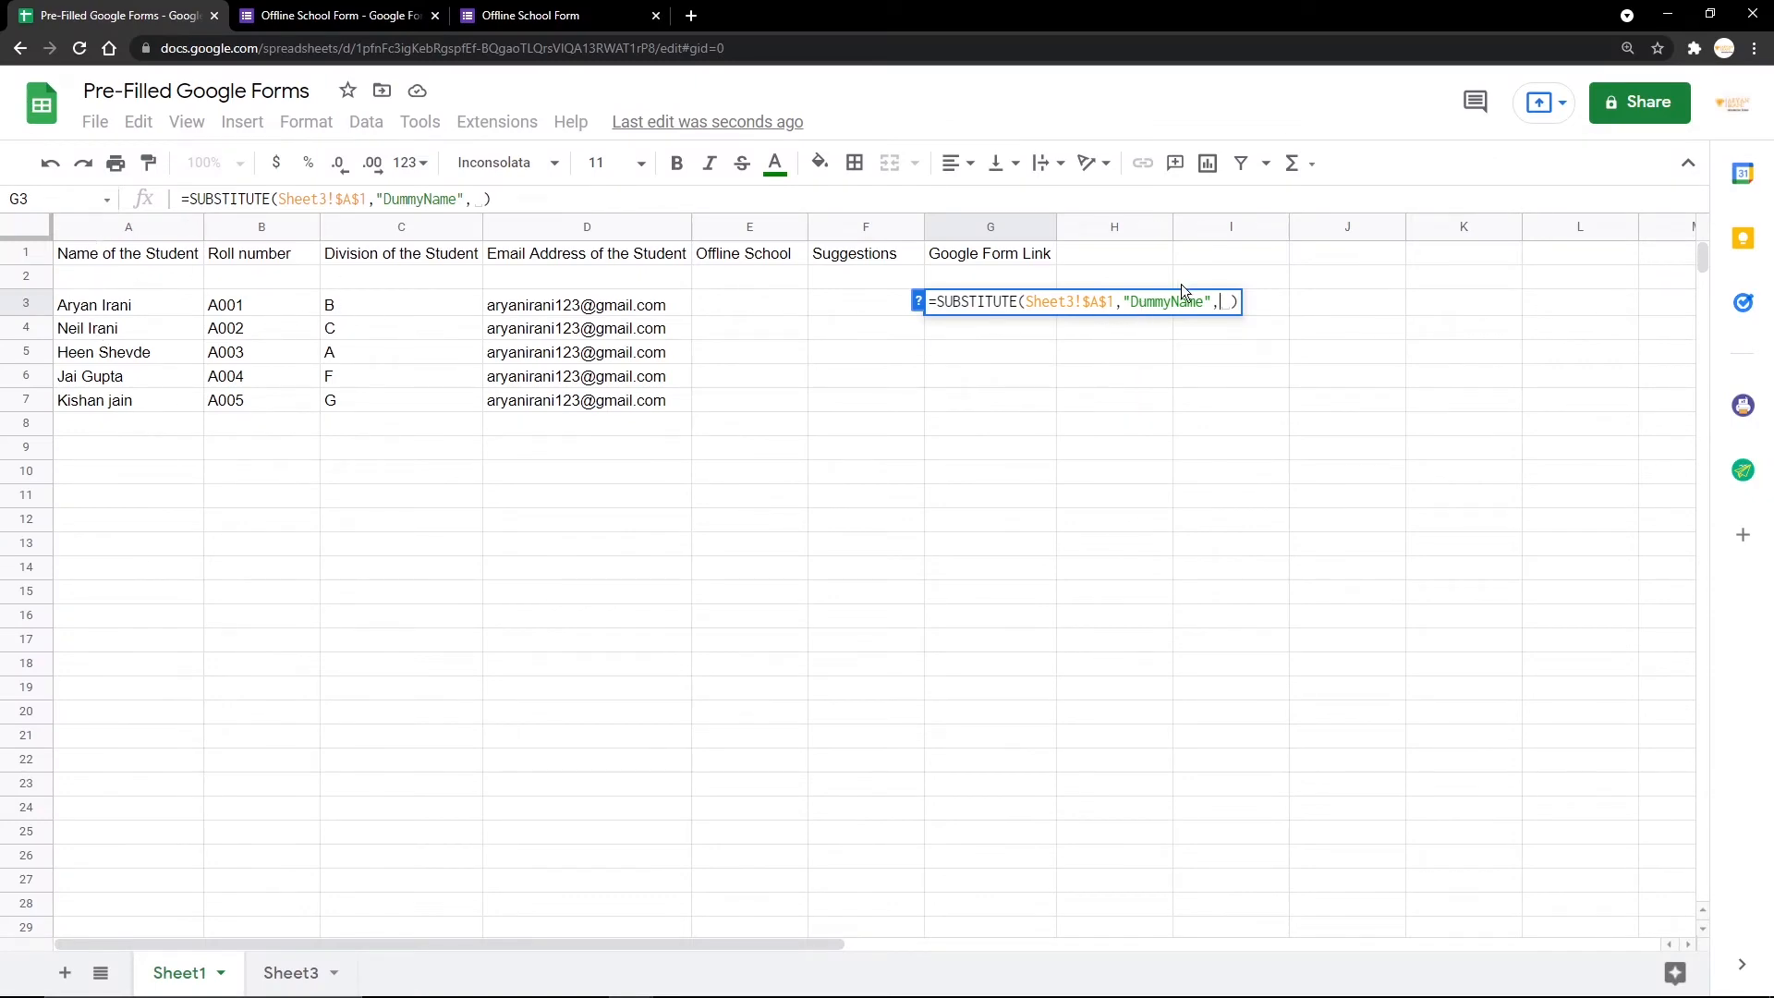
pyautogui.write('A3')
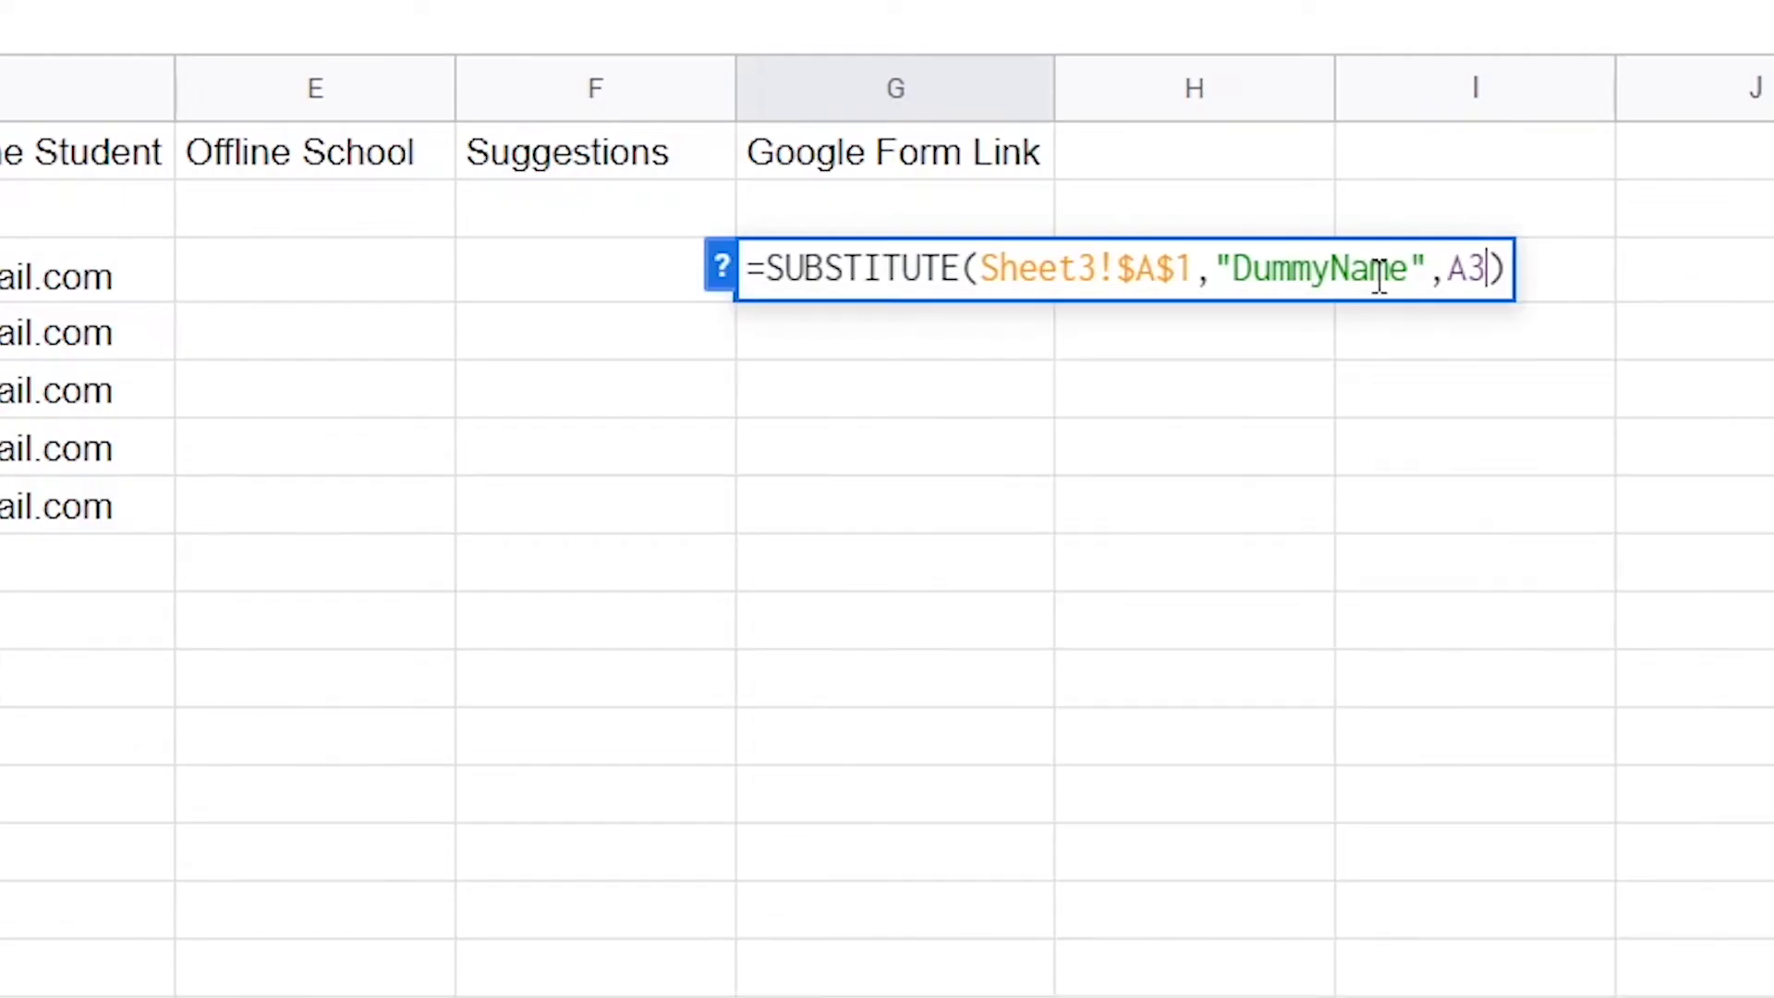
pyautogui.press('Return')
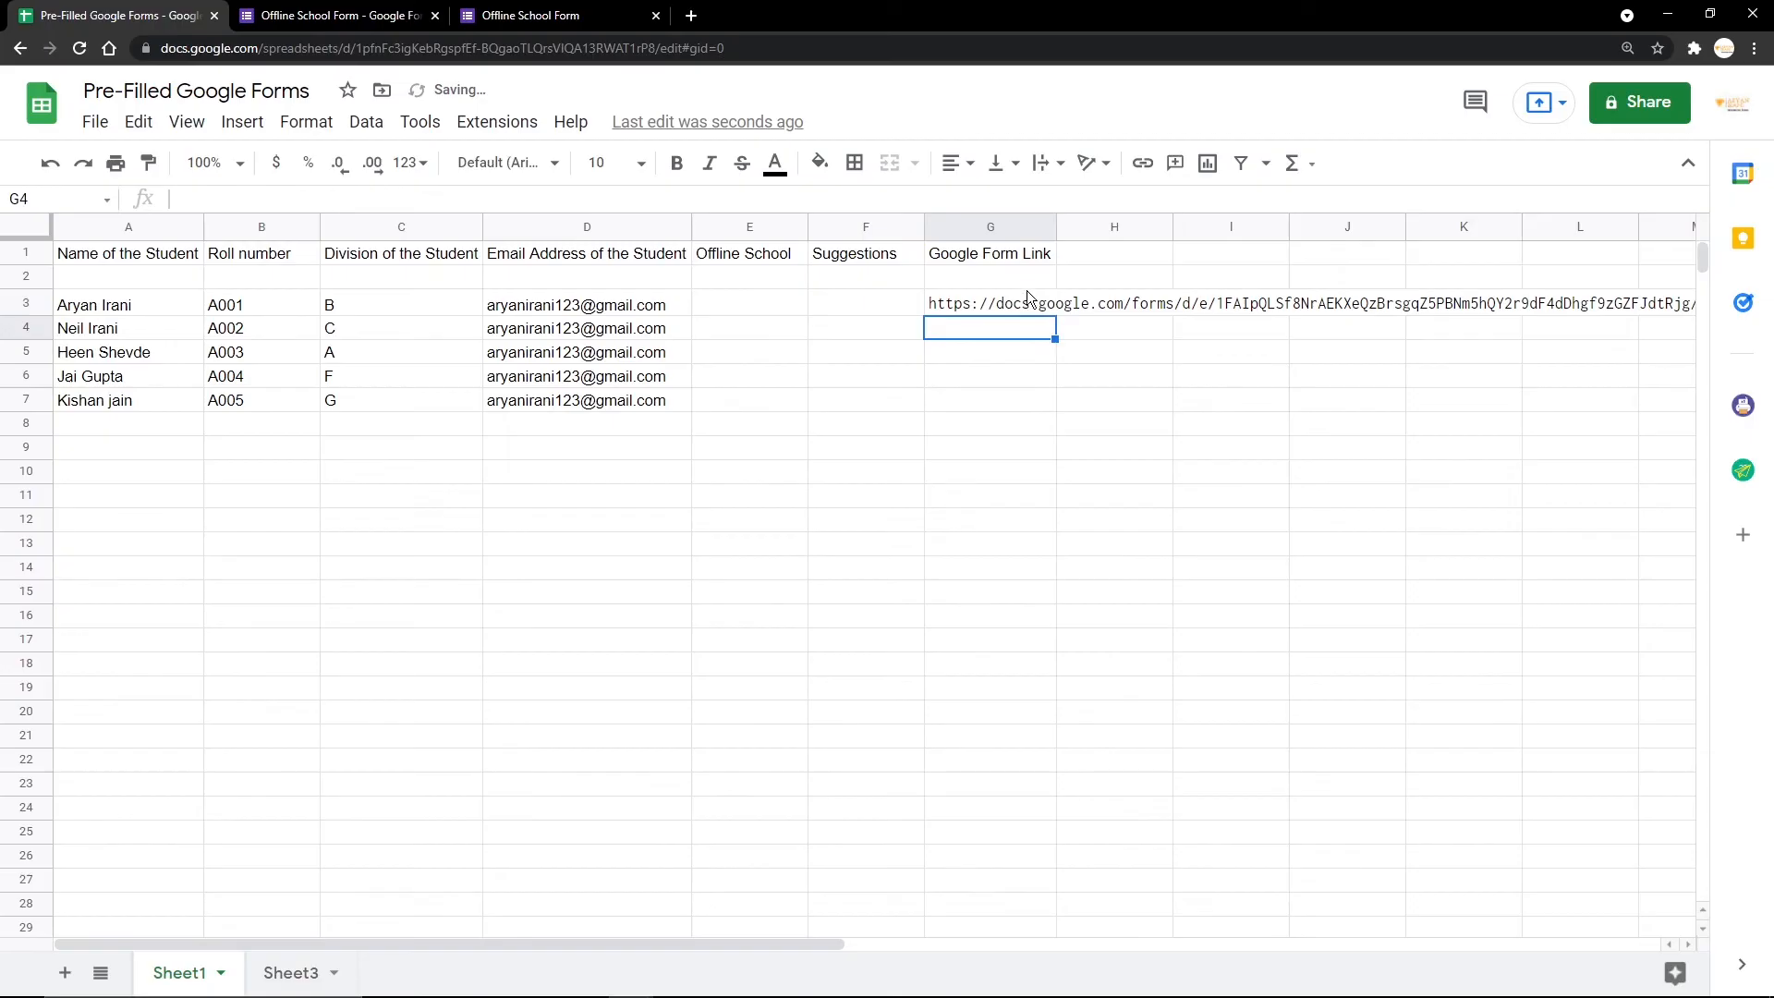
# Step: Copy the generated link from G3, open it in a new browser tab, and continue with the current form draft
pyautogui.click(981, 249)
pyautogui.hotkey('ctrl', 'c')
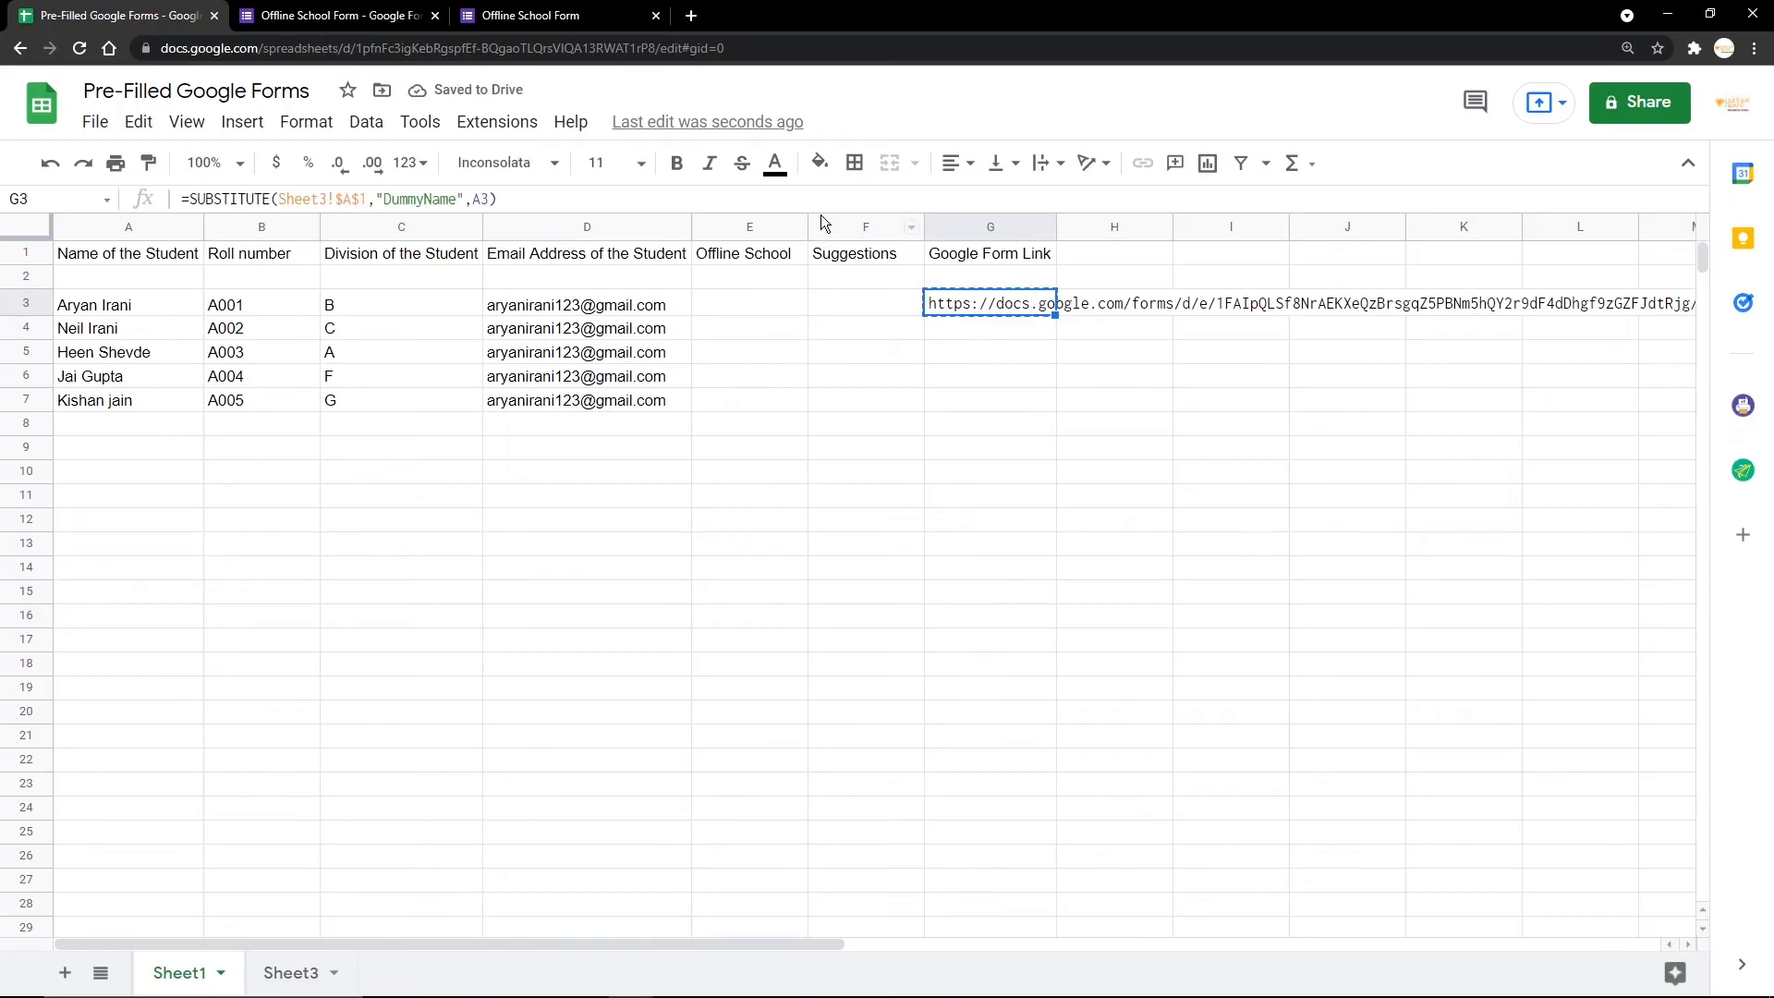
pyautogui.hotkey('ctrl', 't')
pyautogui.hotkey('ctrl', 'v')
pyautogui.press('Return')
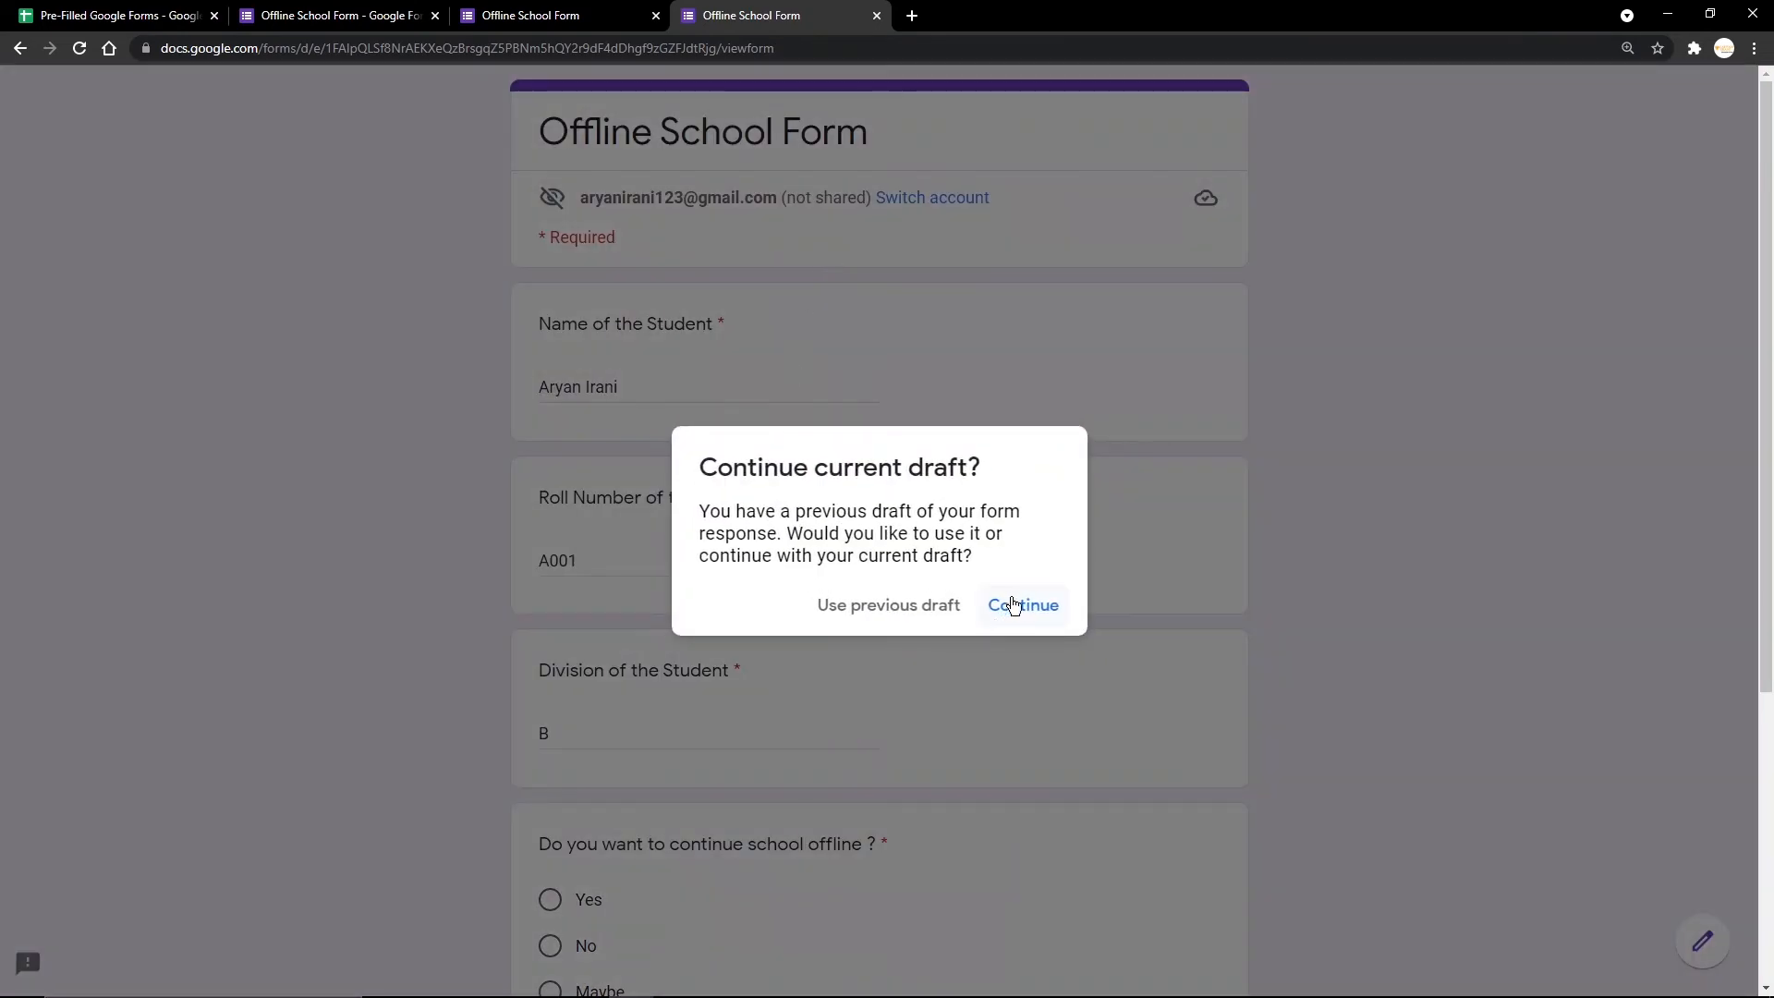
pyautogui.click(1014, 606)
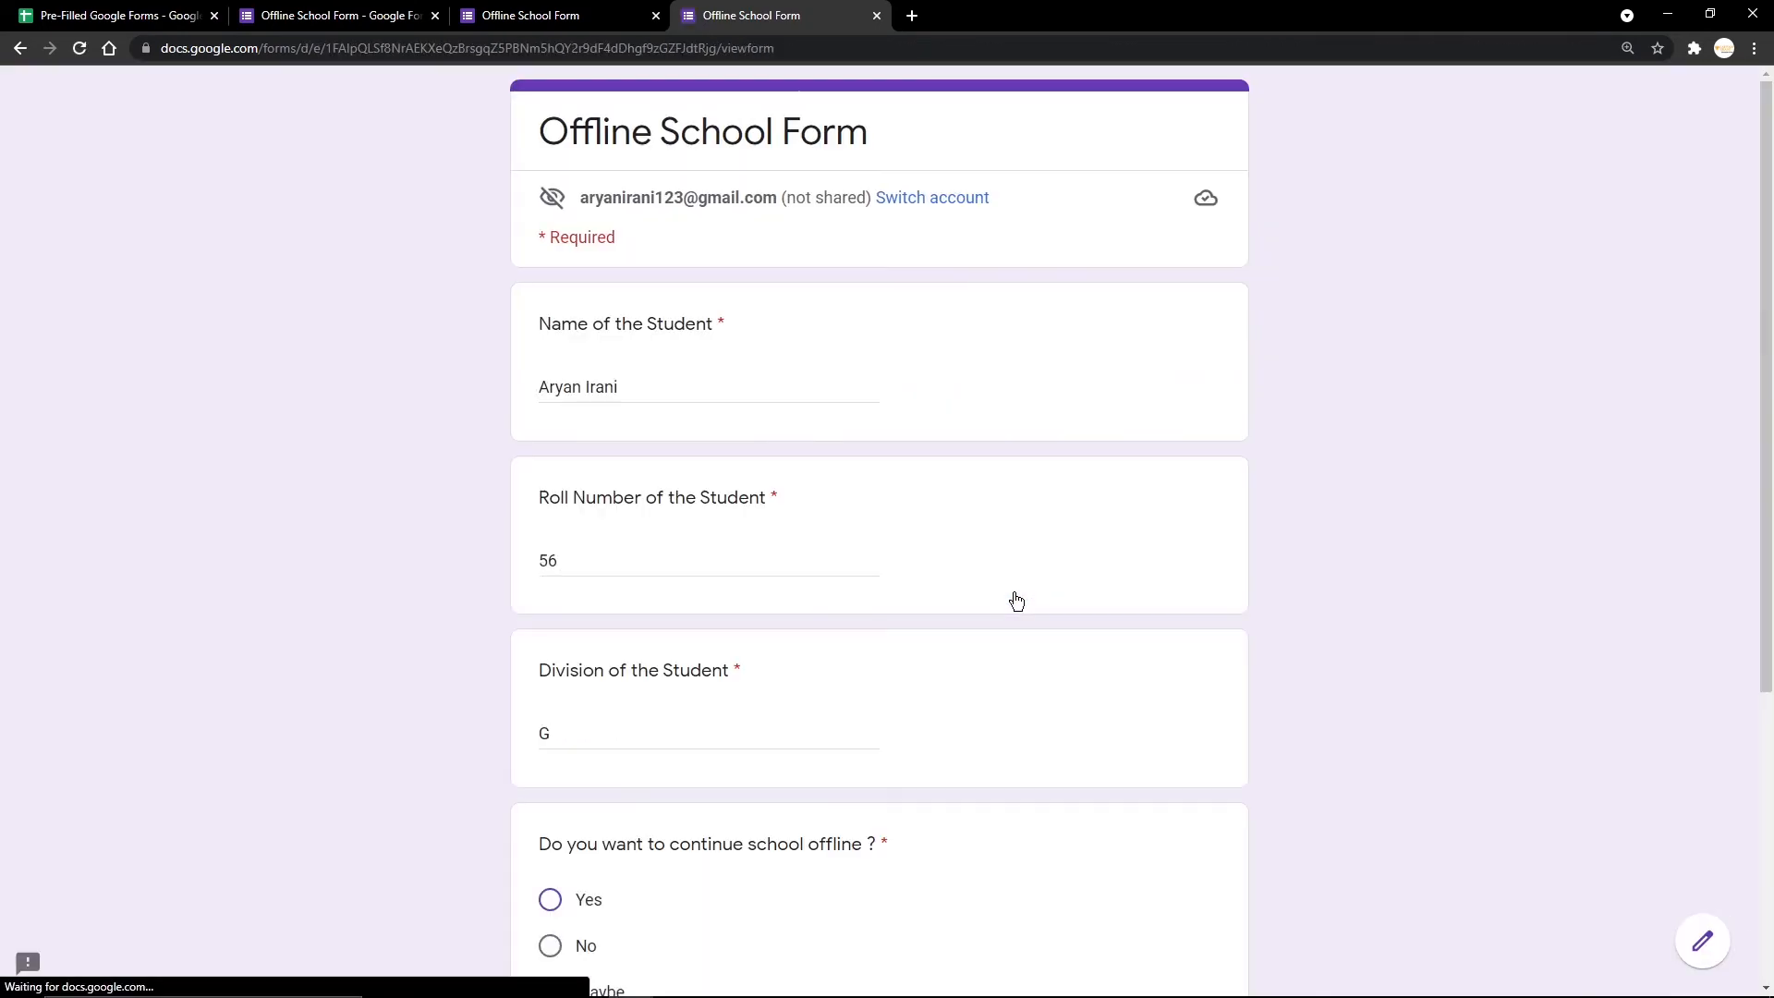
# Step: Return to the Pre-Filled Google Forms spreadsheet and review the full pre-filled link in cell A1 of Sheet3
pyautogui.click(329, 15)
pyautogui.click(148, 14)
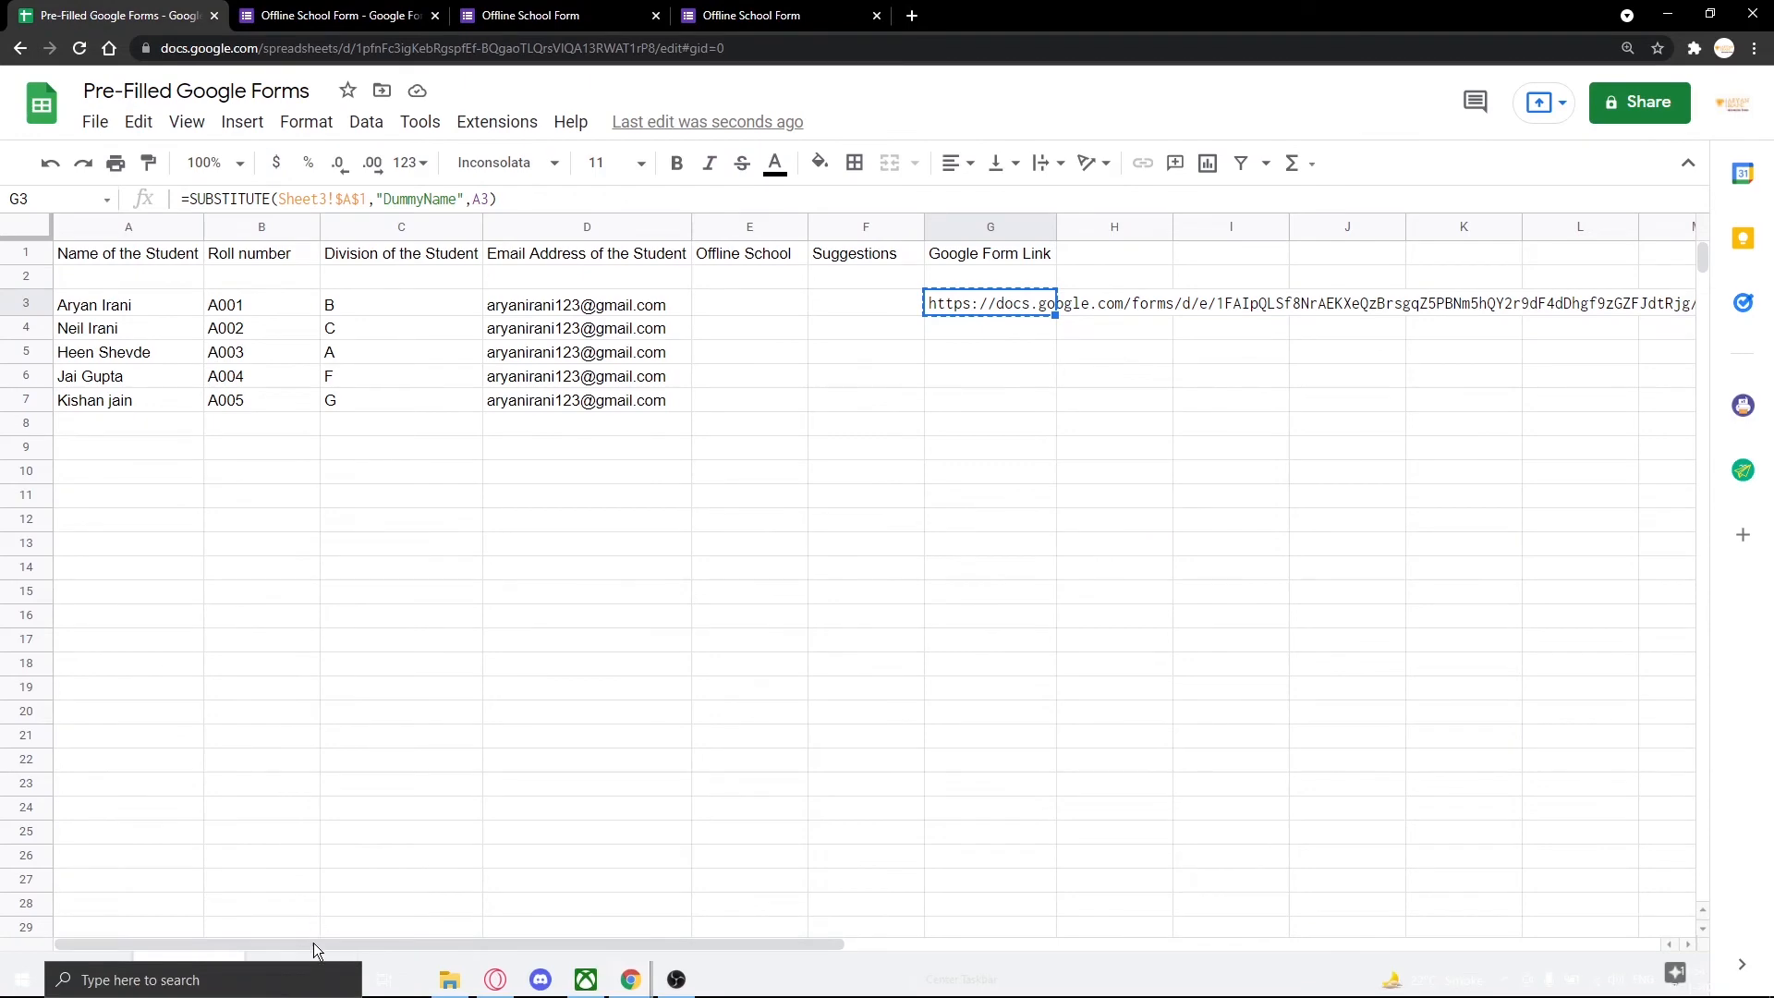
pyautogui.click(291, 973)
pyautogui.doubleClick(153, 266)
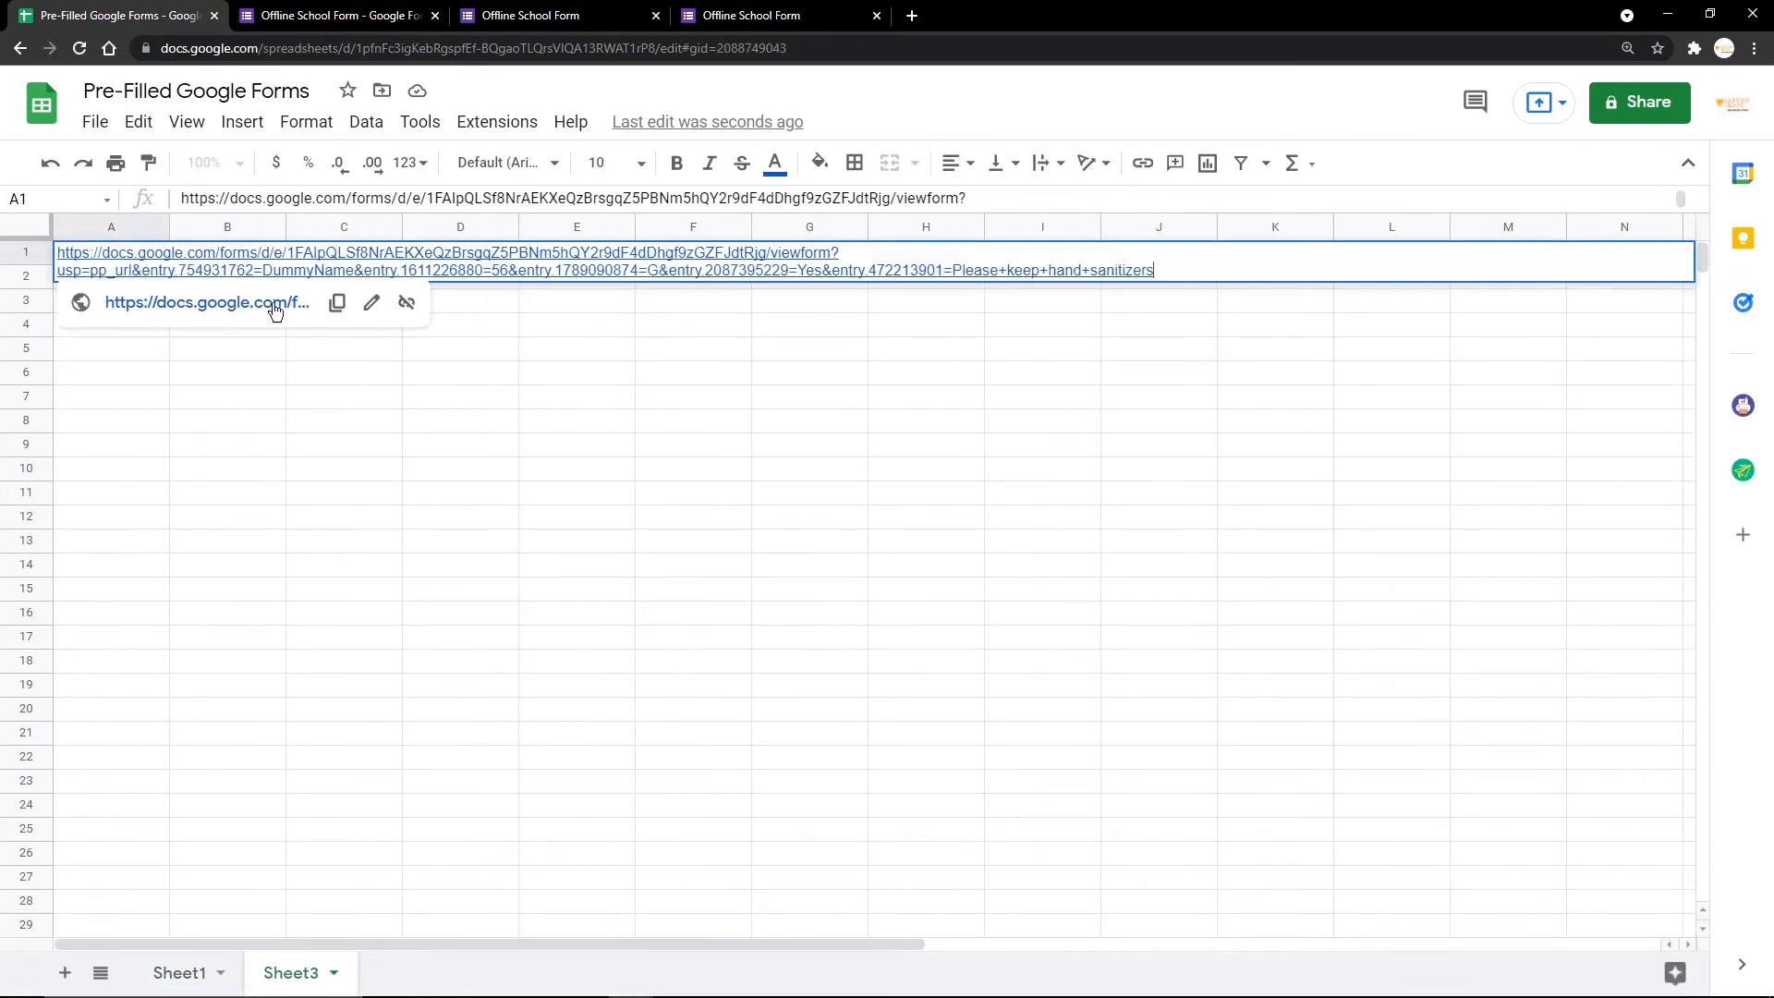
pyautogui.click(189, 970)
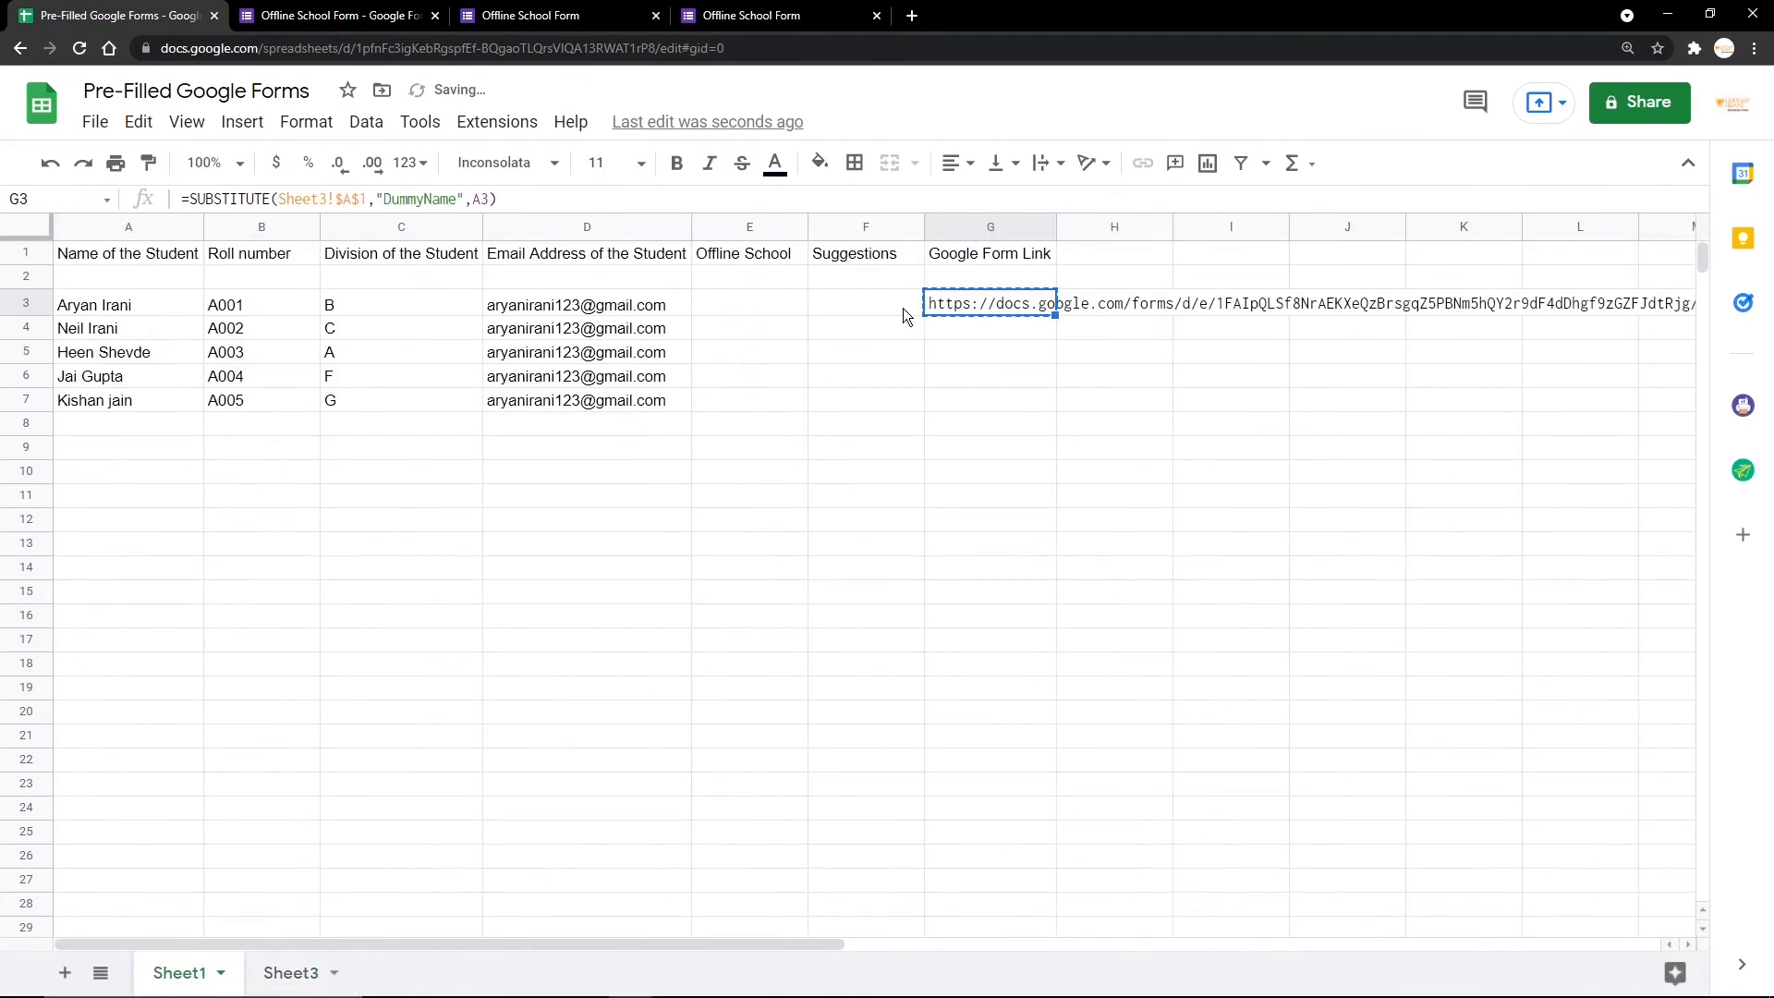
pyautogui.doubleClick(962, 305)
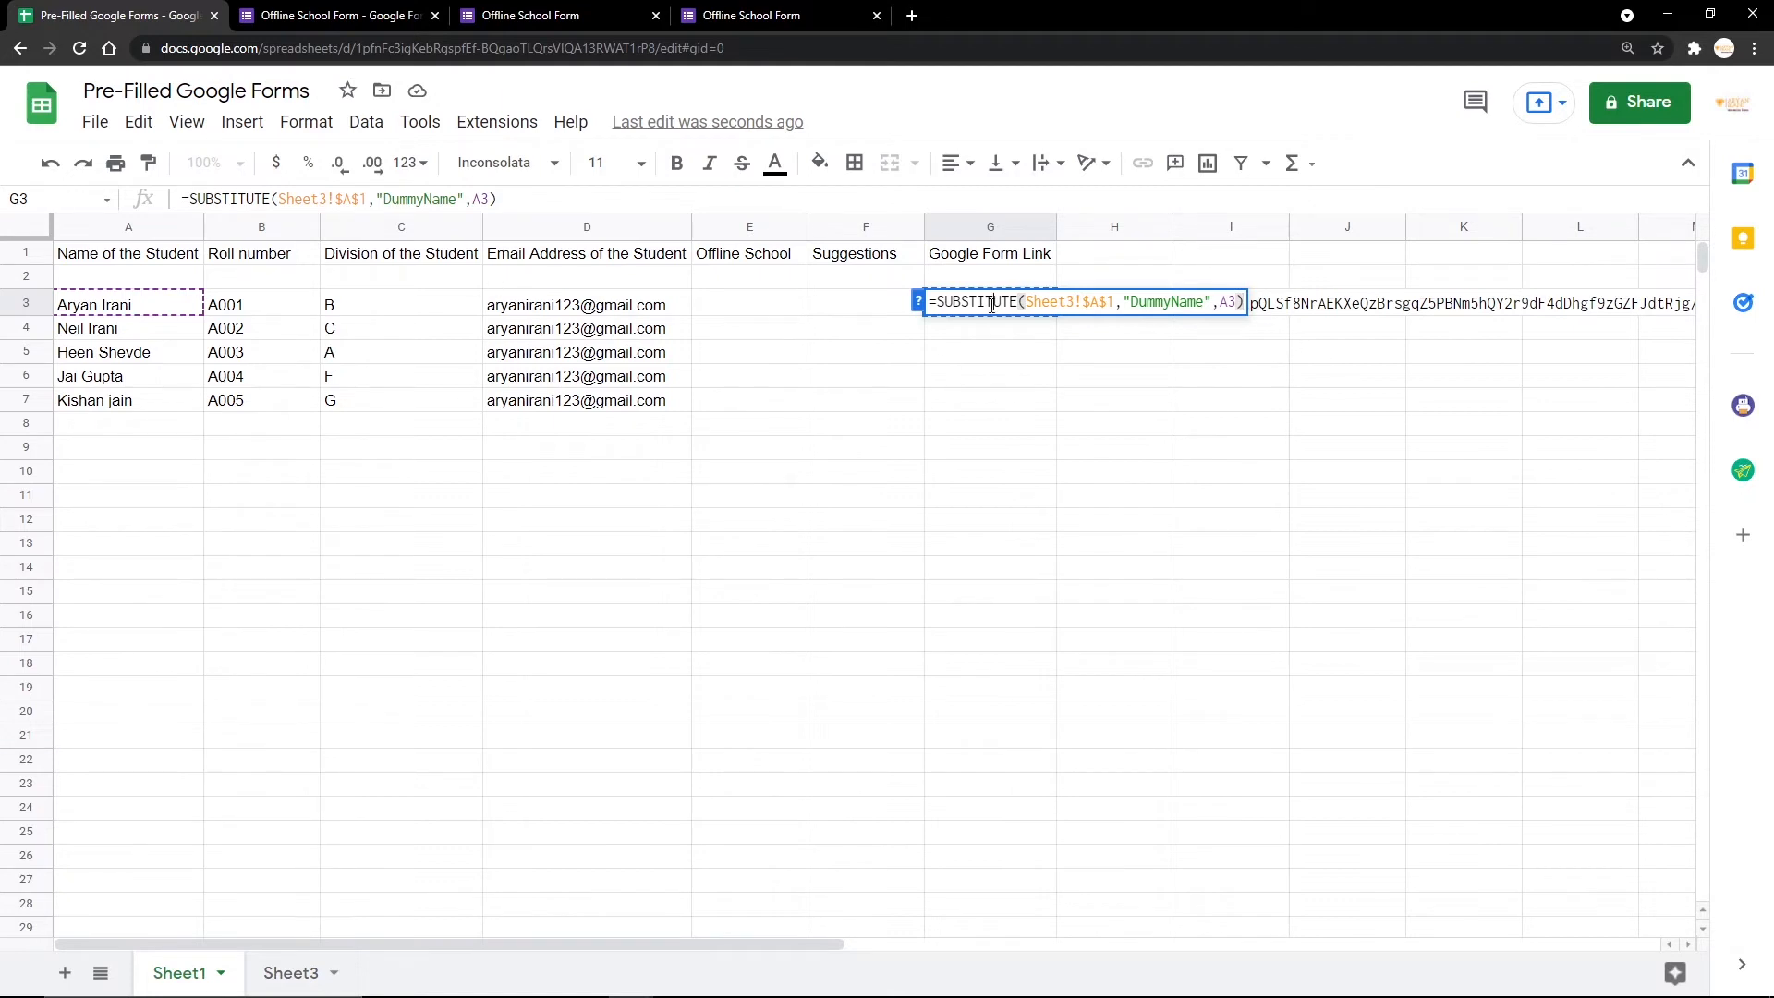
pyautogui.doubleClick(961, 302)
pyautogui.press('Left')
pyautogui.hotkey('ctrl', 'v')
pyautogui.write('(')
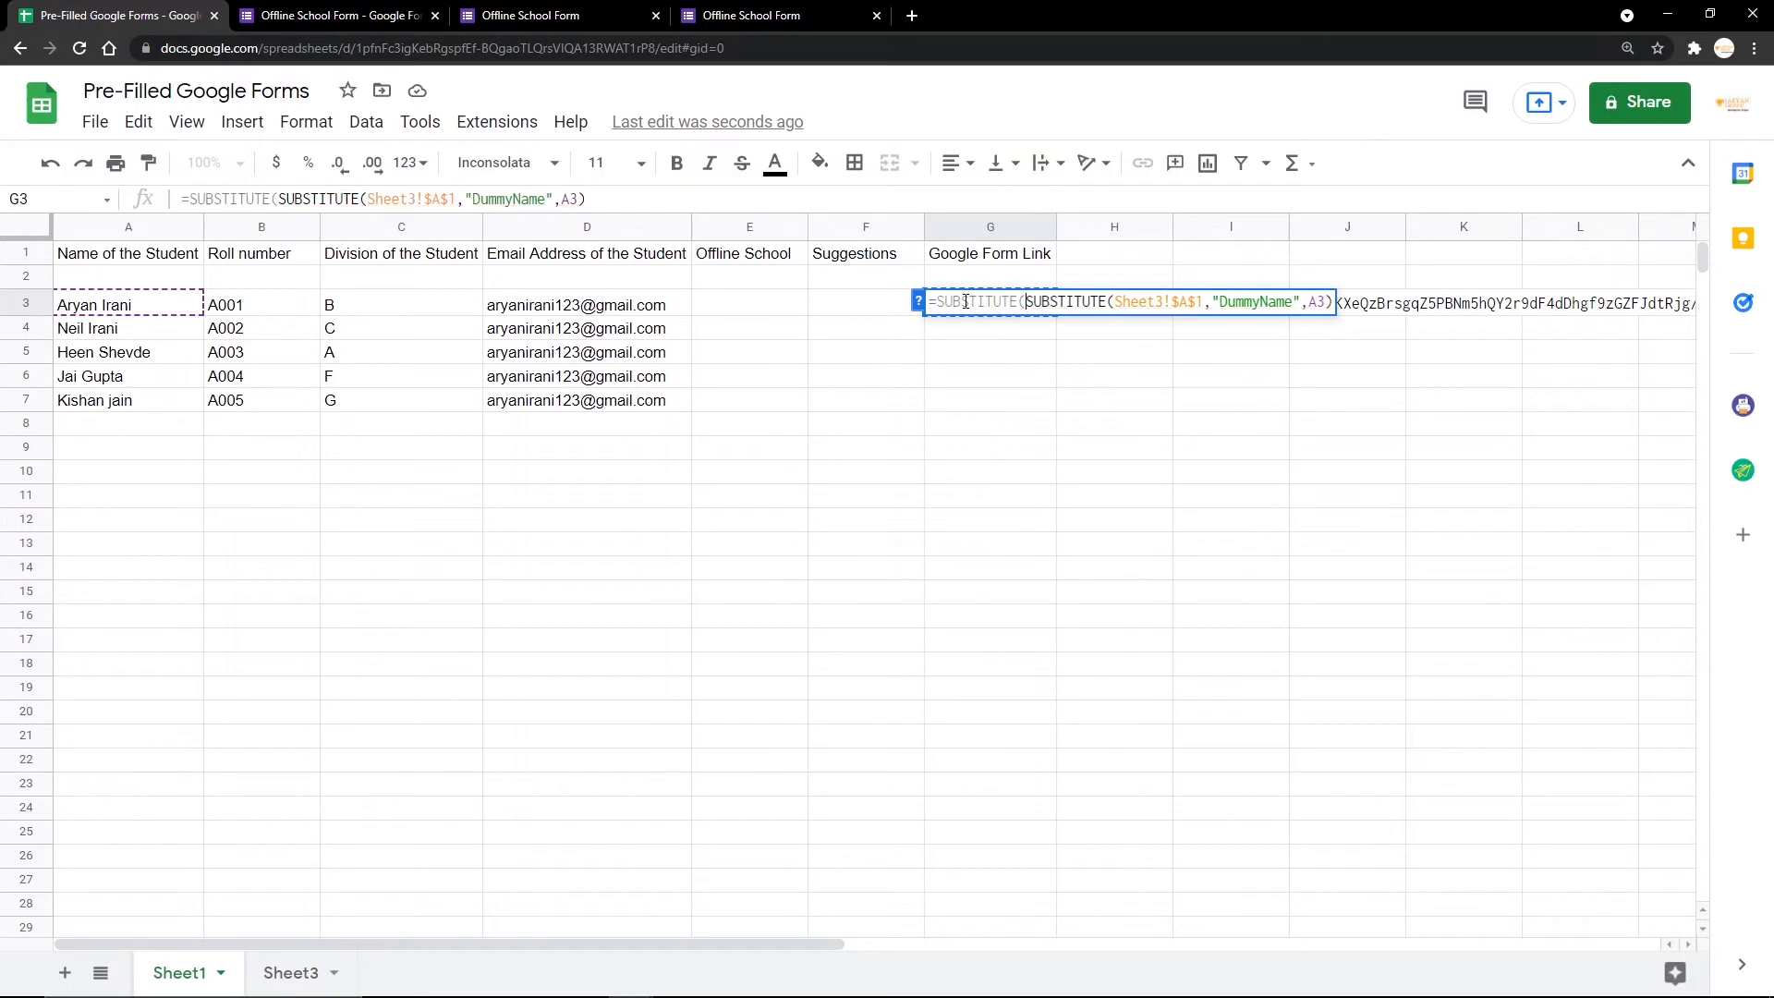
pyautogui.write(',')
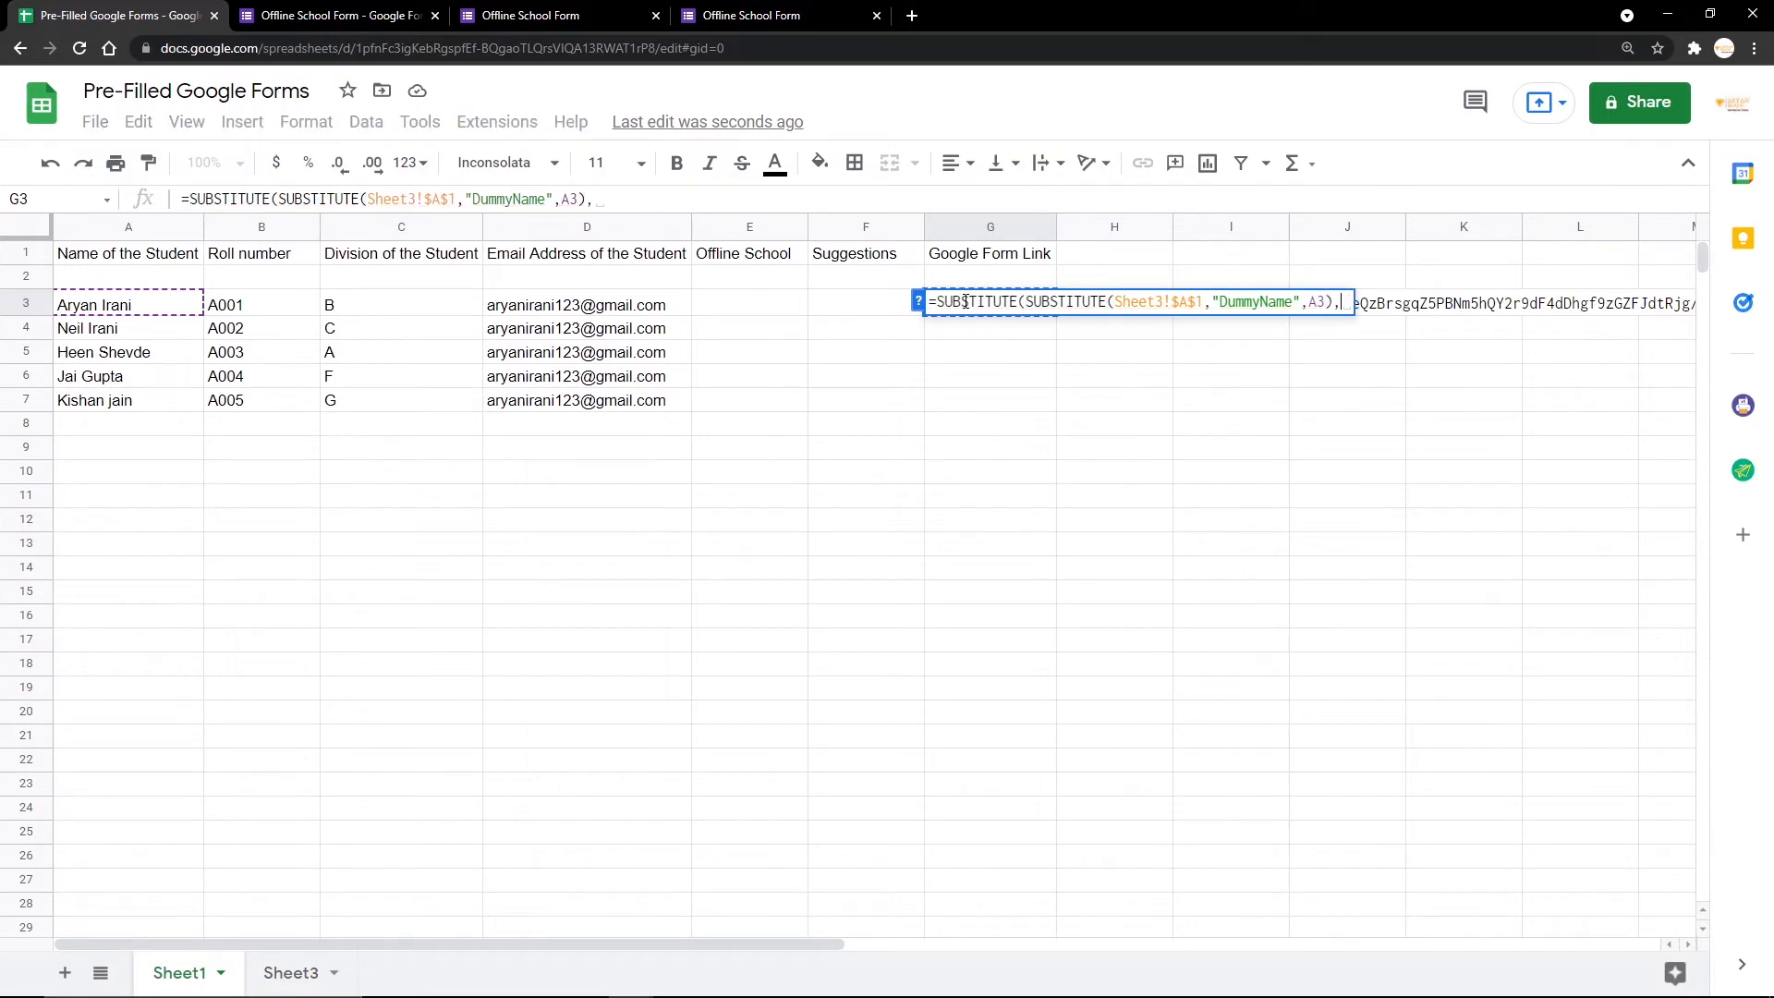
# Step: Check the dummy roll number in the pre-filled link in cell A1 of Sheet3
pyautogui.click(291, 972)
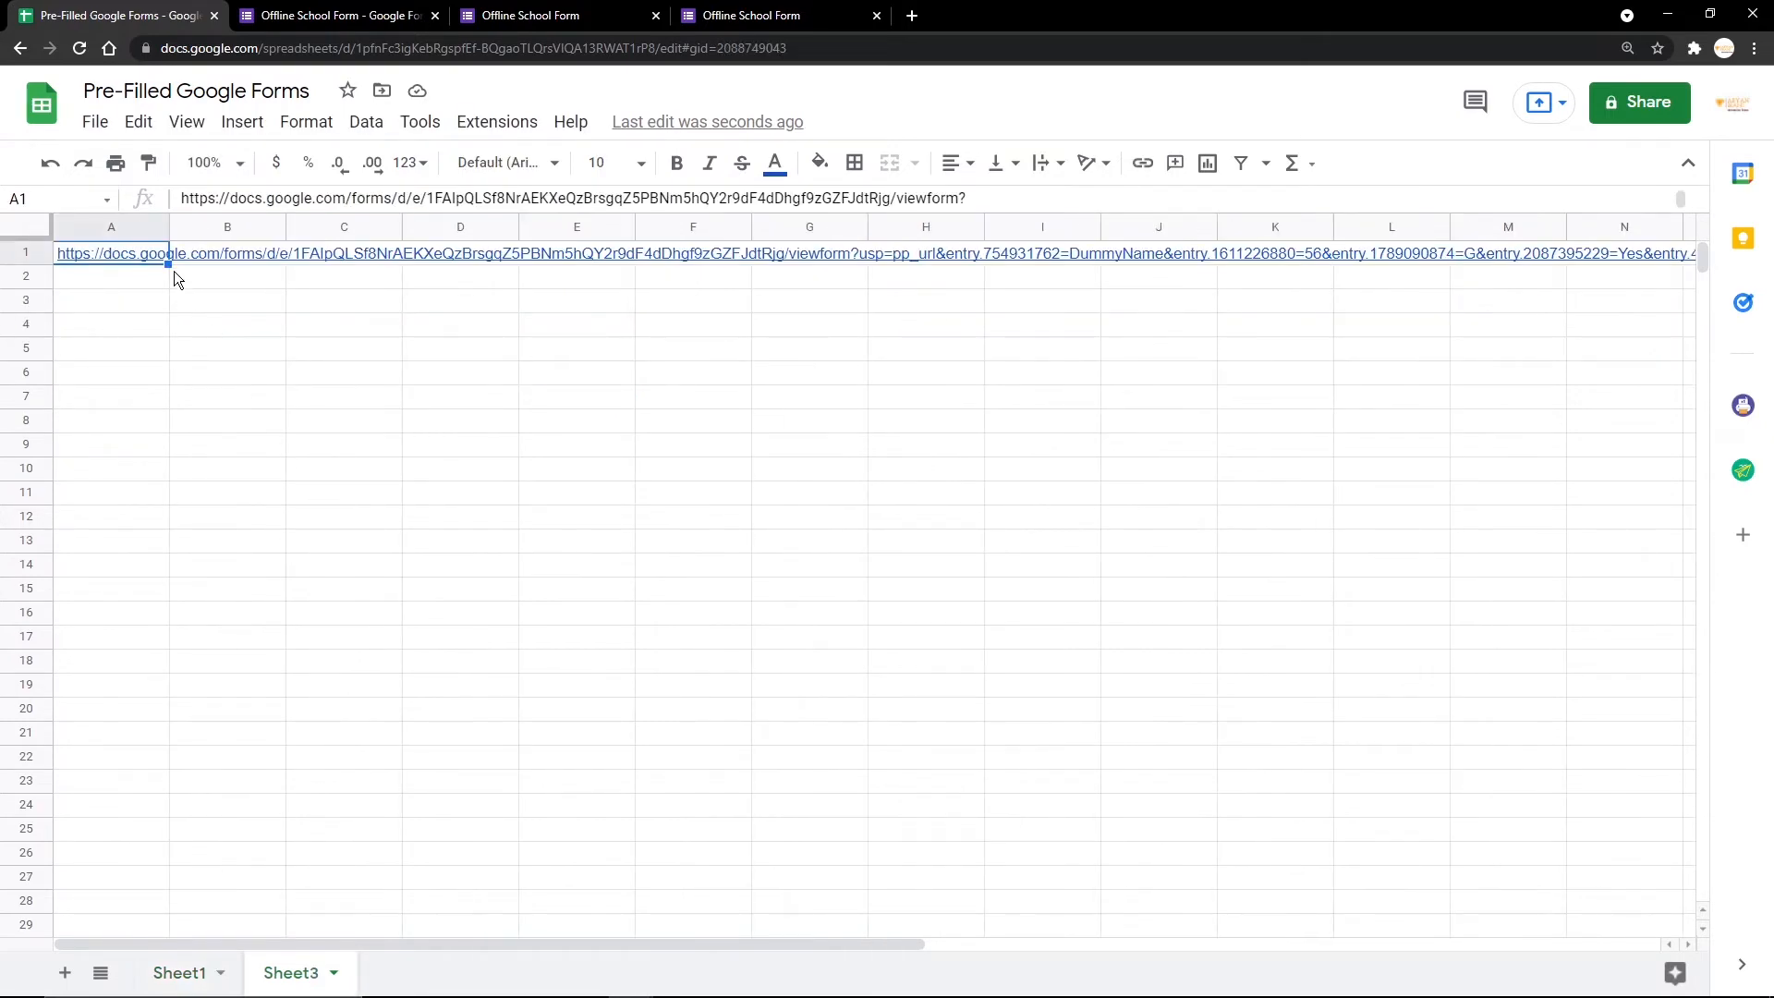
pyautogui.press('Return')
pyautogui.moveTo(508, 270); pyautogui.dragTo(494, 269)
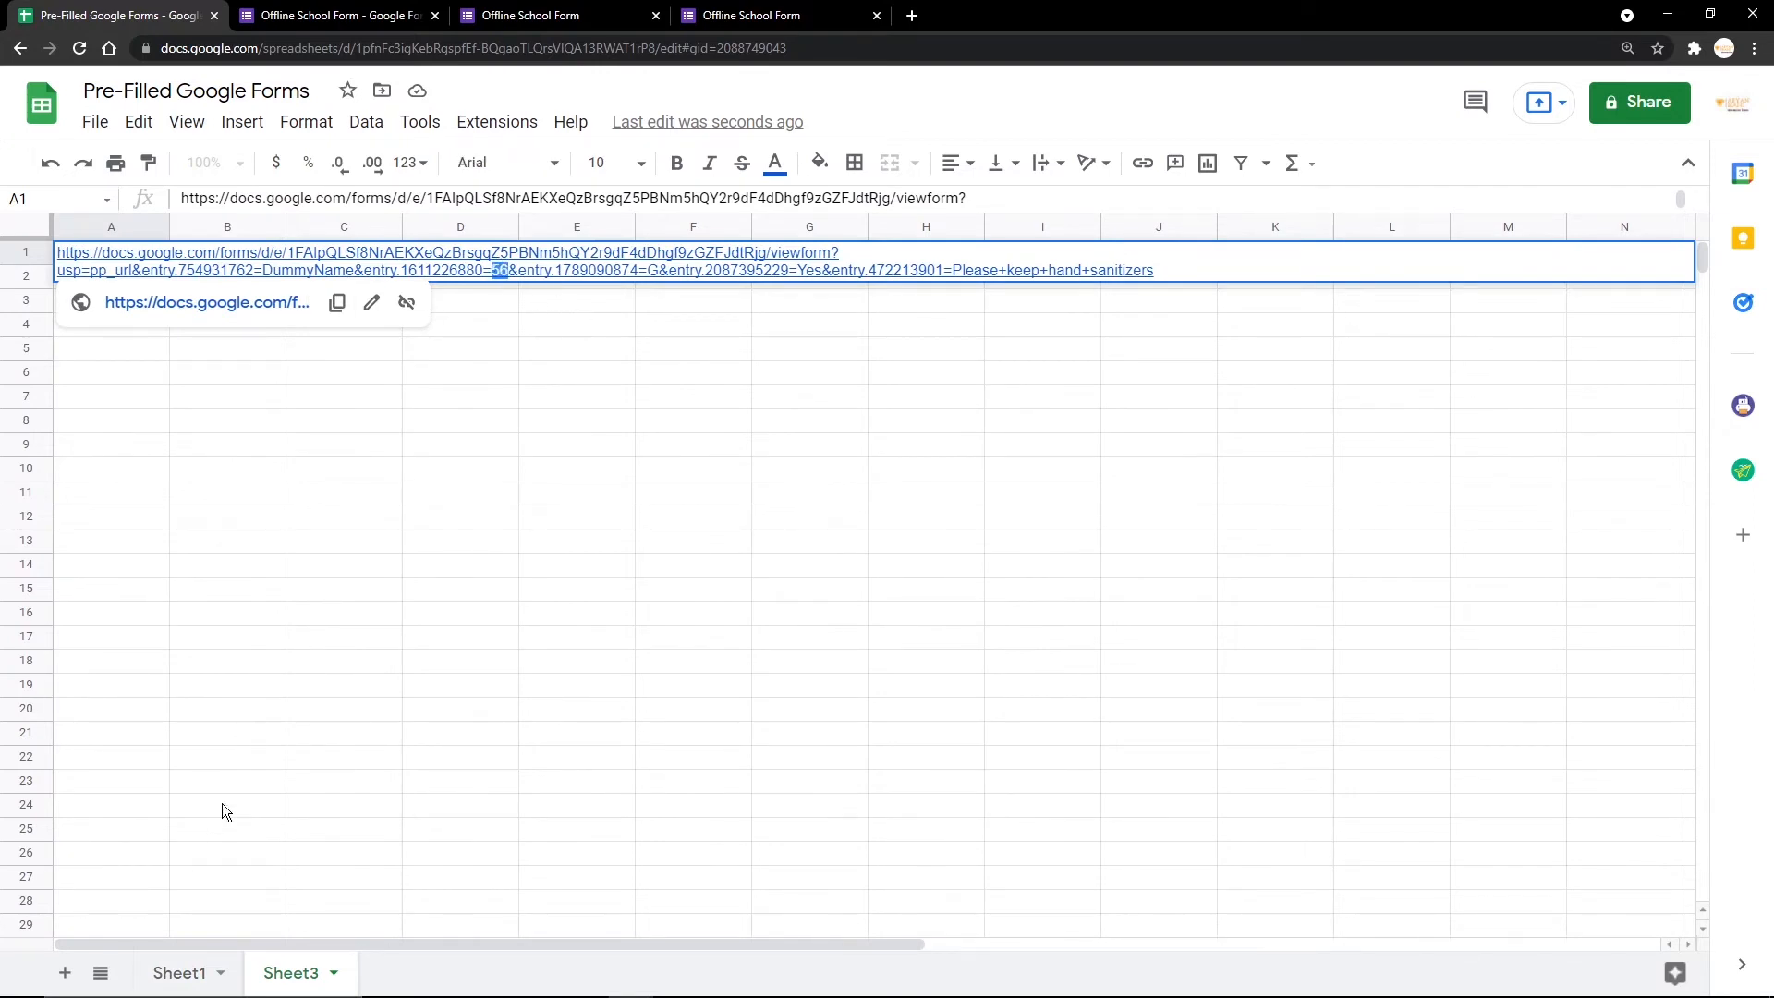
# Step: Return to Sheet1 and wrap the existing formula in cell G3 in an outer SUBSTITUTE function
pyautogui.click(185, 970)
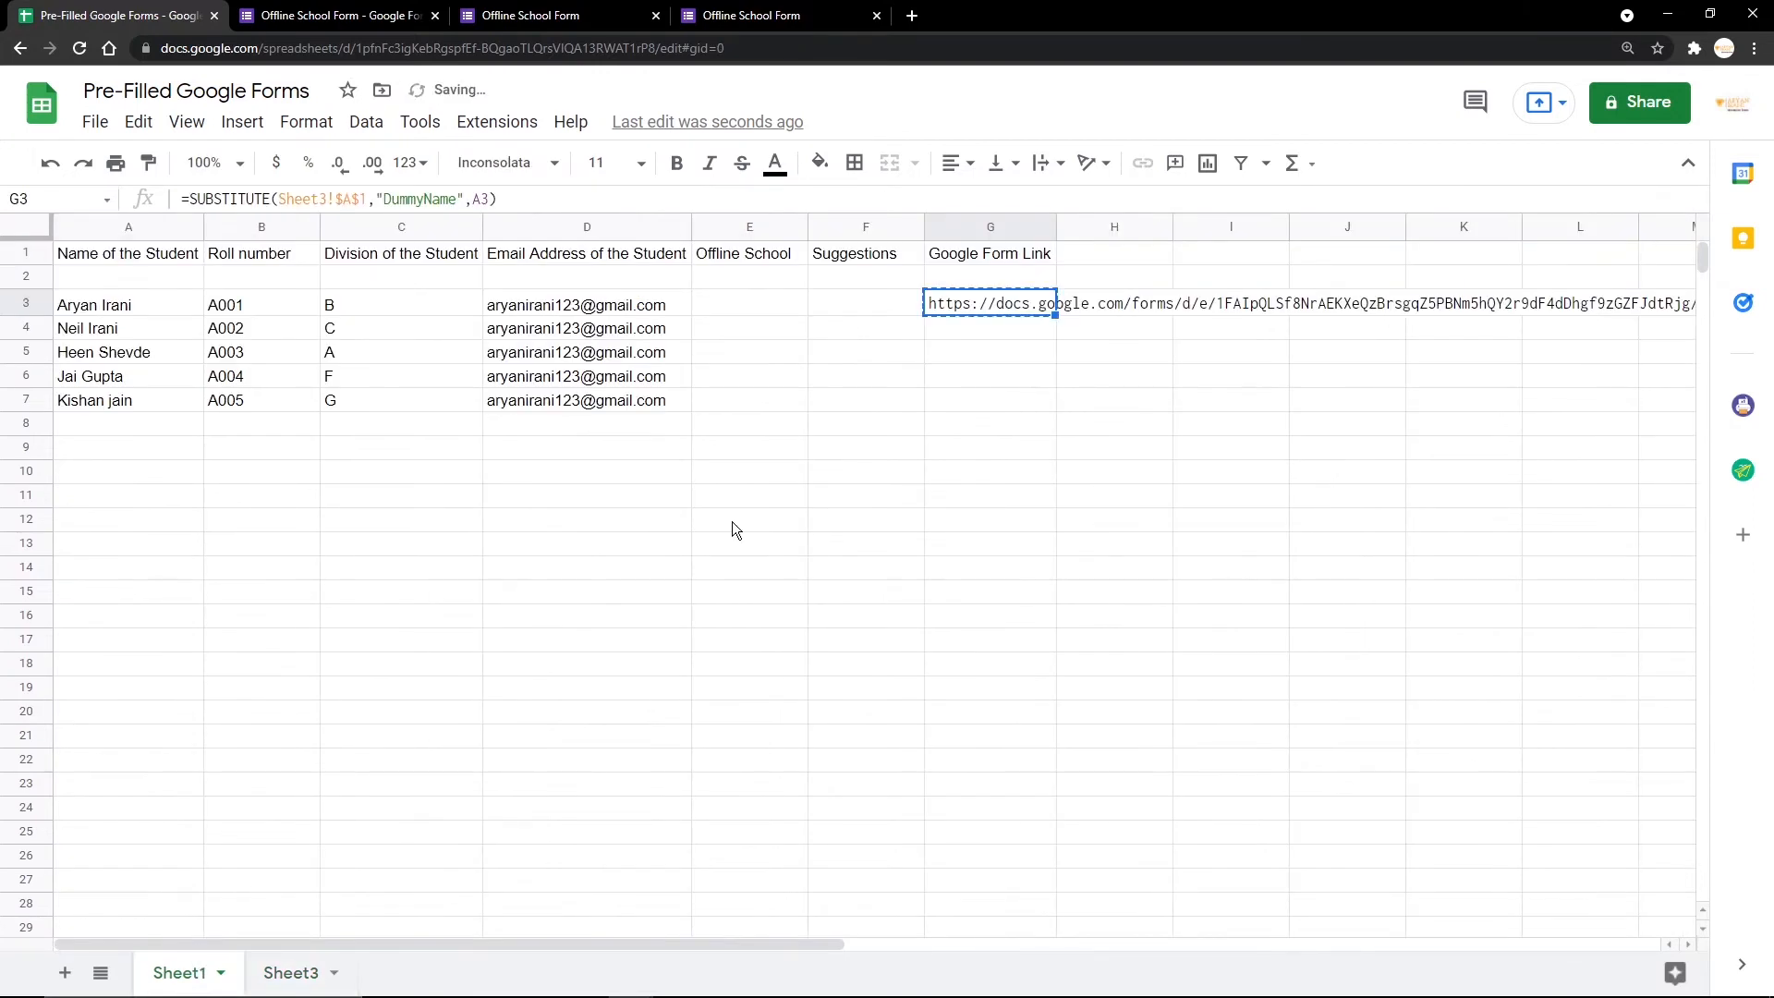
pyautogui.doubleClick(1044, 305)
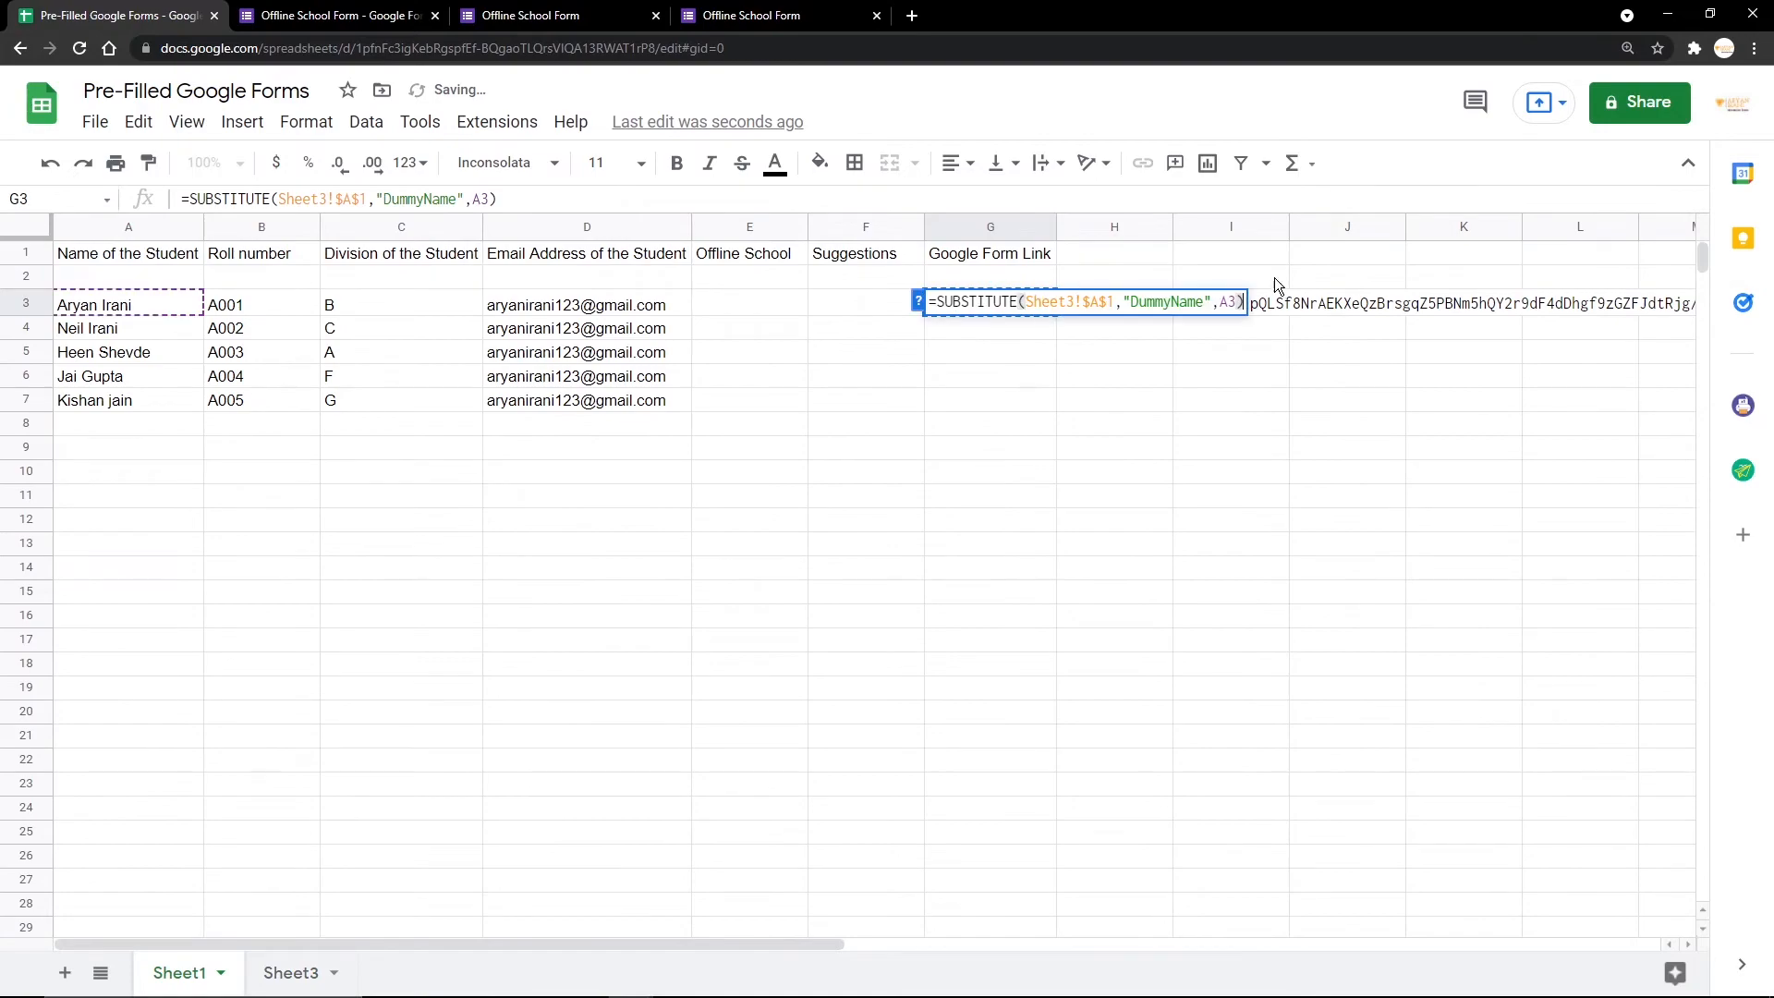
pyautogui.click(940, 303)
pyautogui.press('Left')
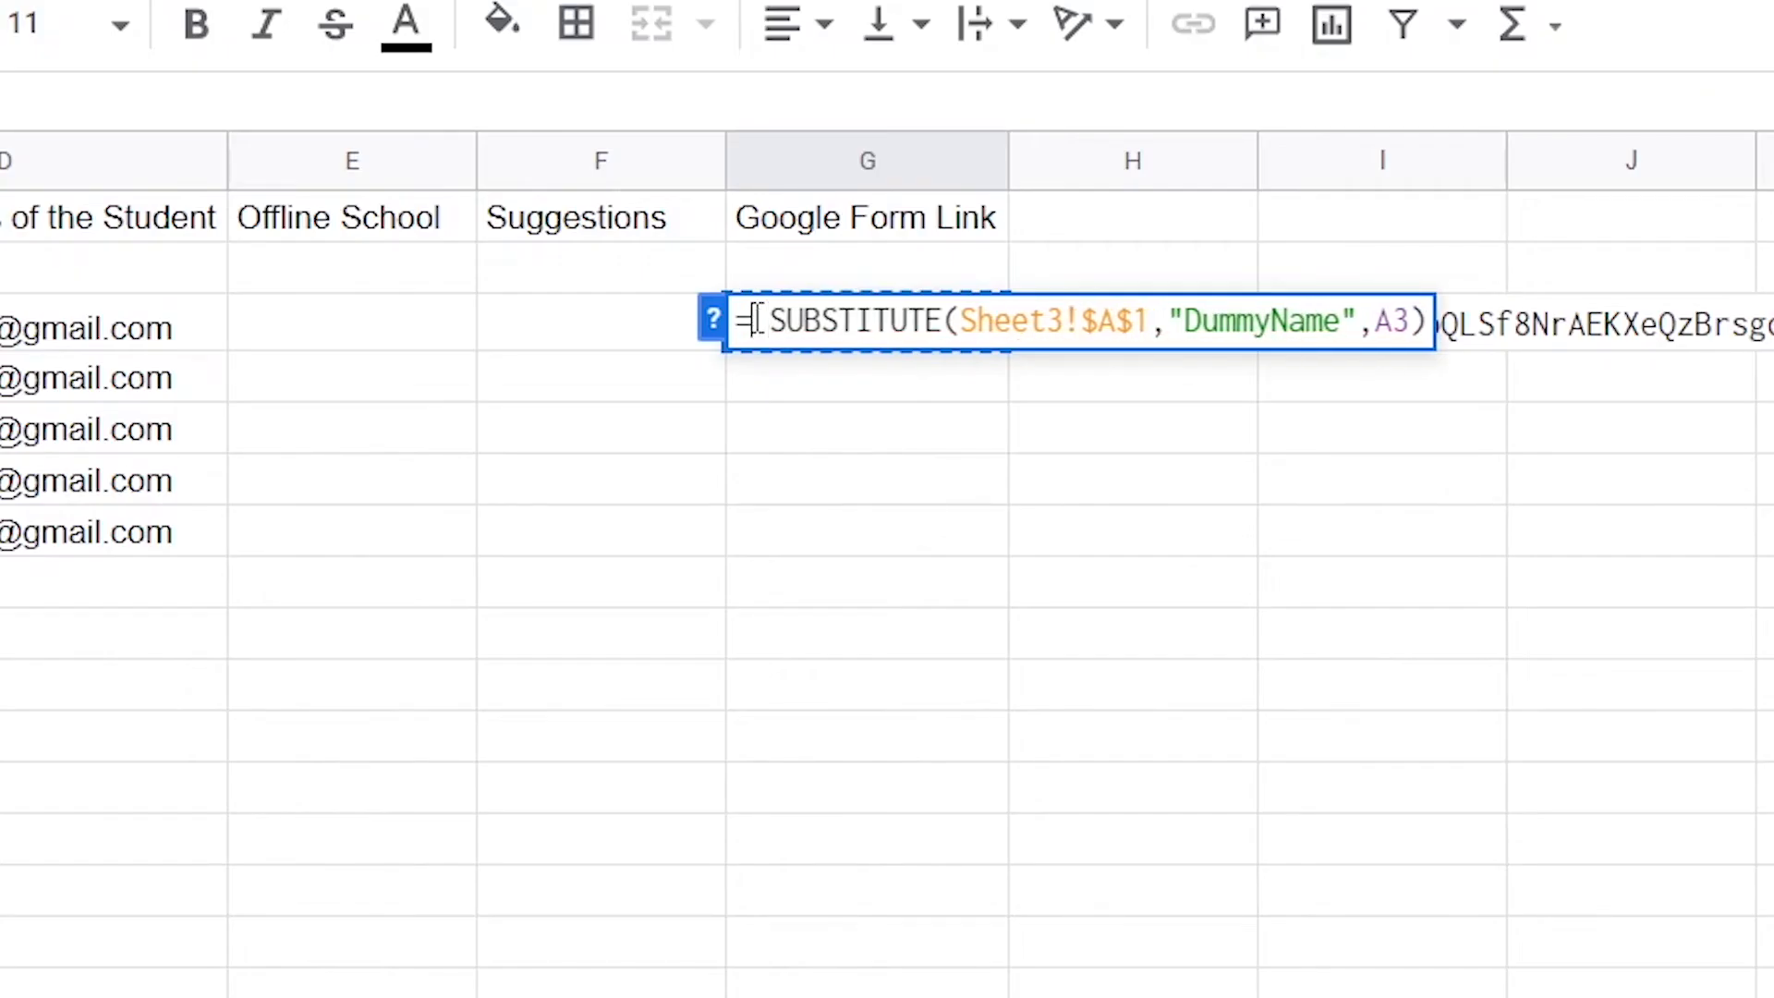
pyautogui.write('Sub')
pyautogui.press('Down')
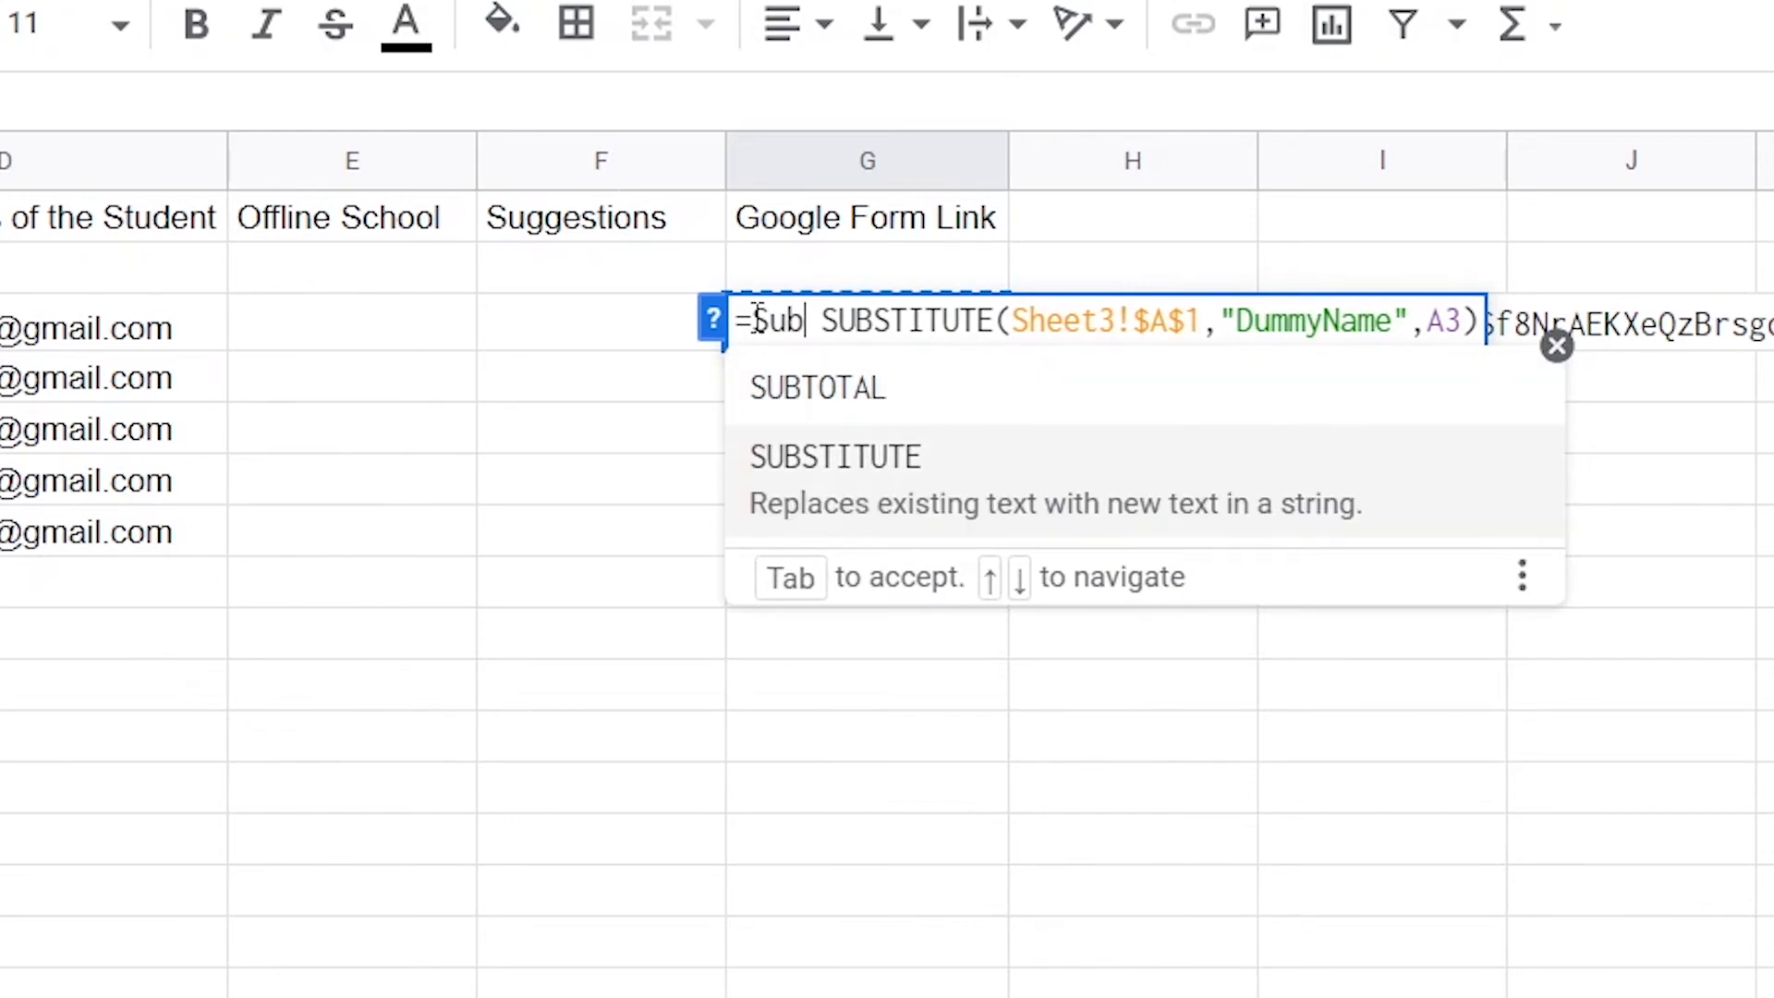
pyautogui.press('Tab')
pyautogui.press('Delete')
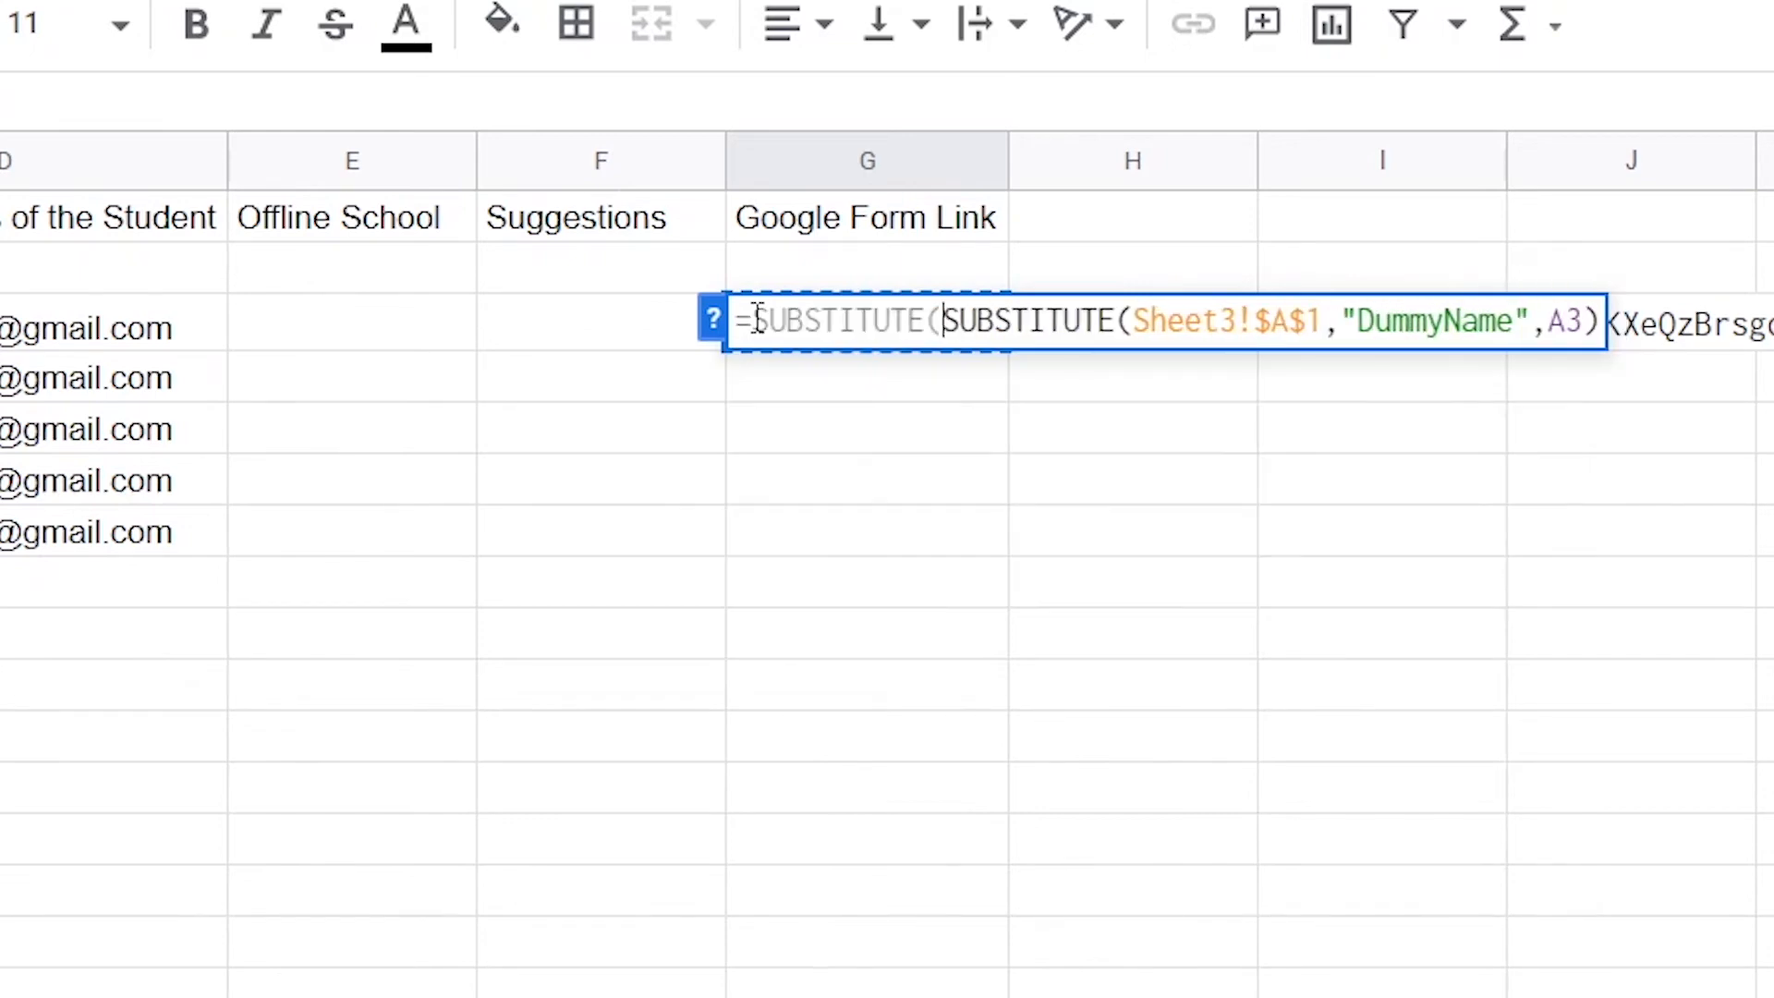
# Step: Complete the outer SUBSTITUTE in G3 with "56" as the text to replace and B3 as its replacement
pyautogui.doubleClick(1169, 317)
pyautogui.click(1593, 321)
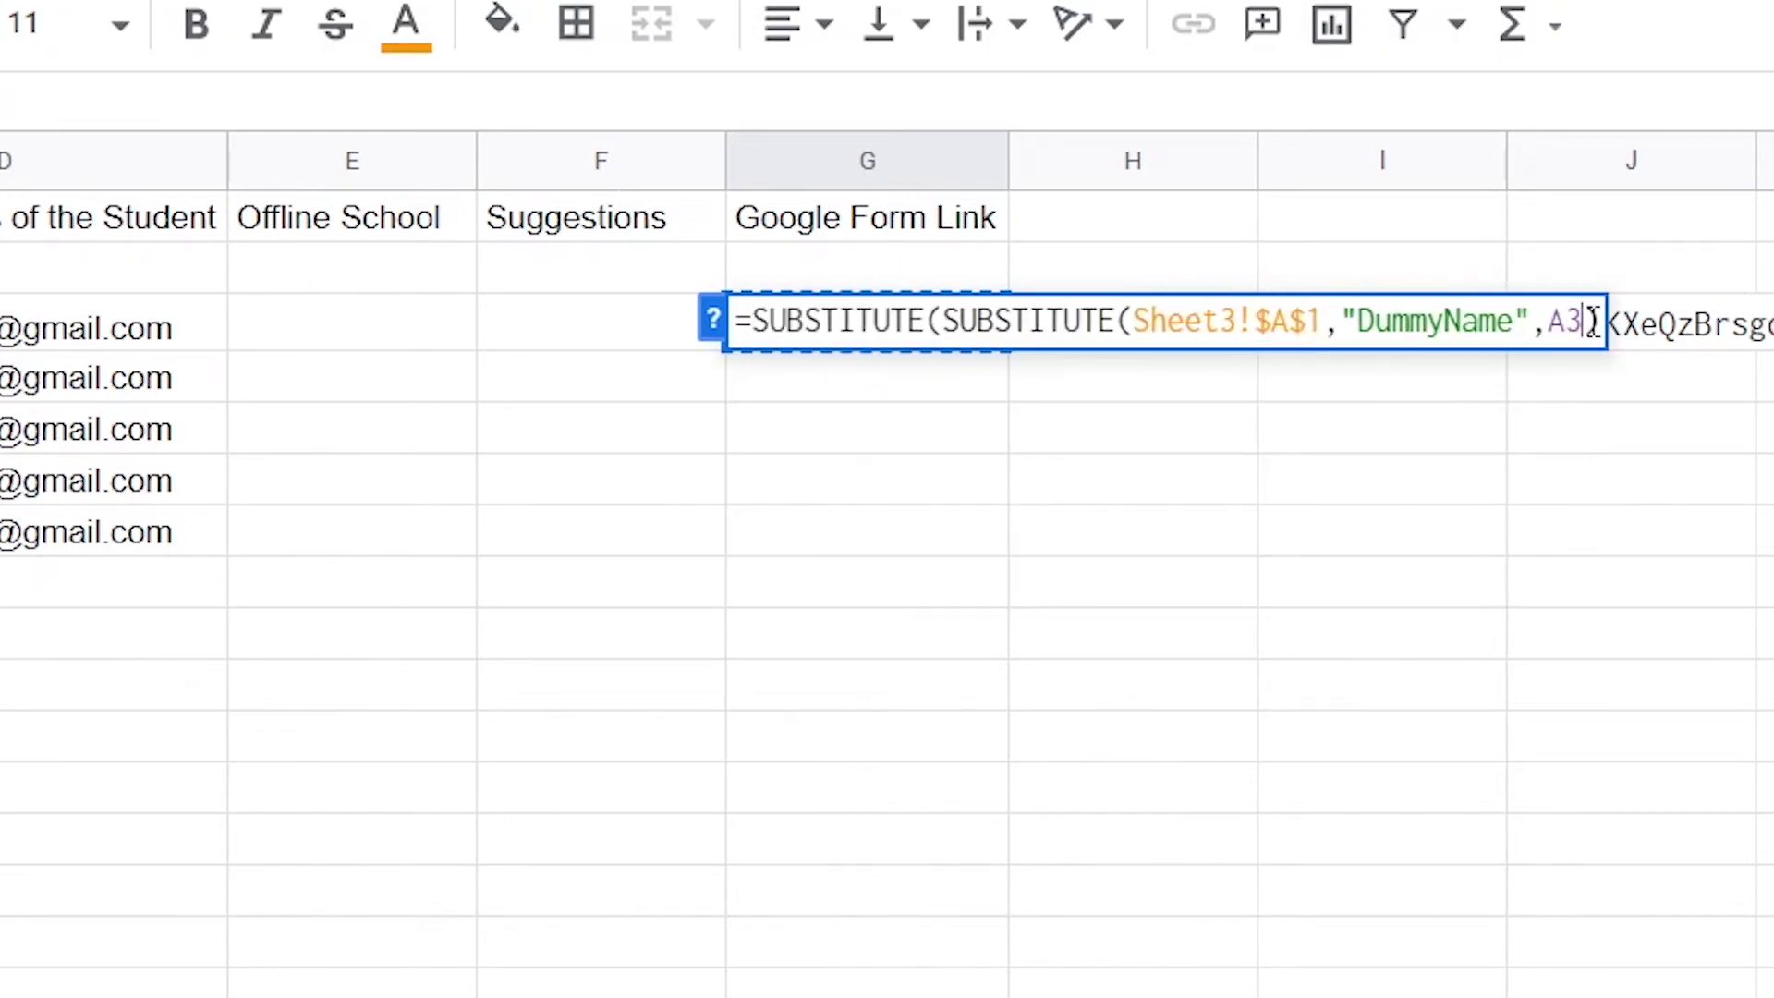
pyautogui.write(',')
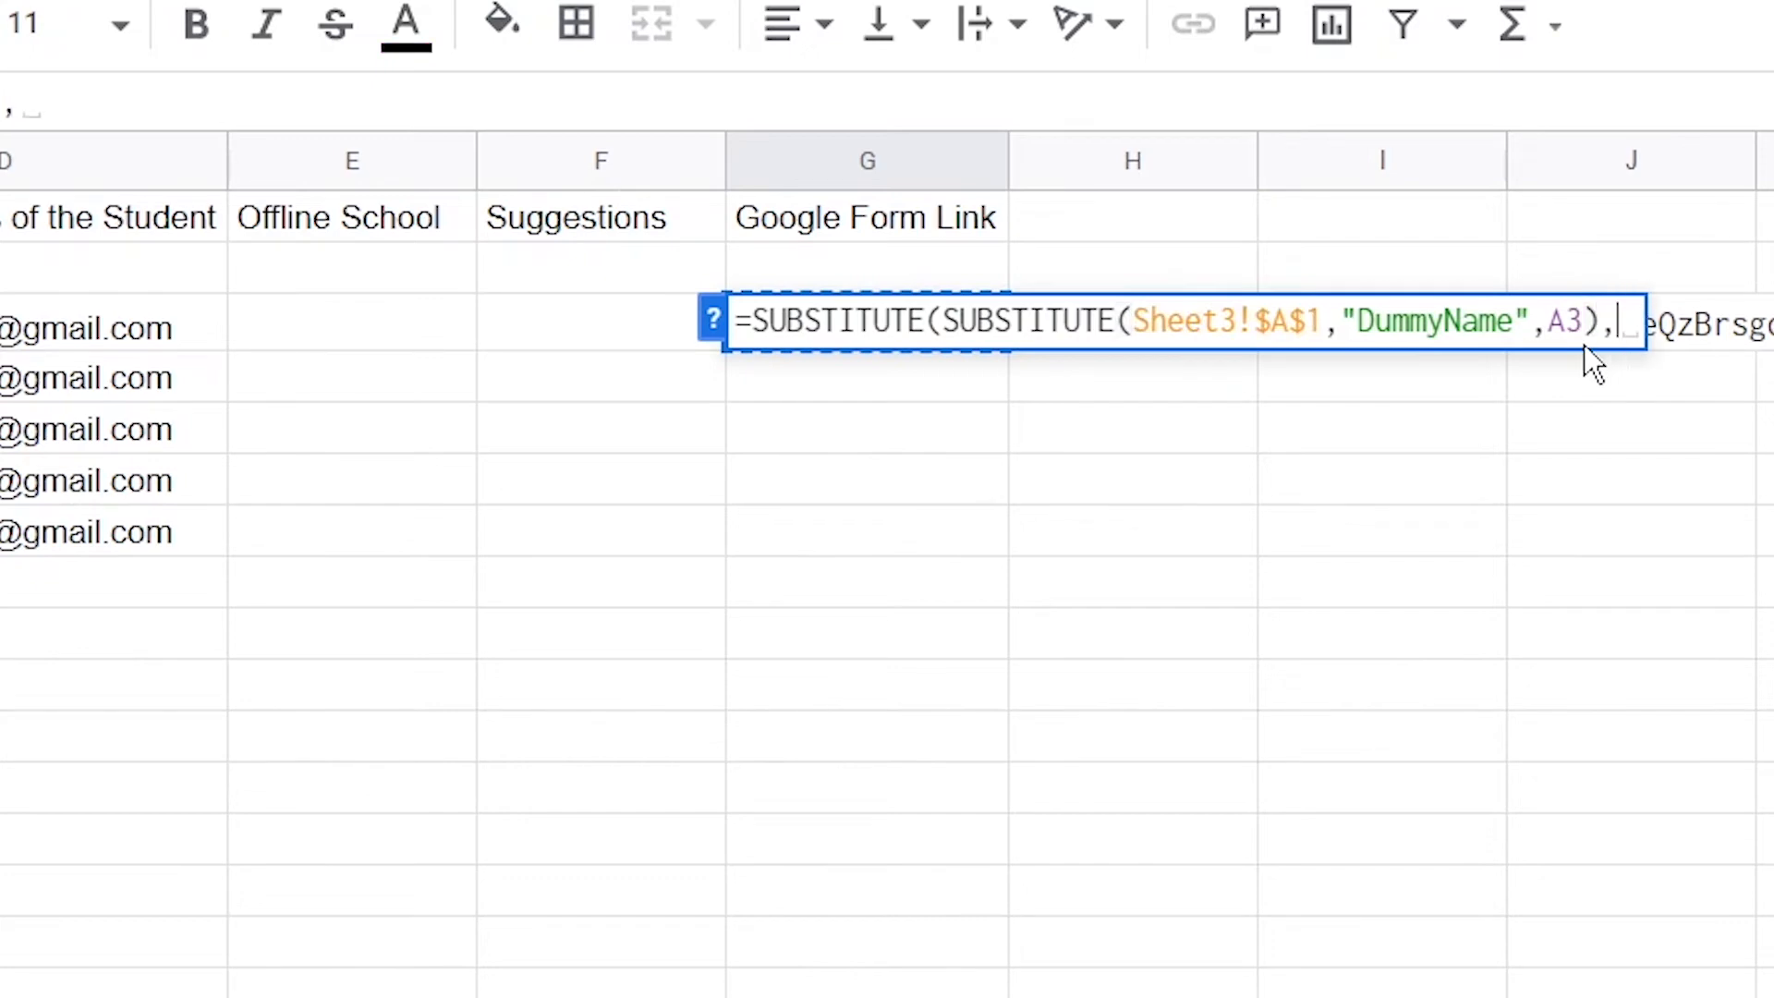
pyautogui.write('""')
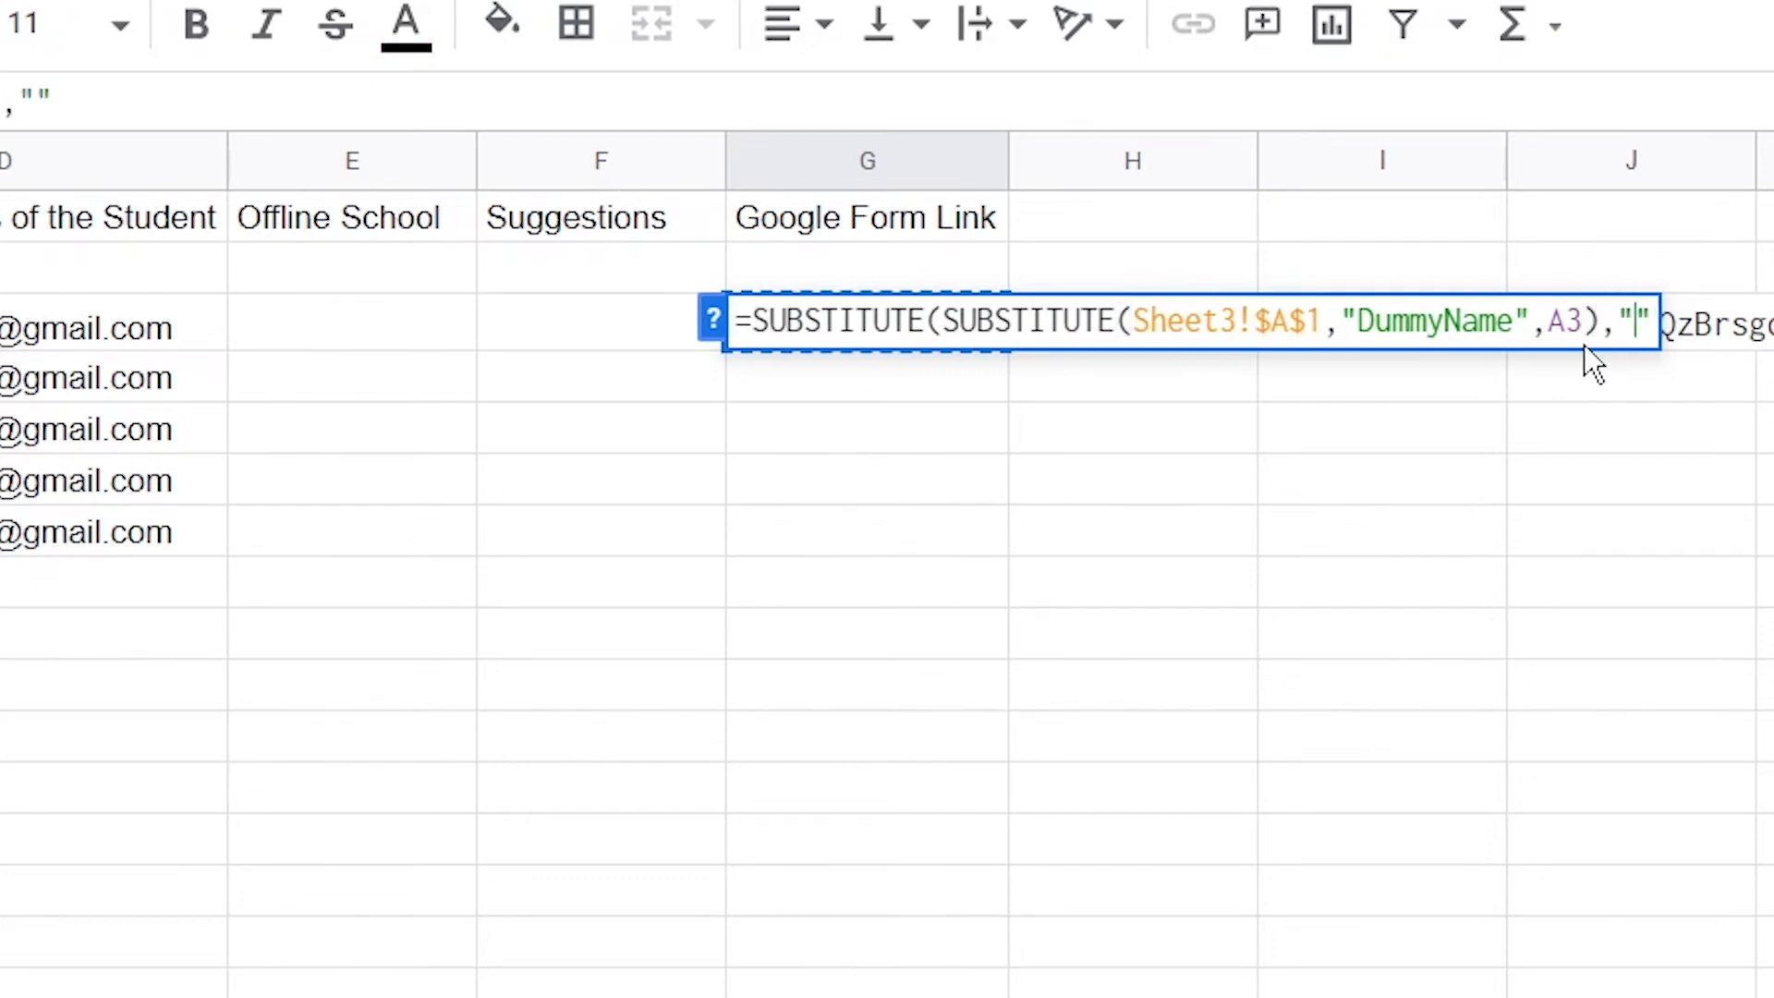
pyautogui.write('56",')
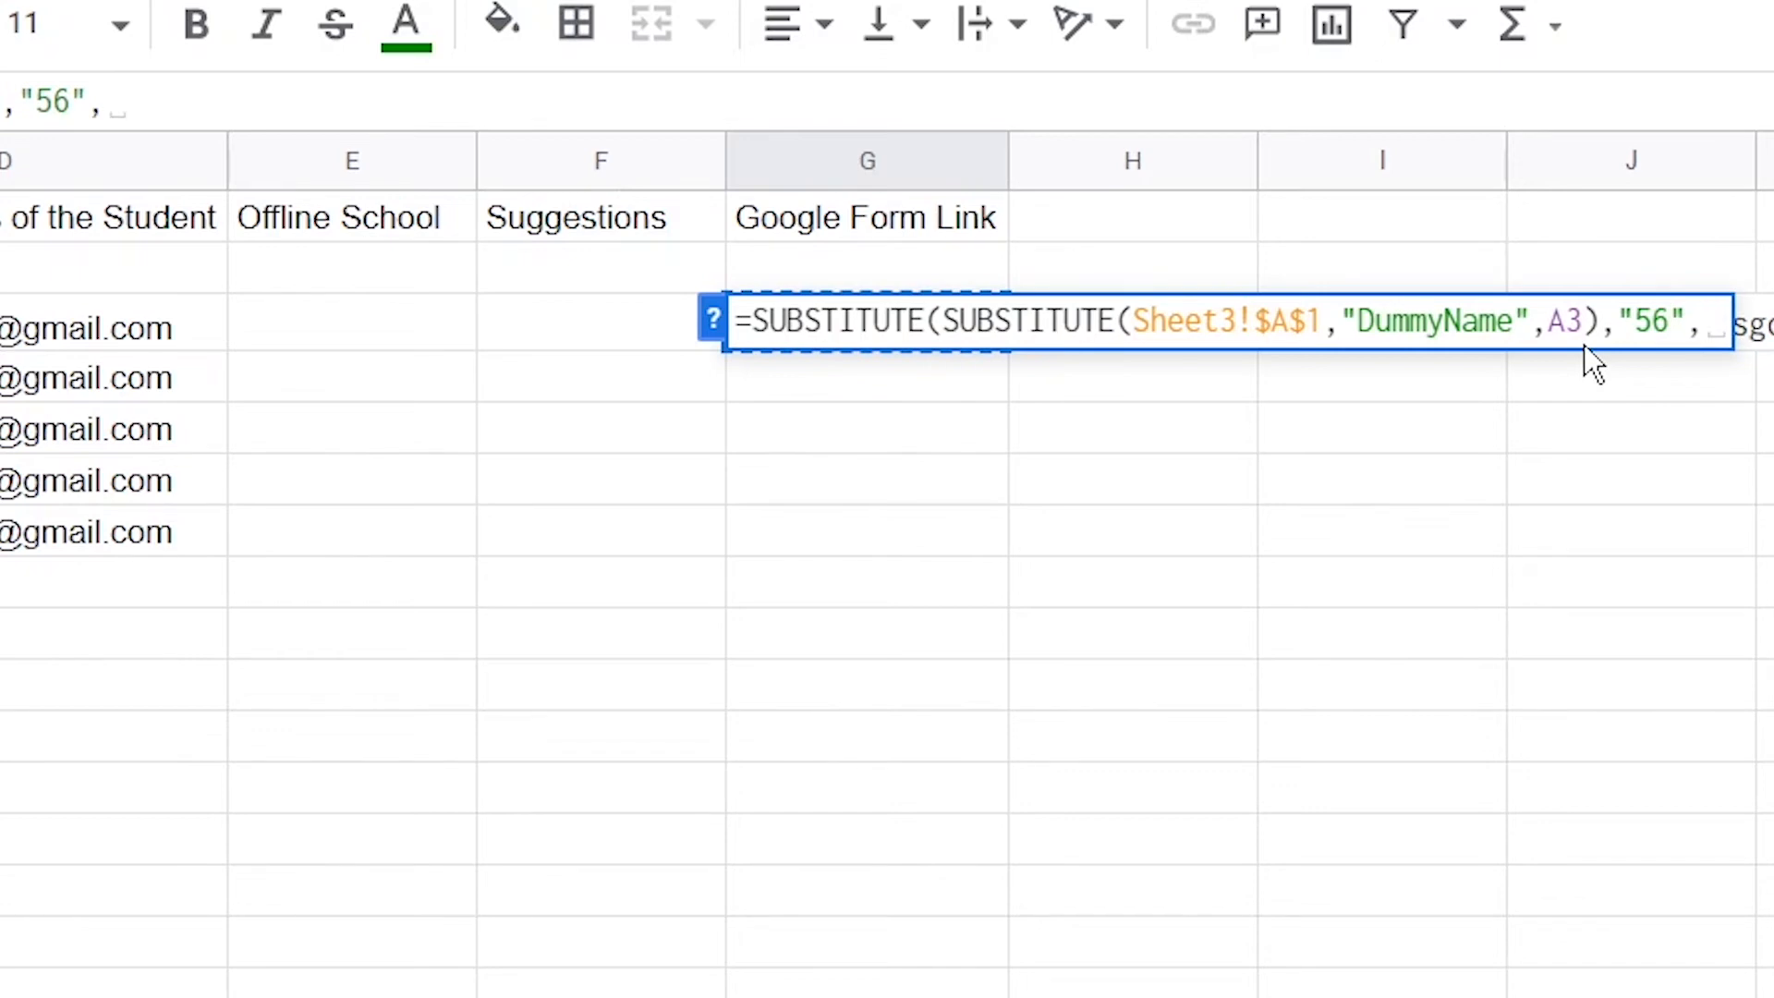
pyautogui.write('B')
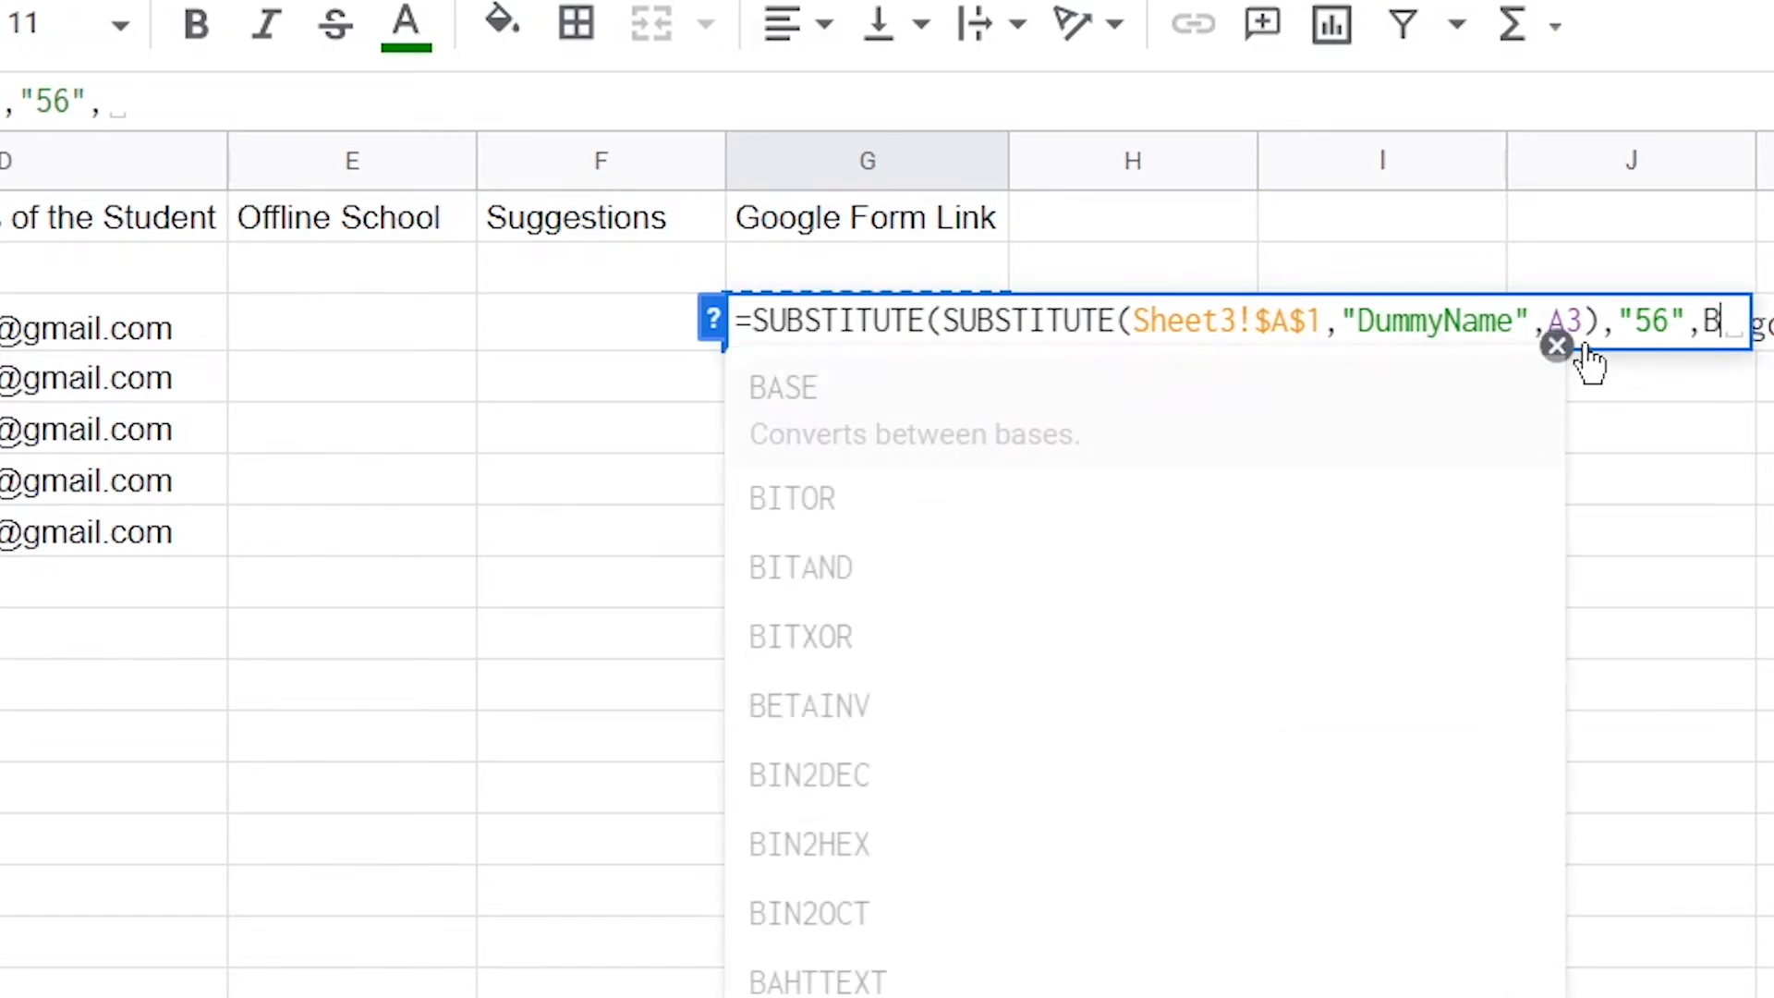
pyautogui.write('3)')
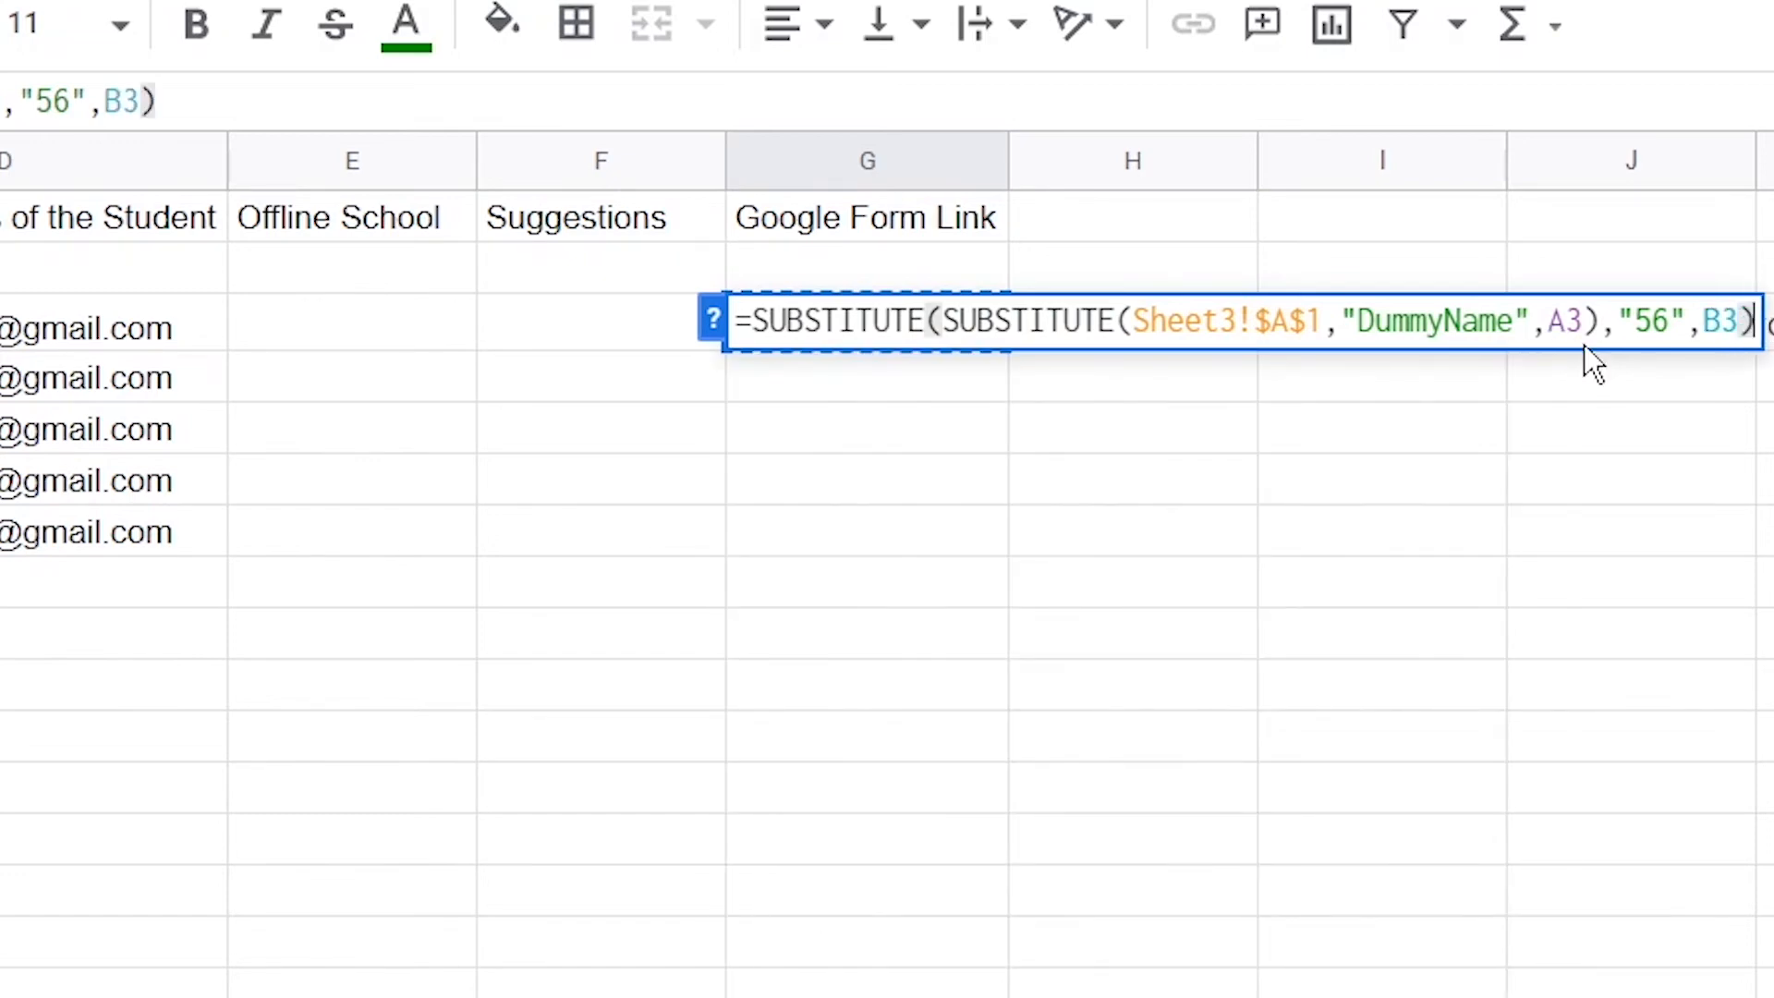
pyautogui.press('Return')
# Step: Copy the generated link from G3 and open it in a new browser tab
pyautogui.click(874, 338)
pyautogui.hotkey('ctrl', 'c')
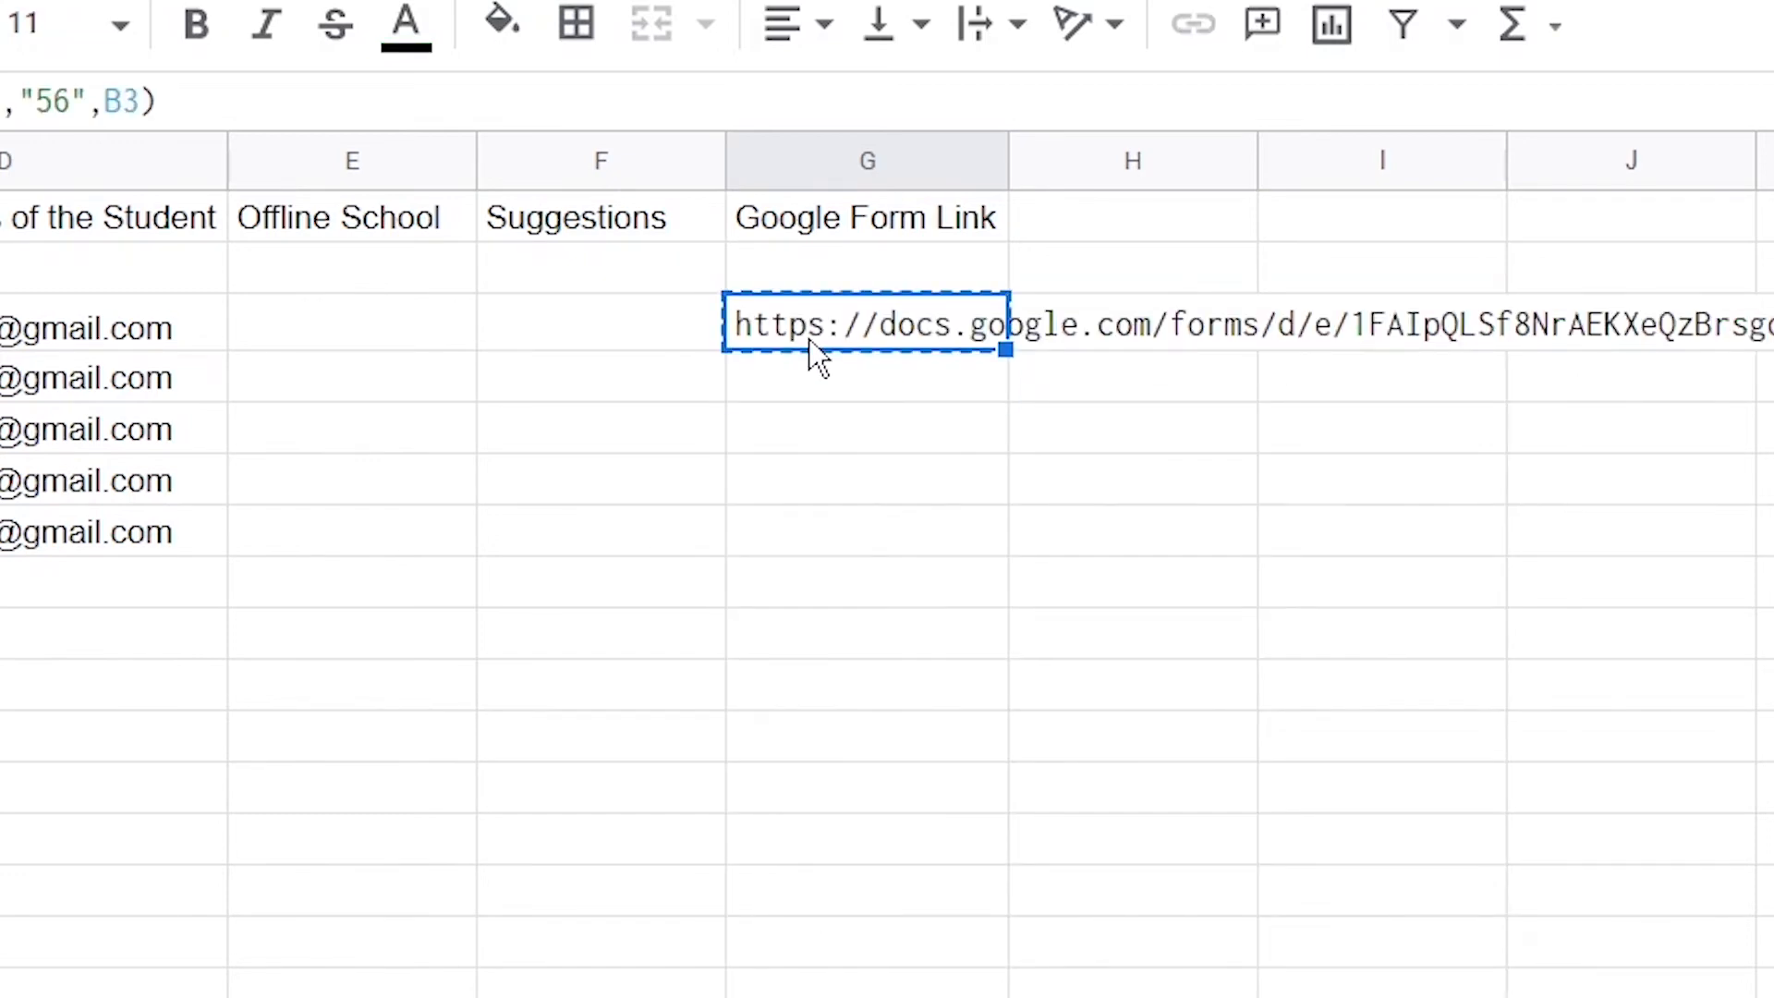
pyautogui.hotkey('ctrl', 't')
pyautogui.hotkey('ctrl', 'v')
pyautogui.press('Return')
# Step: Close the older Offline School Form response tabs and check the roll number in the newly opened form
pyautogui.click(848, 8)
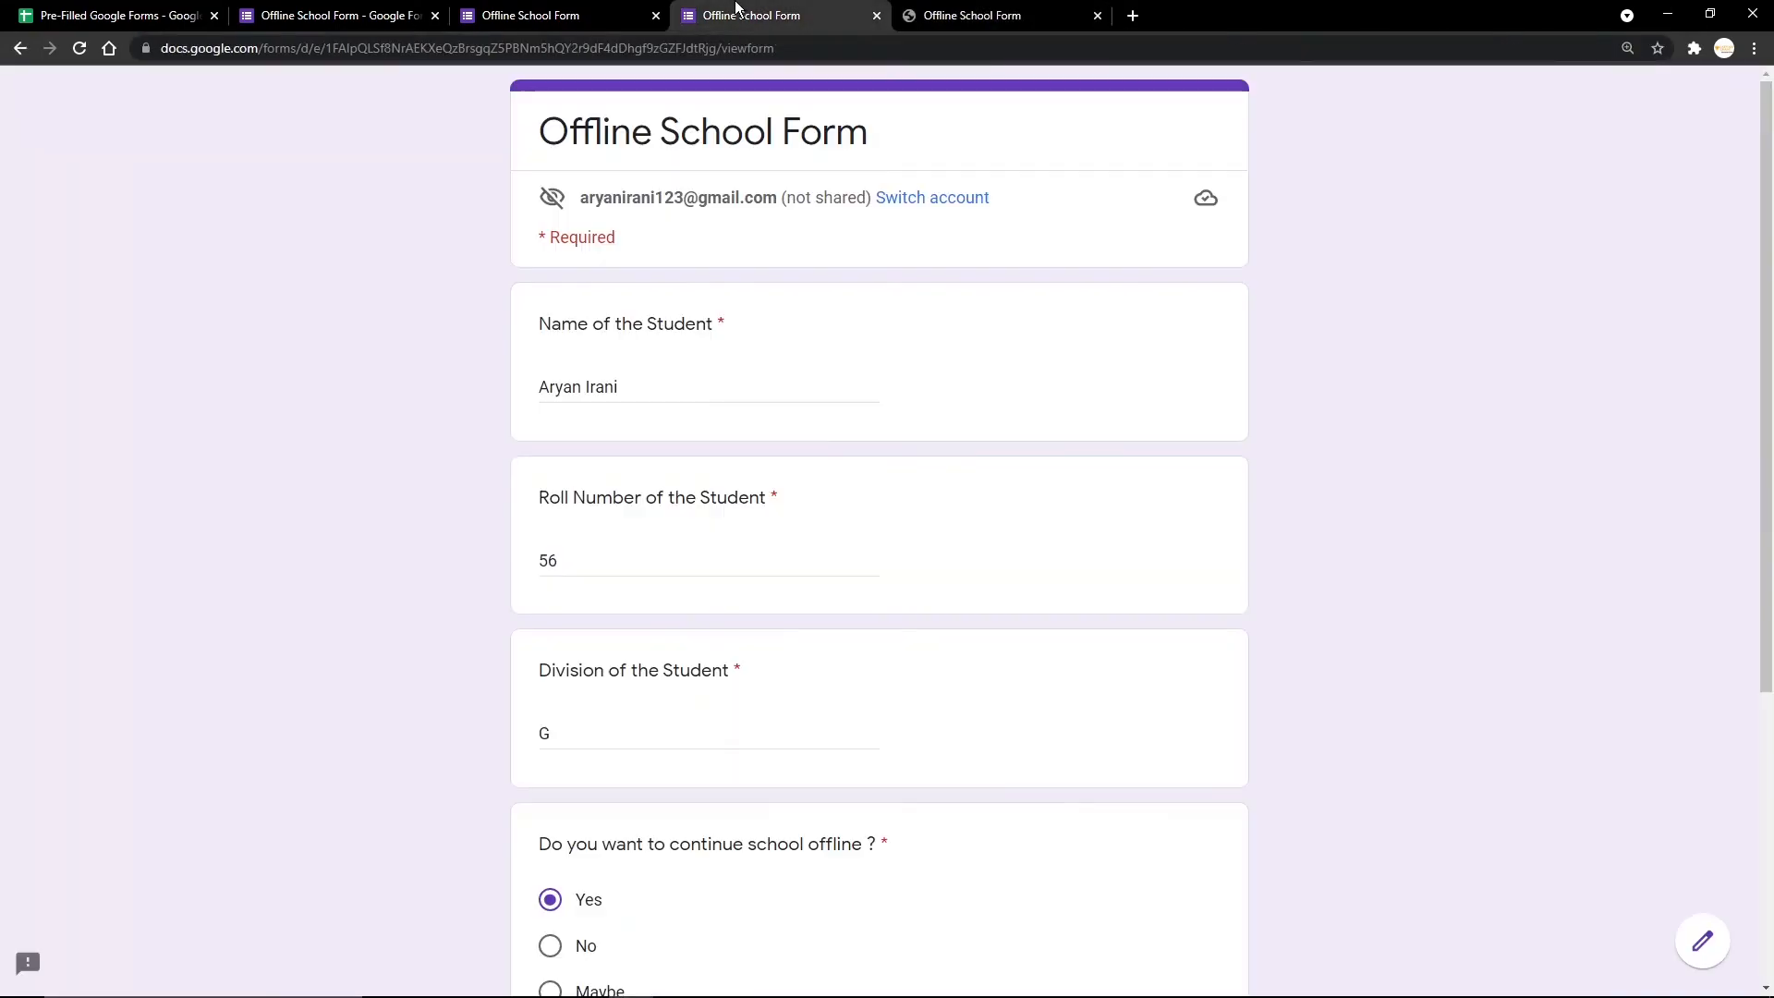
pyautogui.hotkey('ctrl', 'w')
pyautogui.click(594, 8)
pyautogui.hotkey('ctrl', 'w')
pyautogui.hotkey('ctrl', 'w')
pyautogui.click(1023, 604)
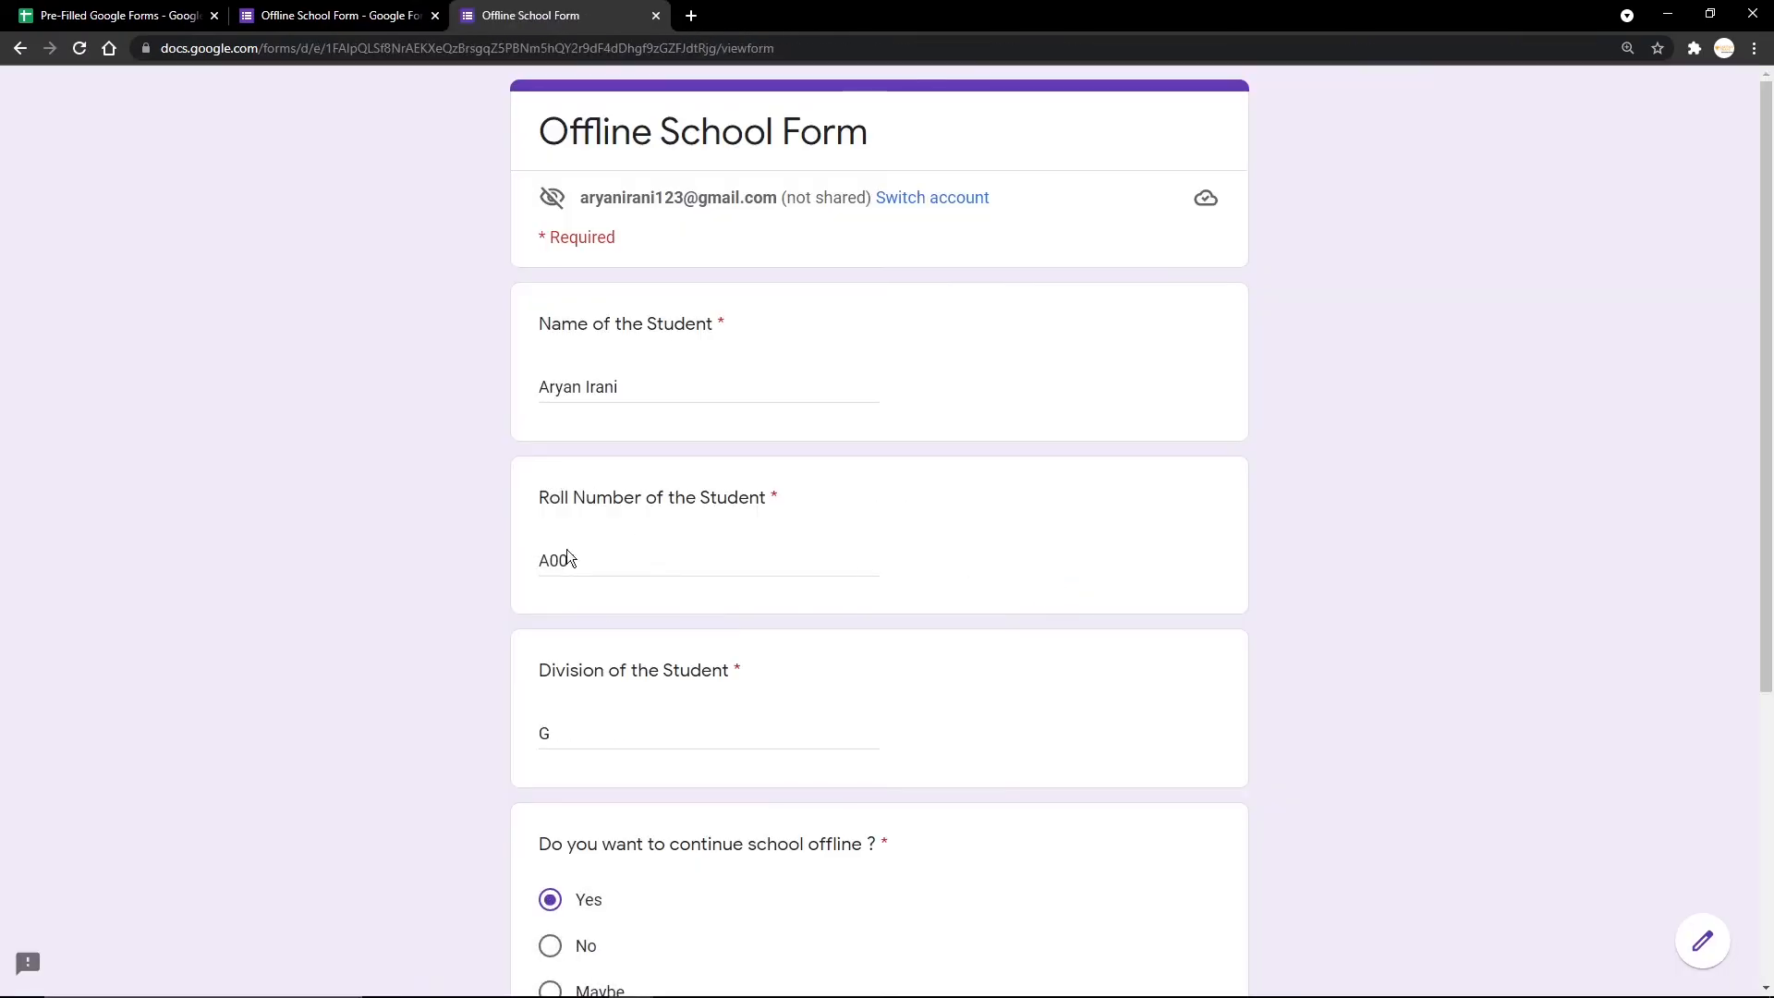
# Step: Return to the spreadsheet and nest the G3 formula in a third SUBSTITUTE that replaces "G" with C3
pyautogui.click(116, 13)
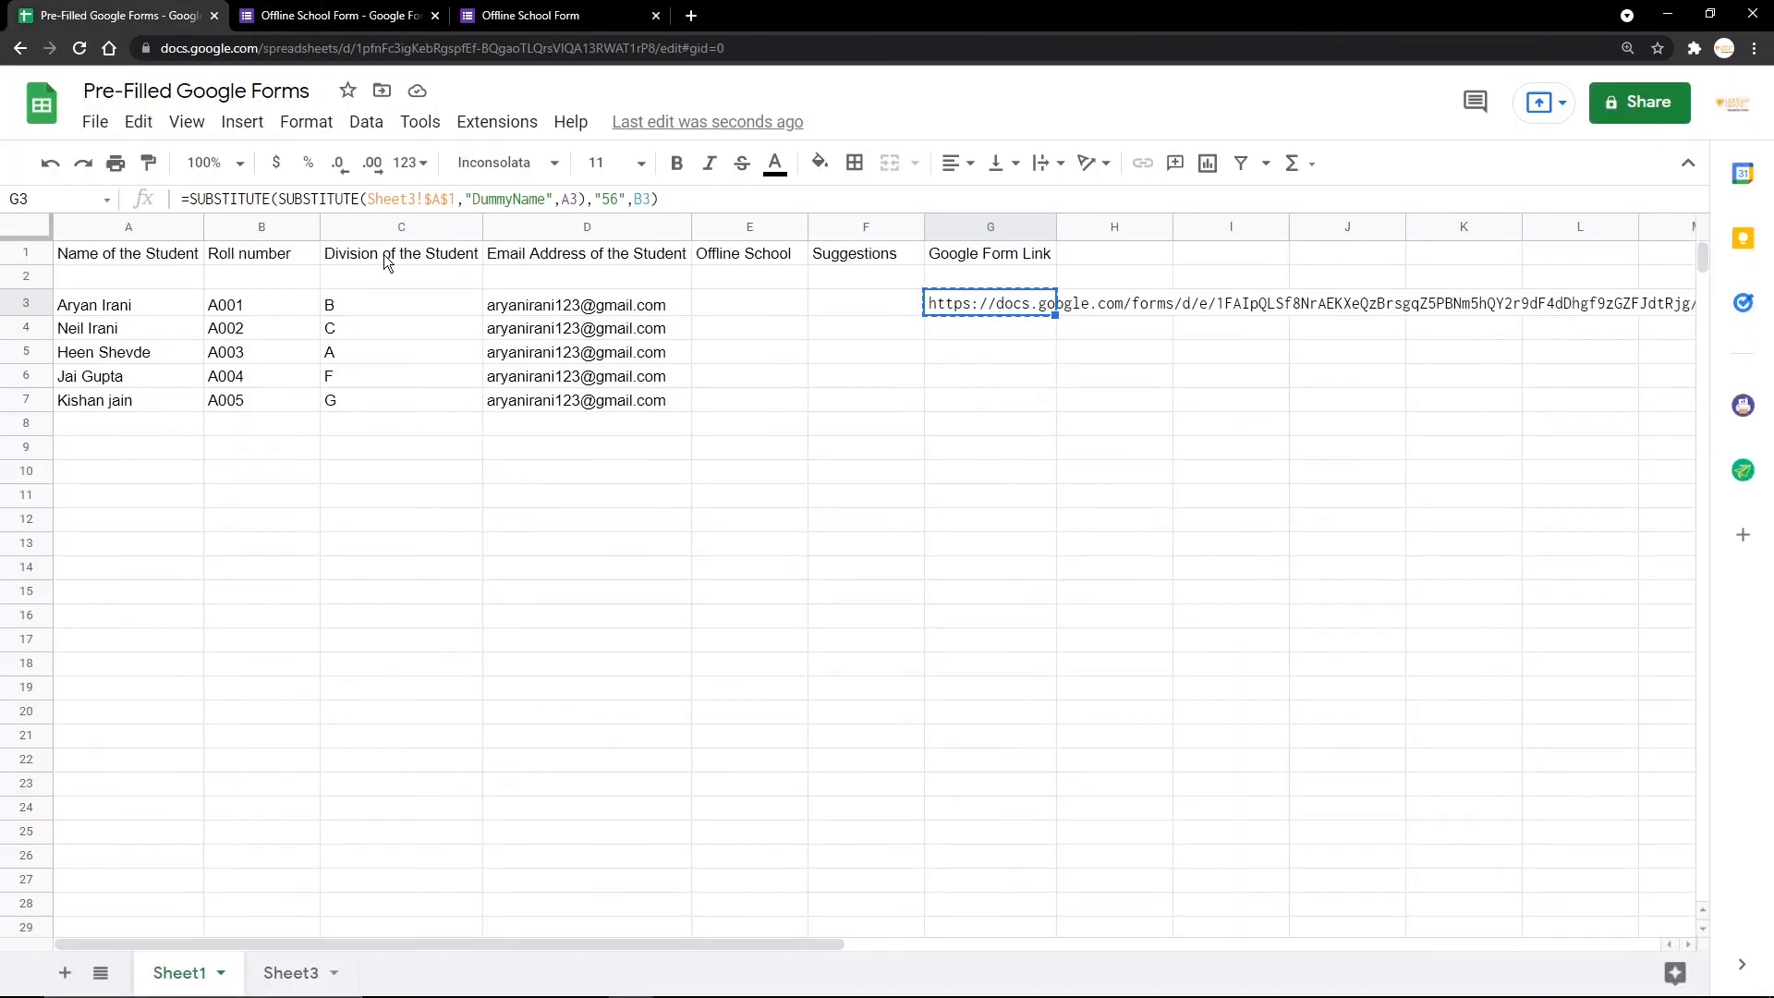
pyautogui.doubleClick(938, 304)
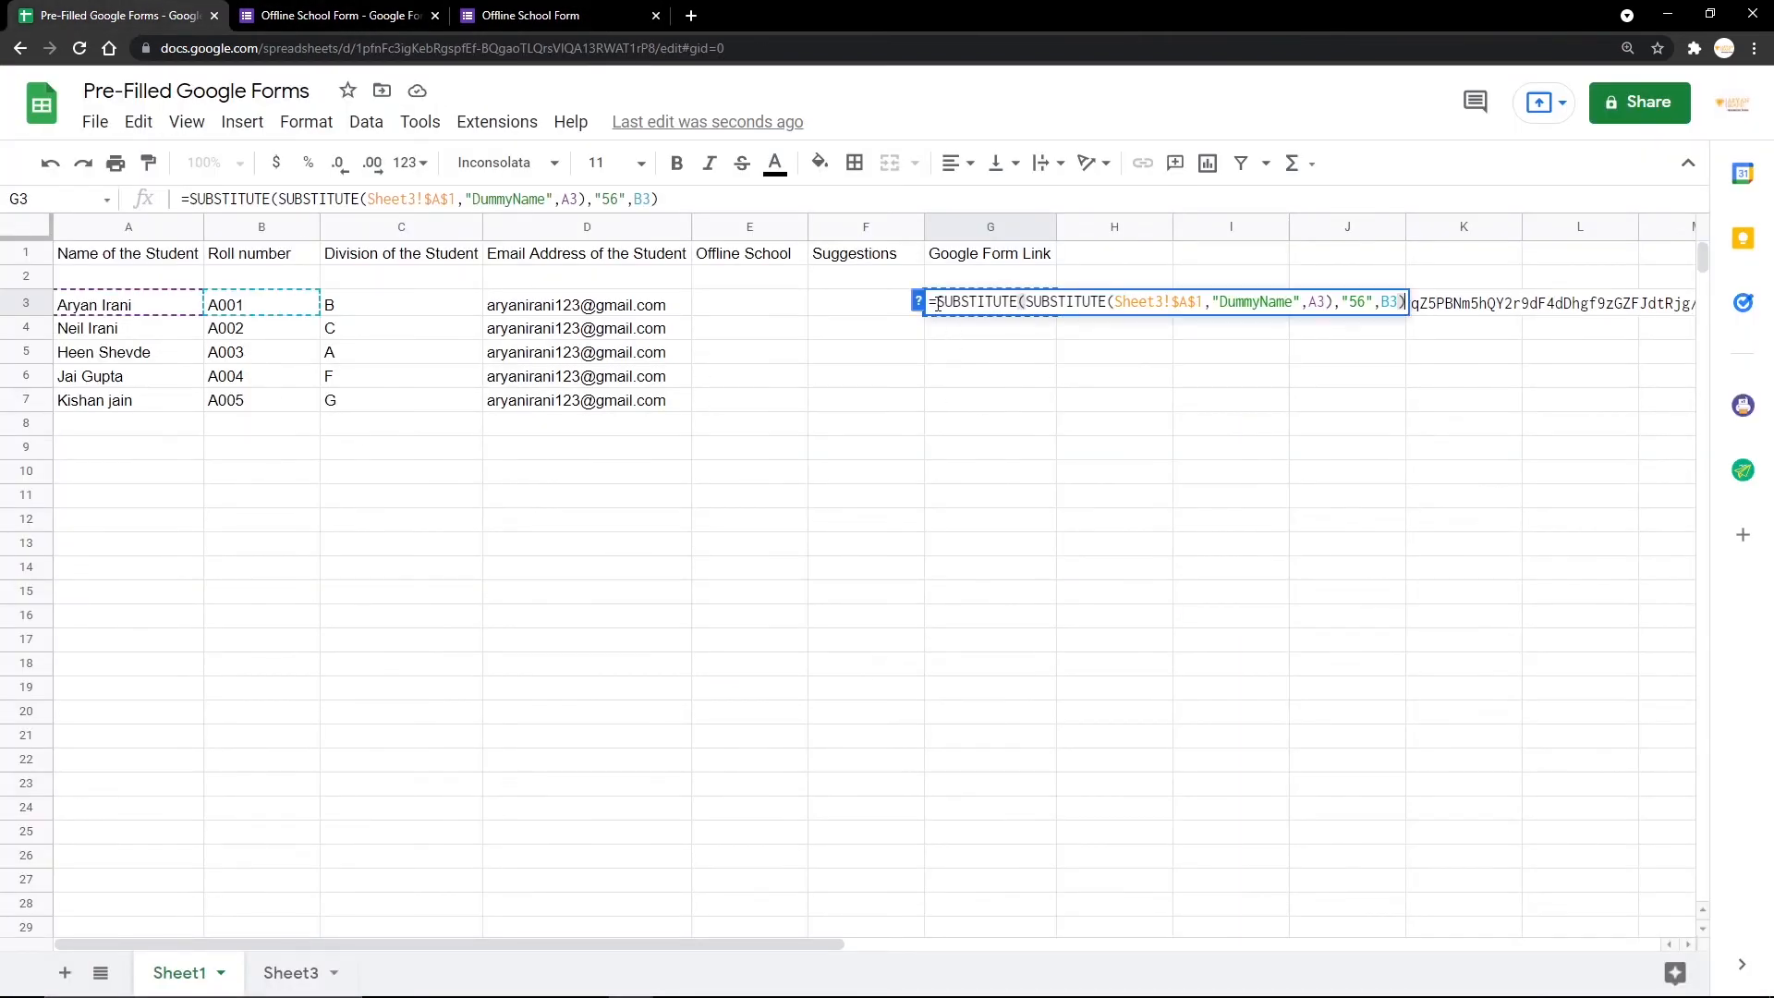
pyautogui.moveTo(939, 303); pyautogui.dragTo(1015, 319)
pyautogui.hotkey('ctrl', 'c')
pyautogui.press('Left')
pyautogui.hotkey('ctrl', 'v')
pyautogui.press('Escape')
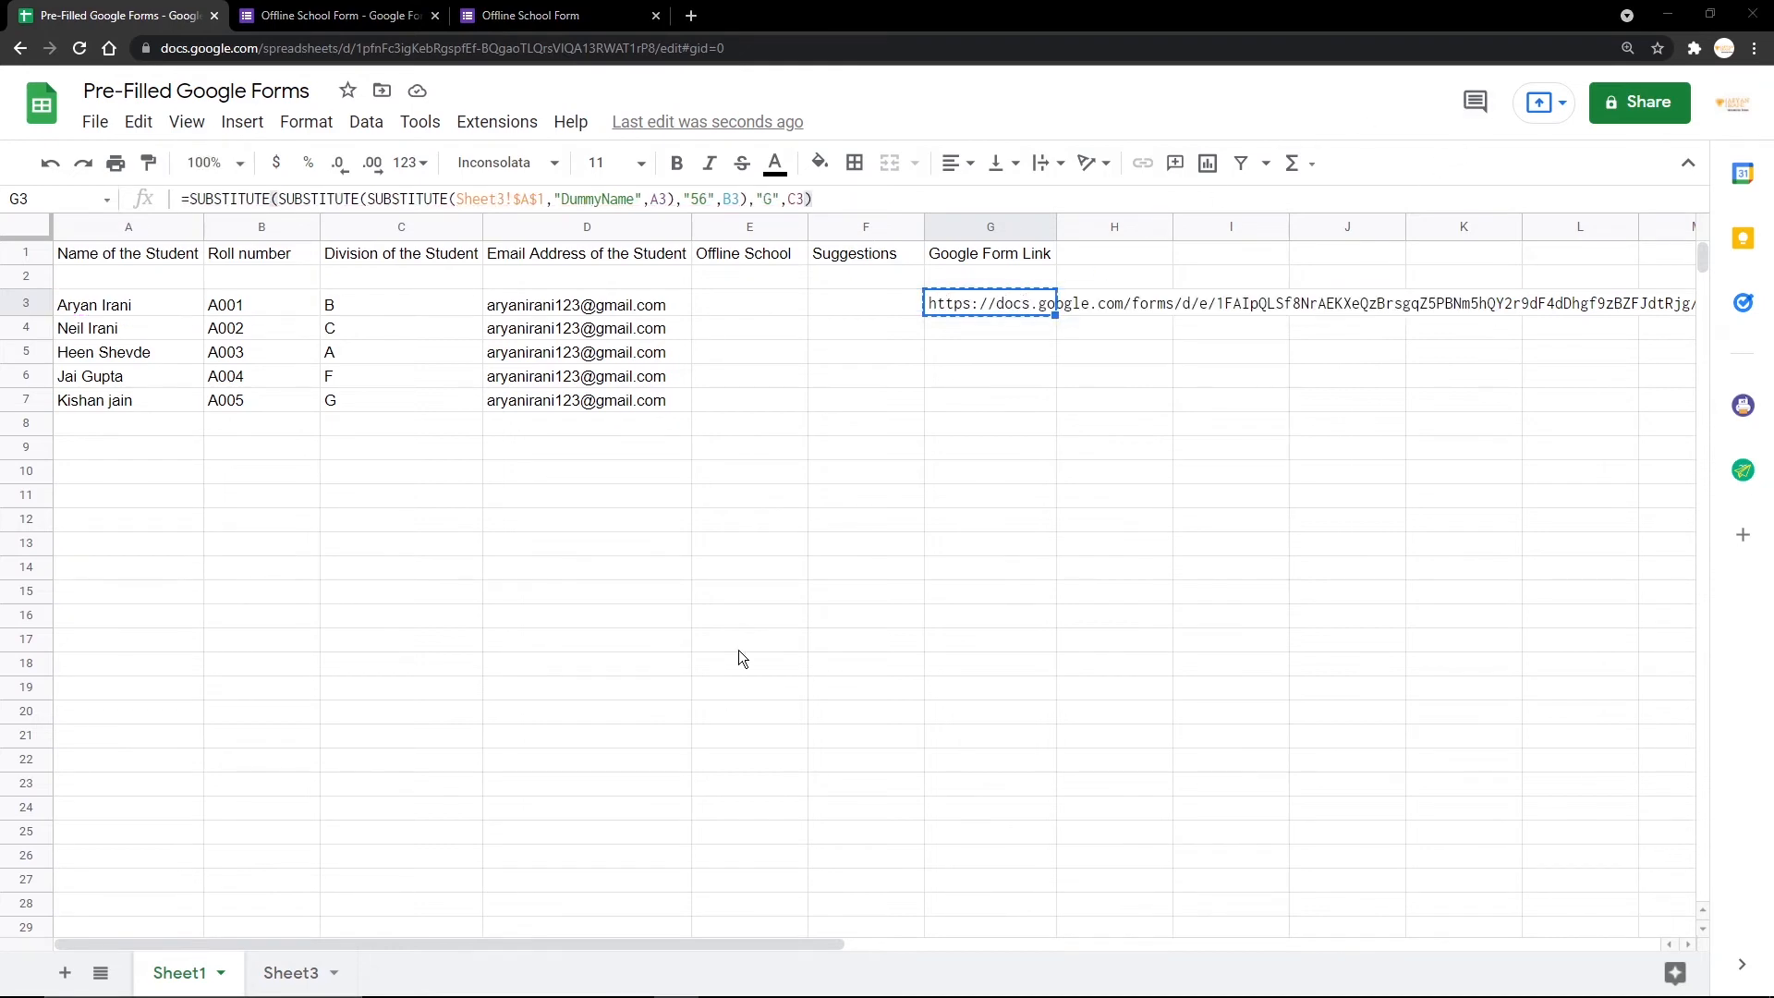
pyautogui.click(739, 646)
# Step: Append a comma to the G3 formula and wrap it in a fourth SUBSTITUTE function
pyautogui.doubleClick(990, 305)
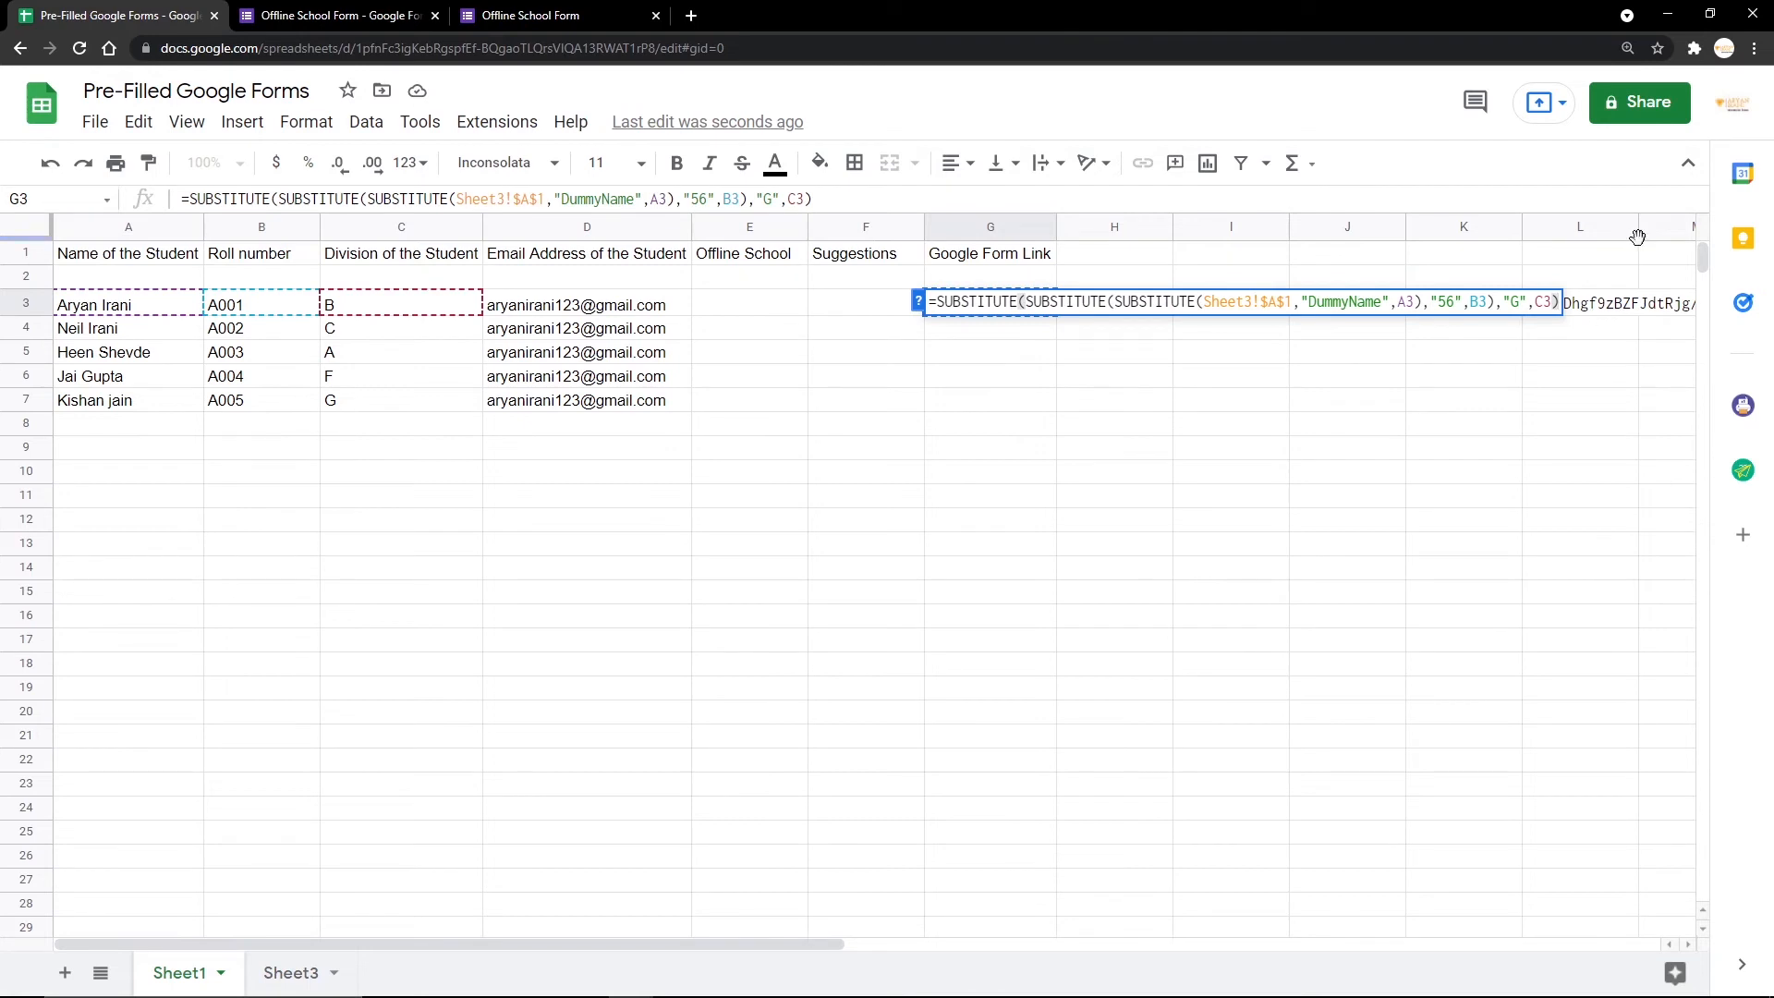
pyautogui.write(',')
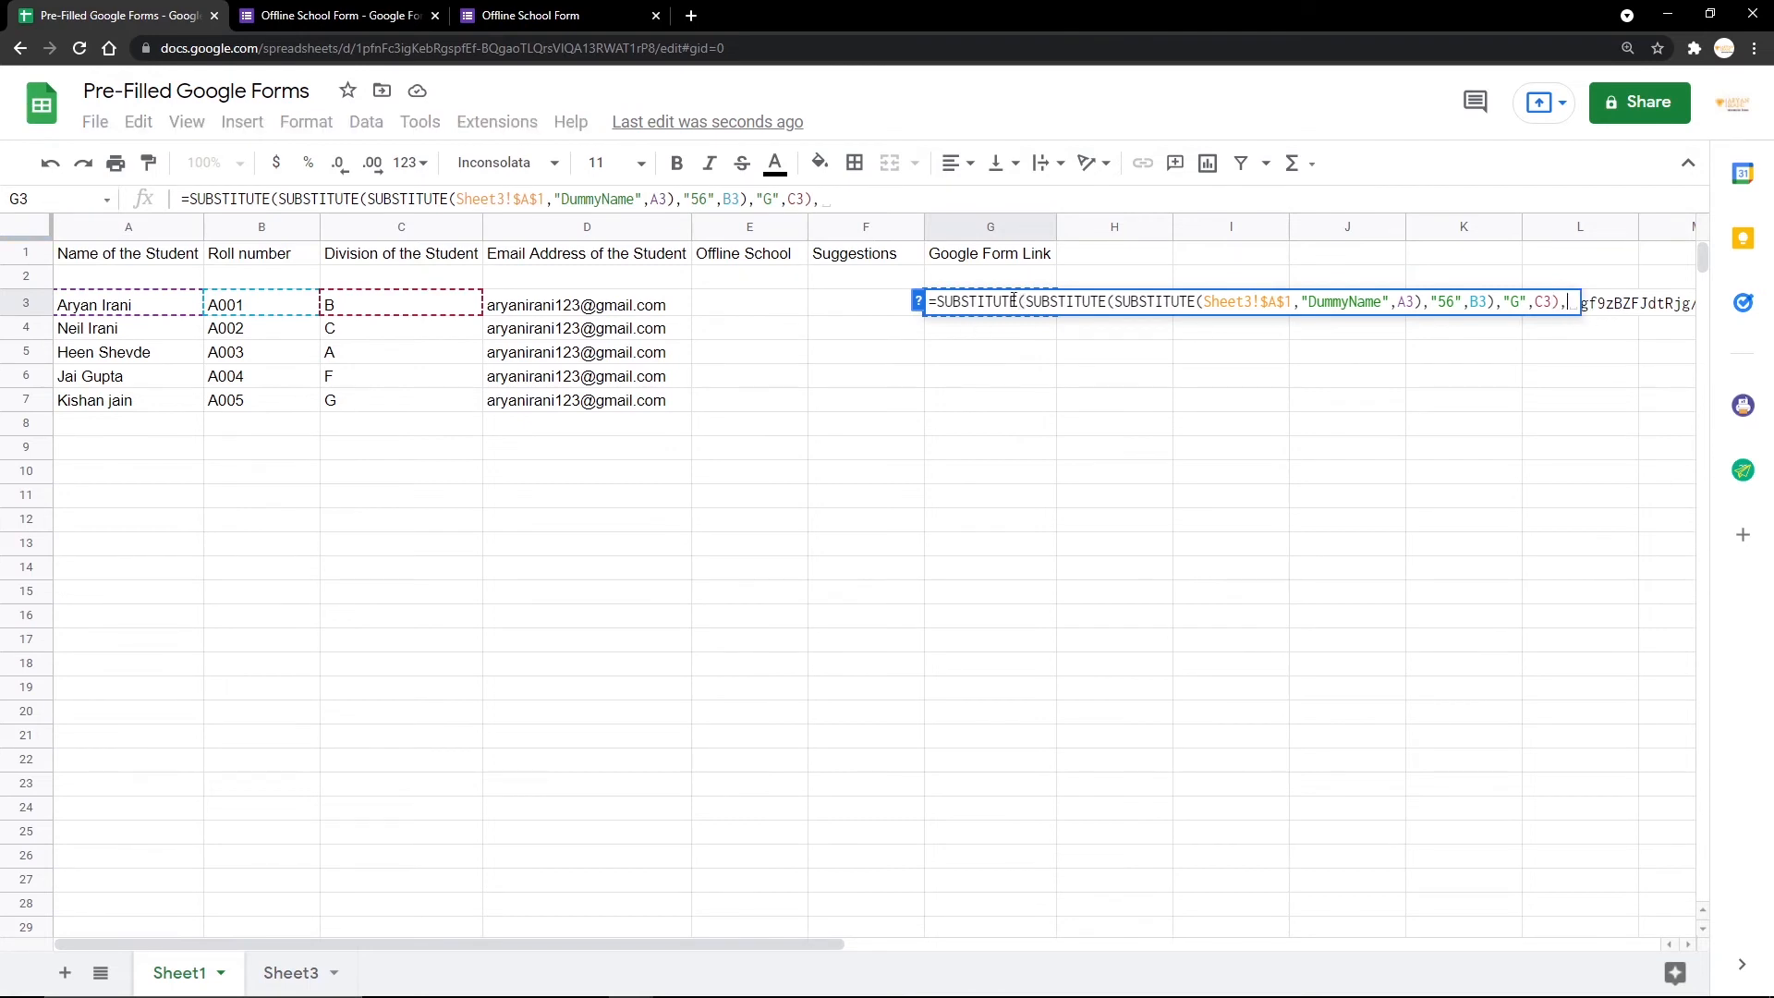
pyautogui.click(943, 305)
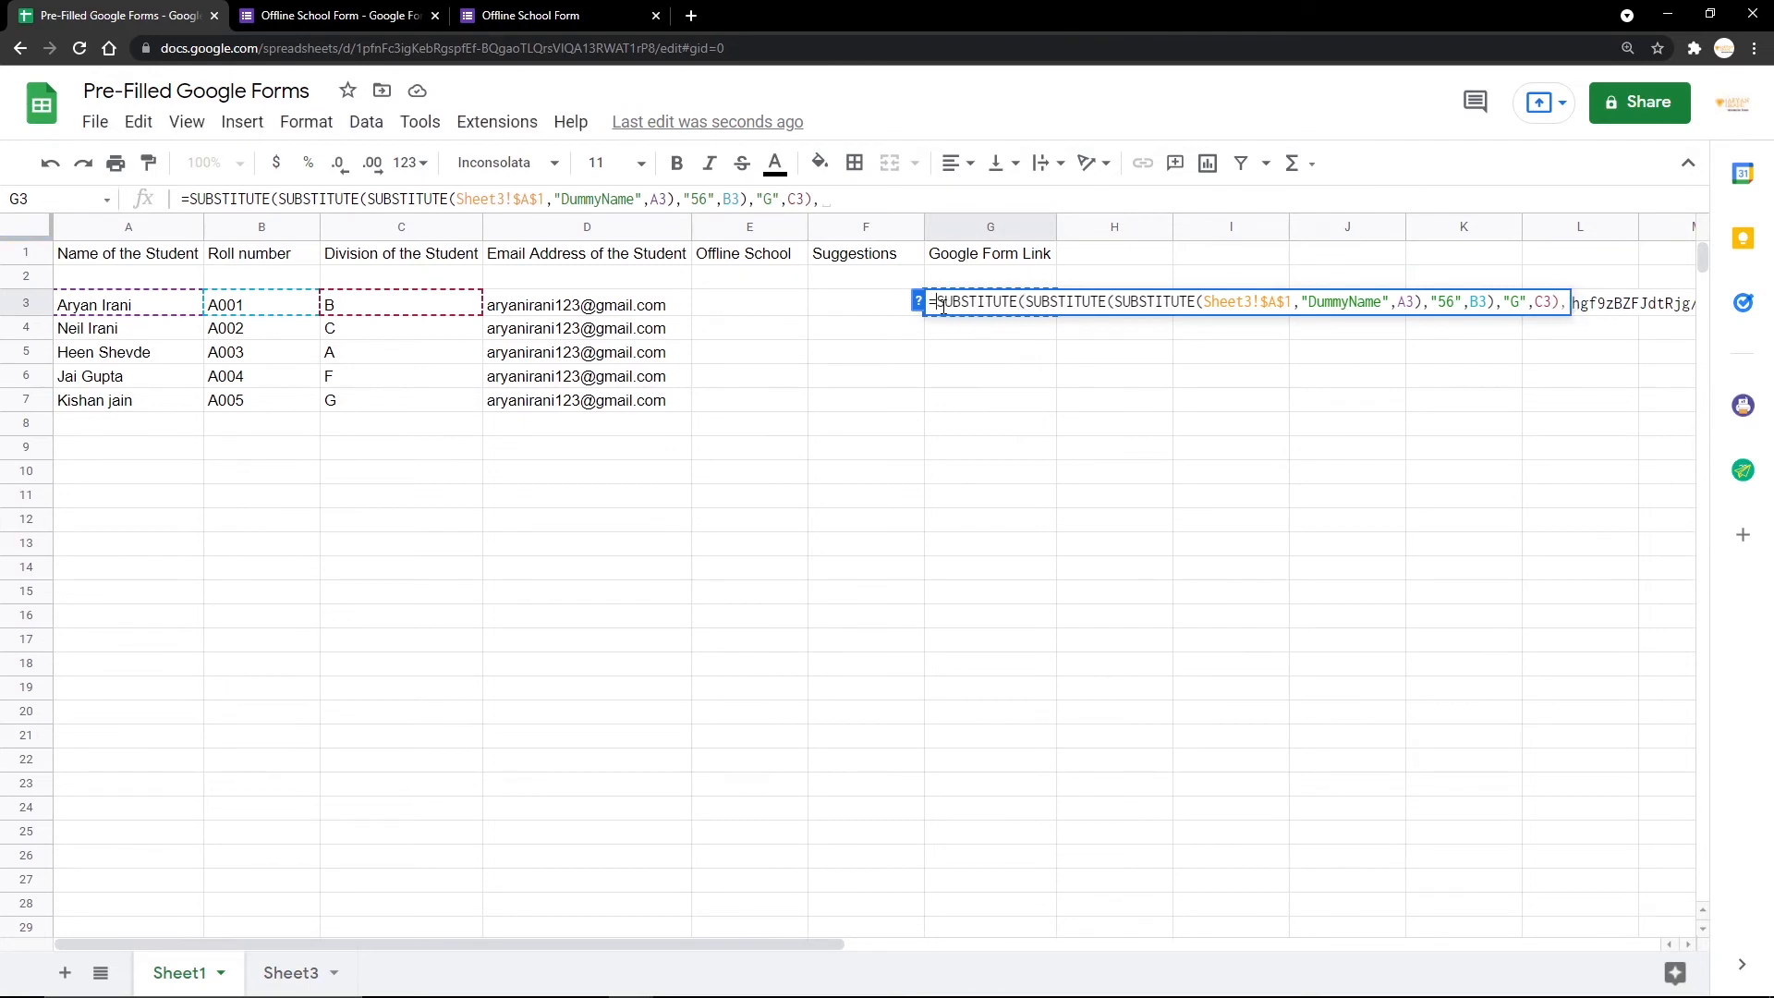
pyautogui.press('Left')
pyautogui.write('Sub')
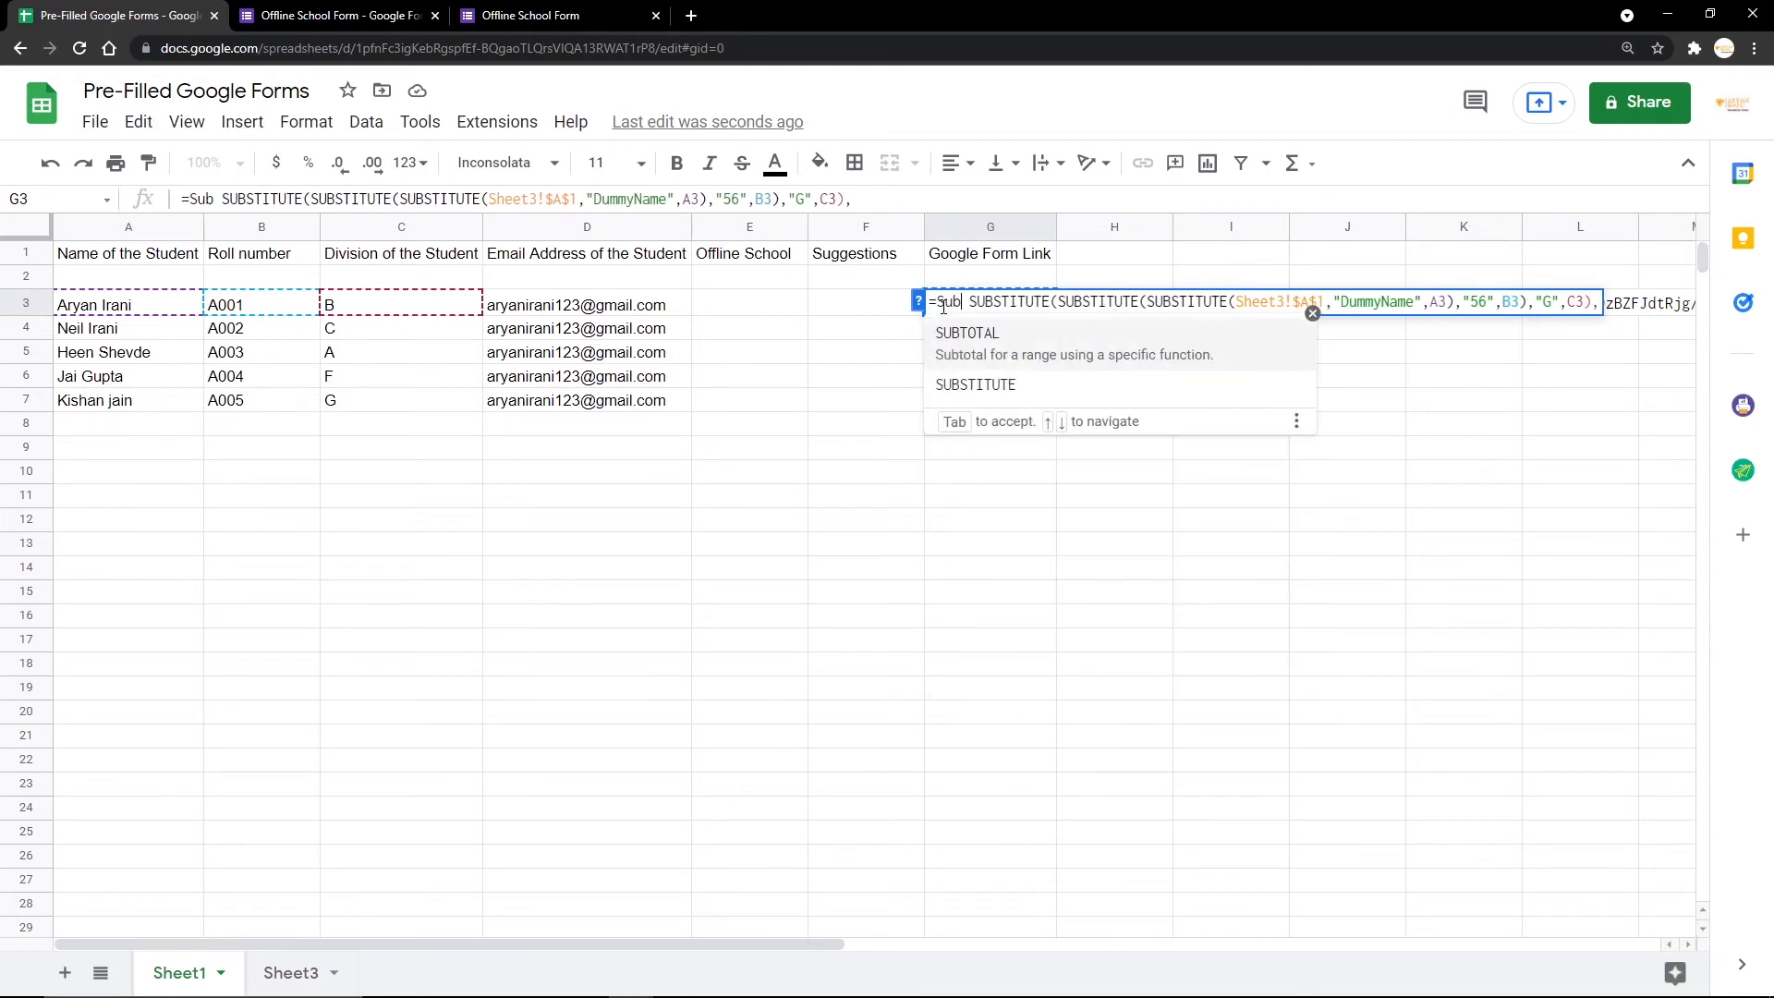
pyautogui.press('Down')
pyautogui.press('Tab')
pyautogui.press('Delete')
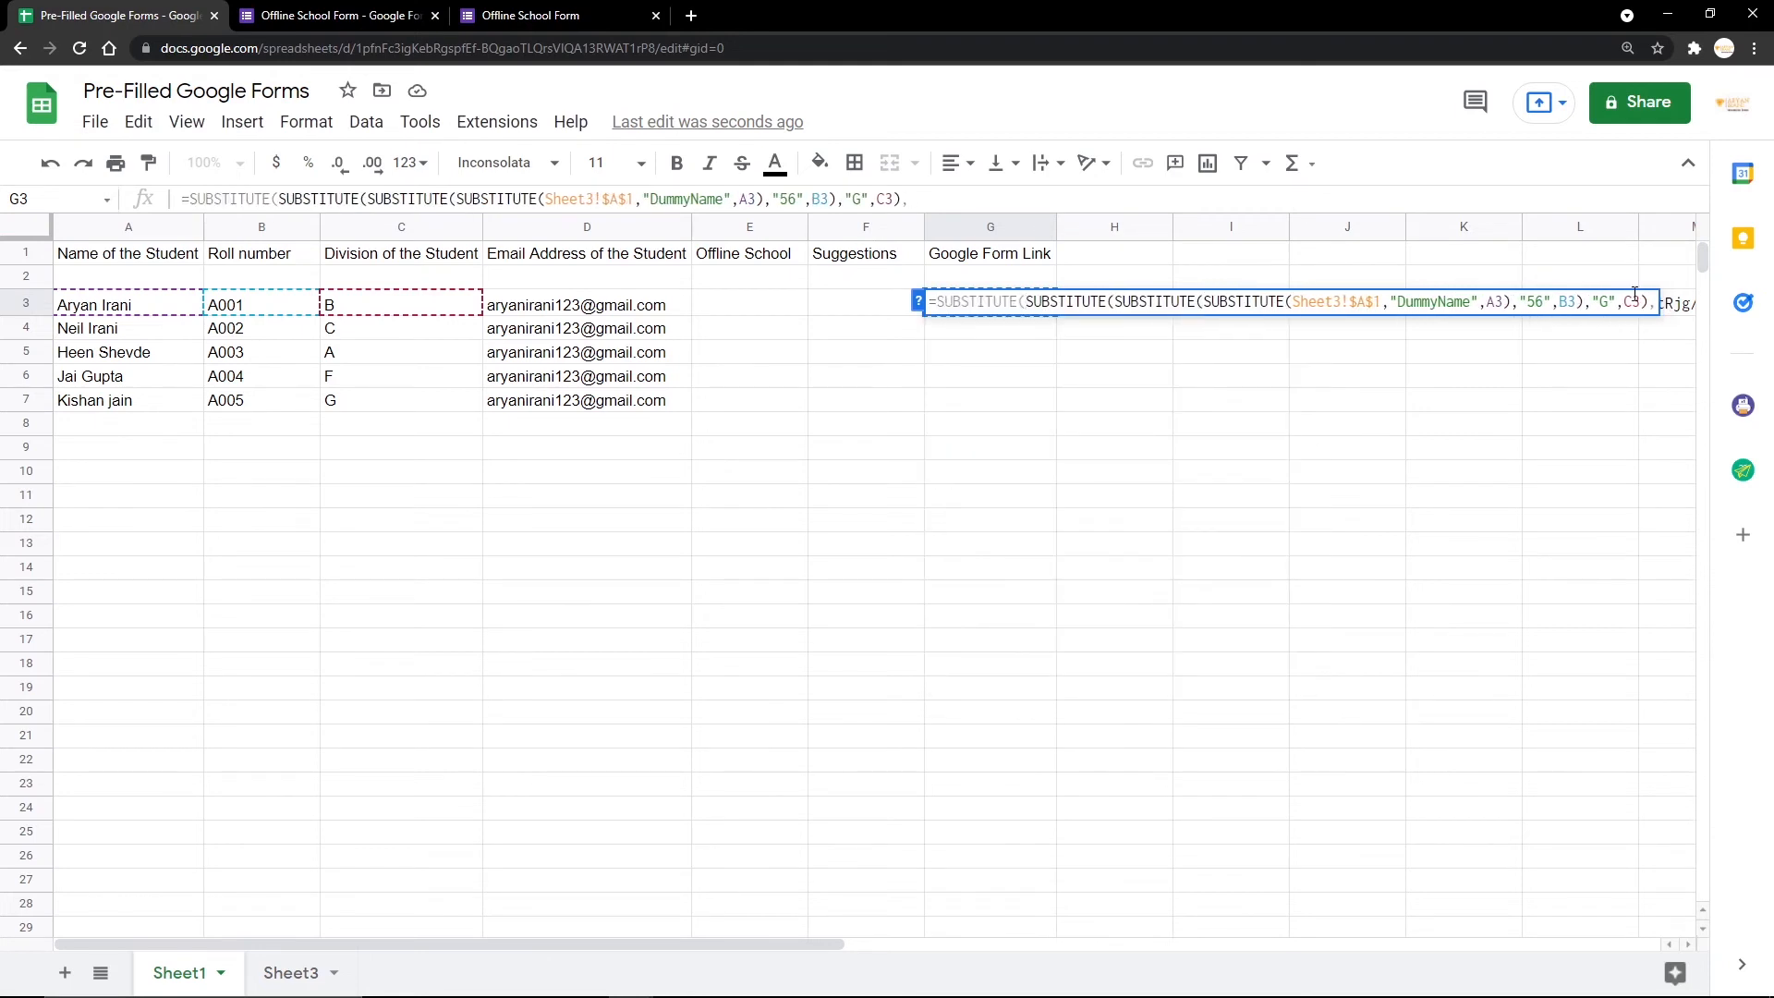
# Step: Complete the fourth SUBSTITUTE in G3 with "Yes" as the text to replace and E3 as its replacement
pyautogui.click(1655, 301)
pyautogui.write('""')
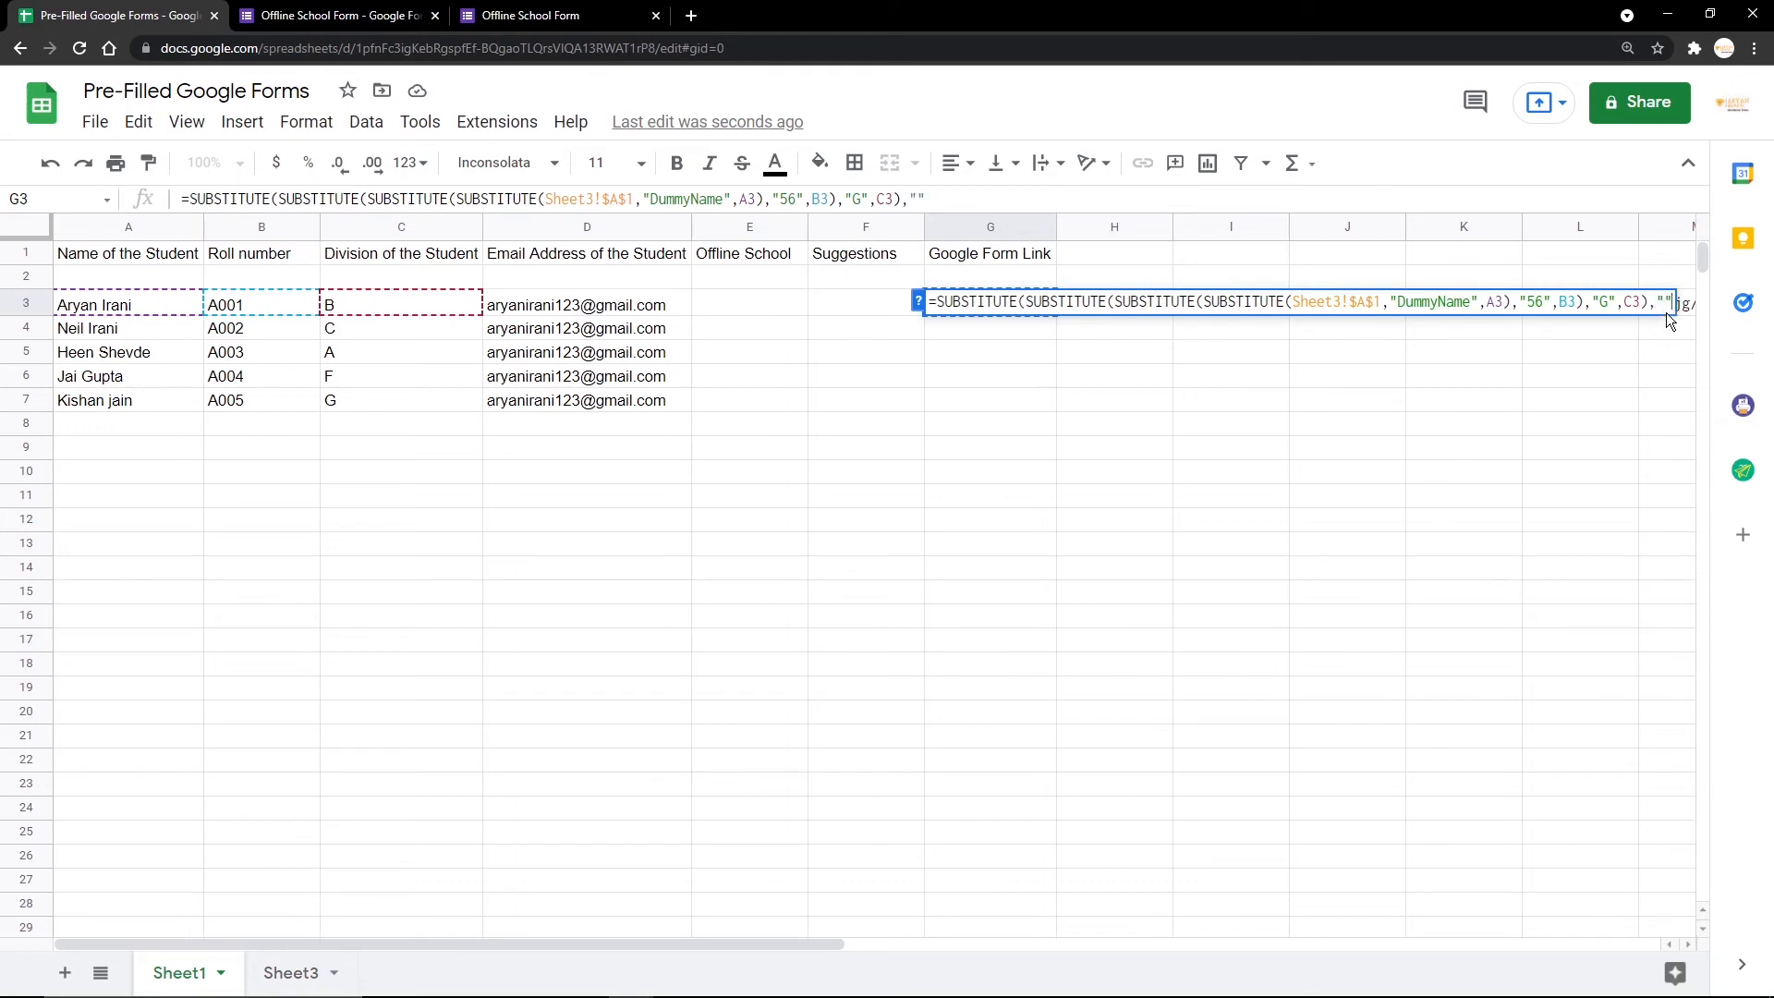
pyautogui.write('Yes')
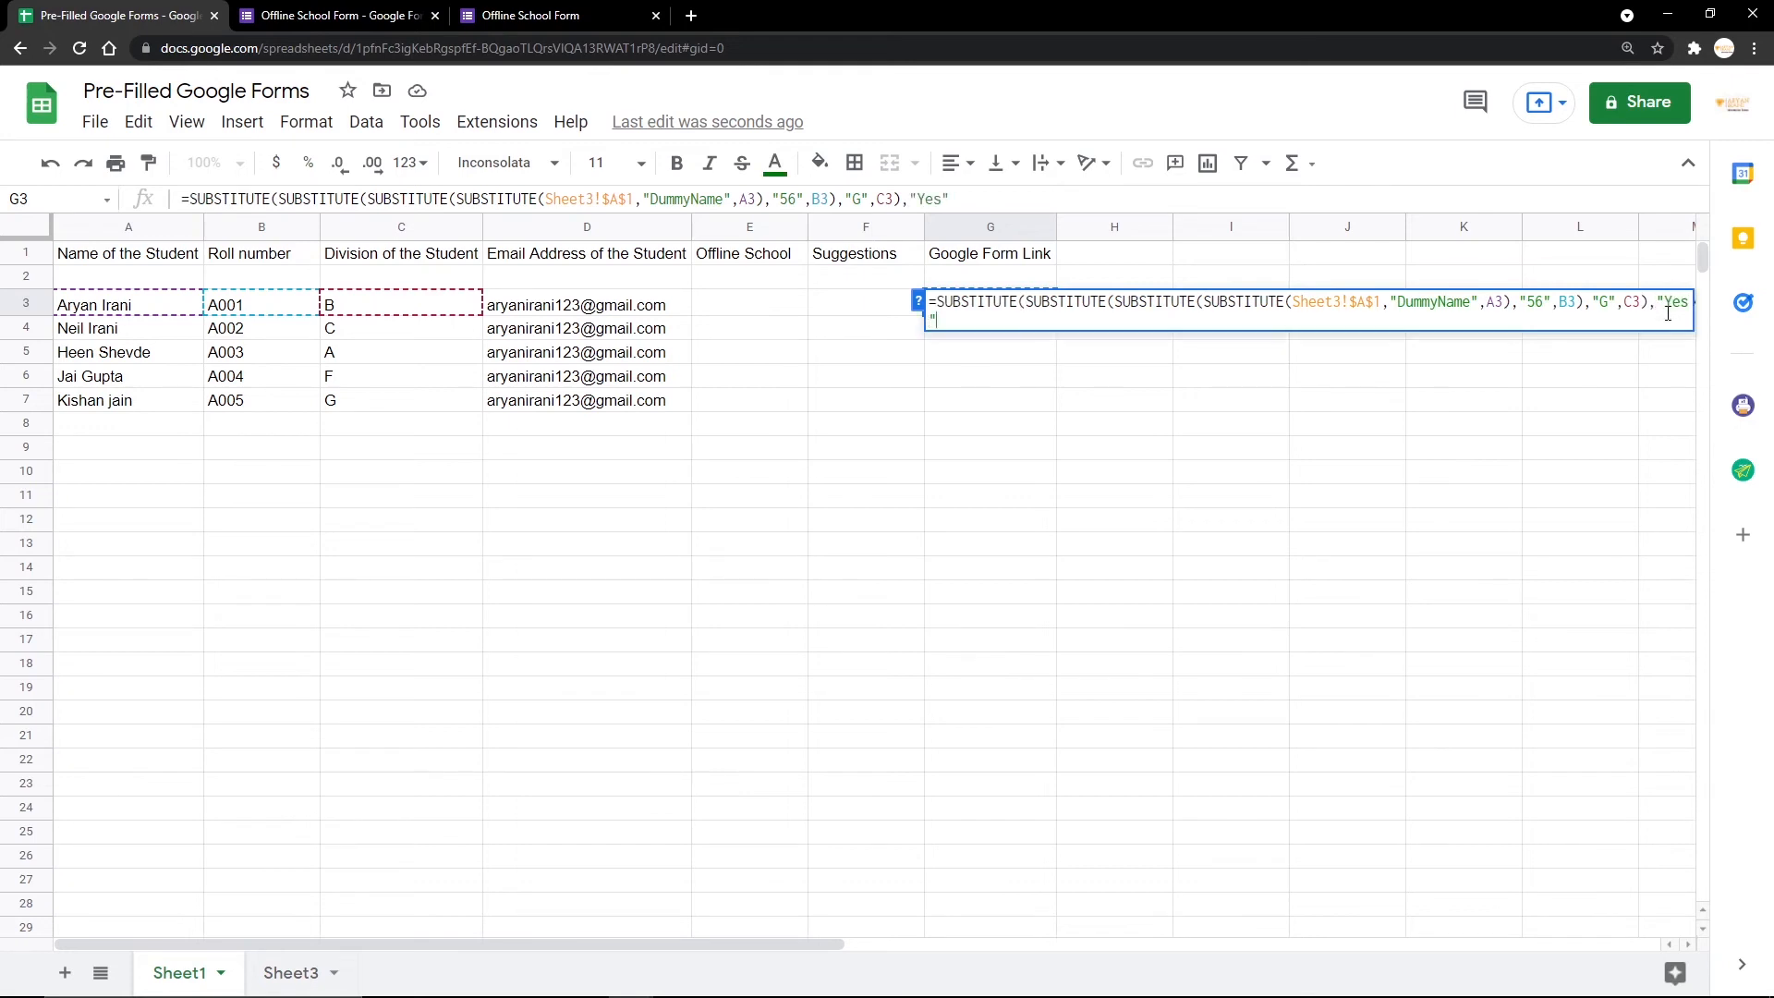
pyautogui.write(',')
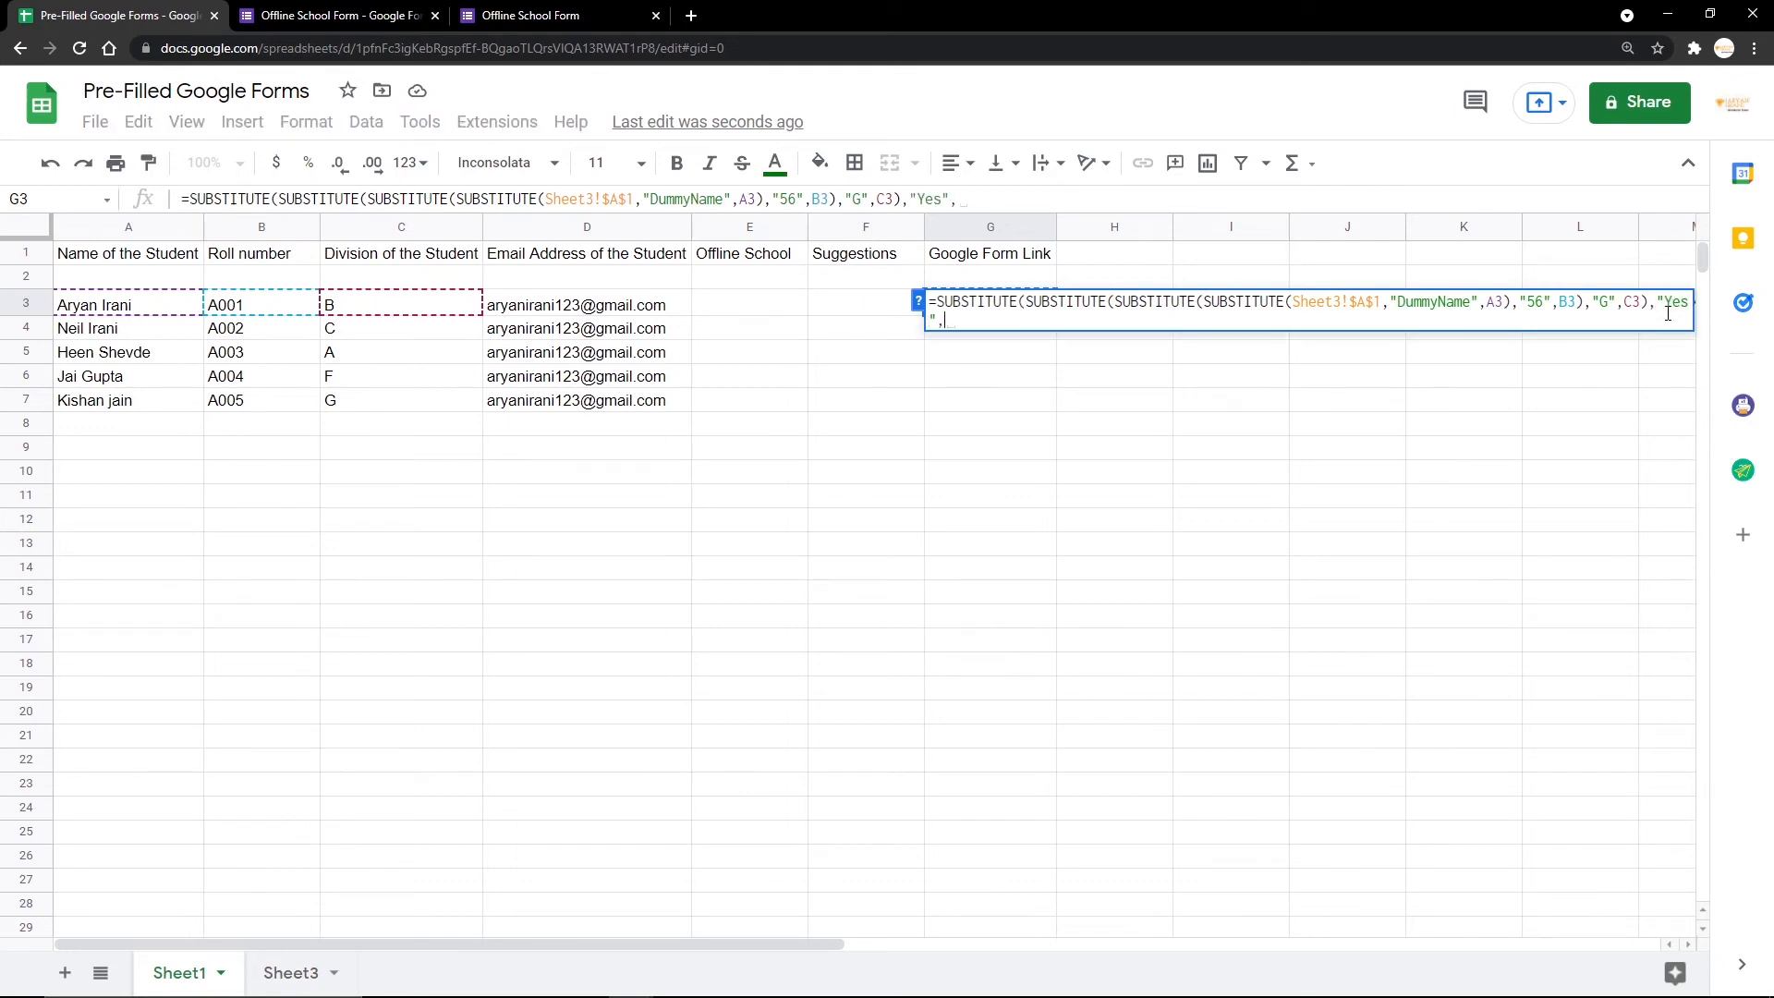
pyautogui.write('E3')
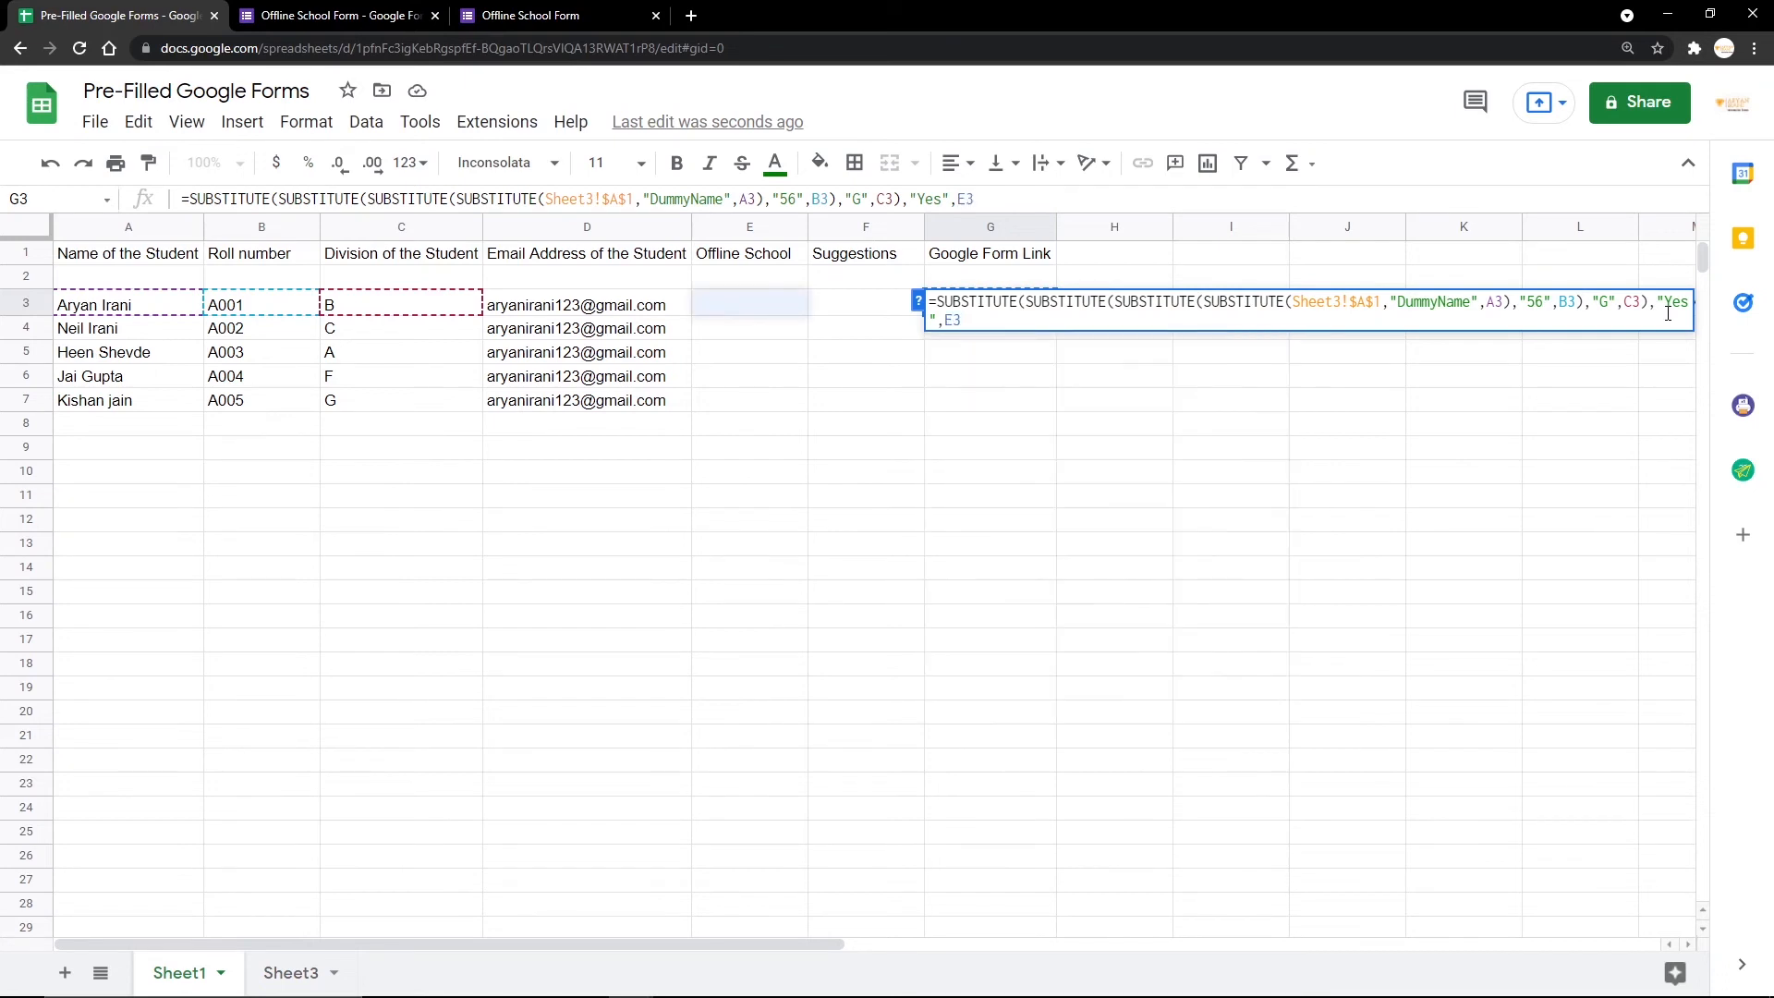
pyautogui.write(')')
pyautogui.press('Return')
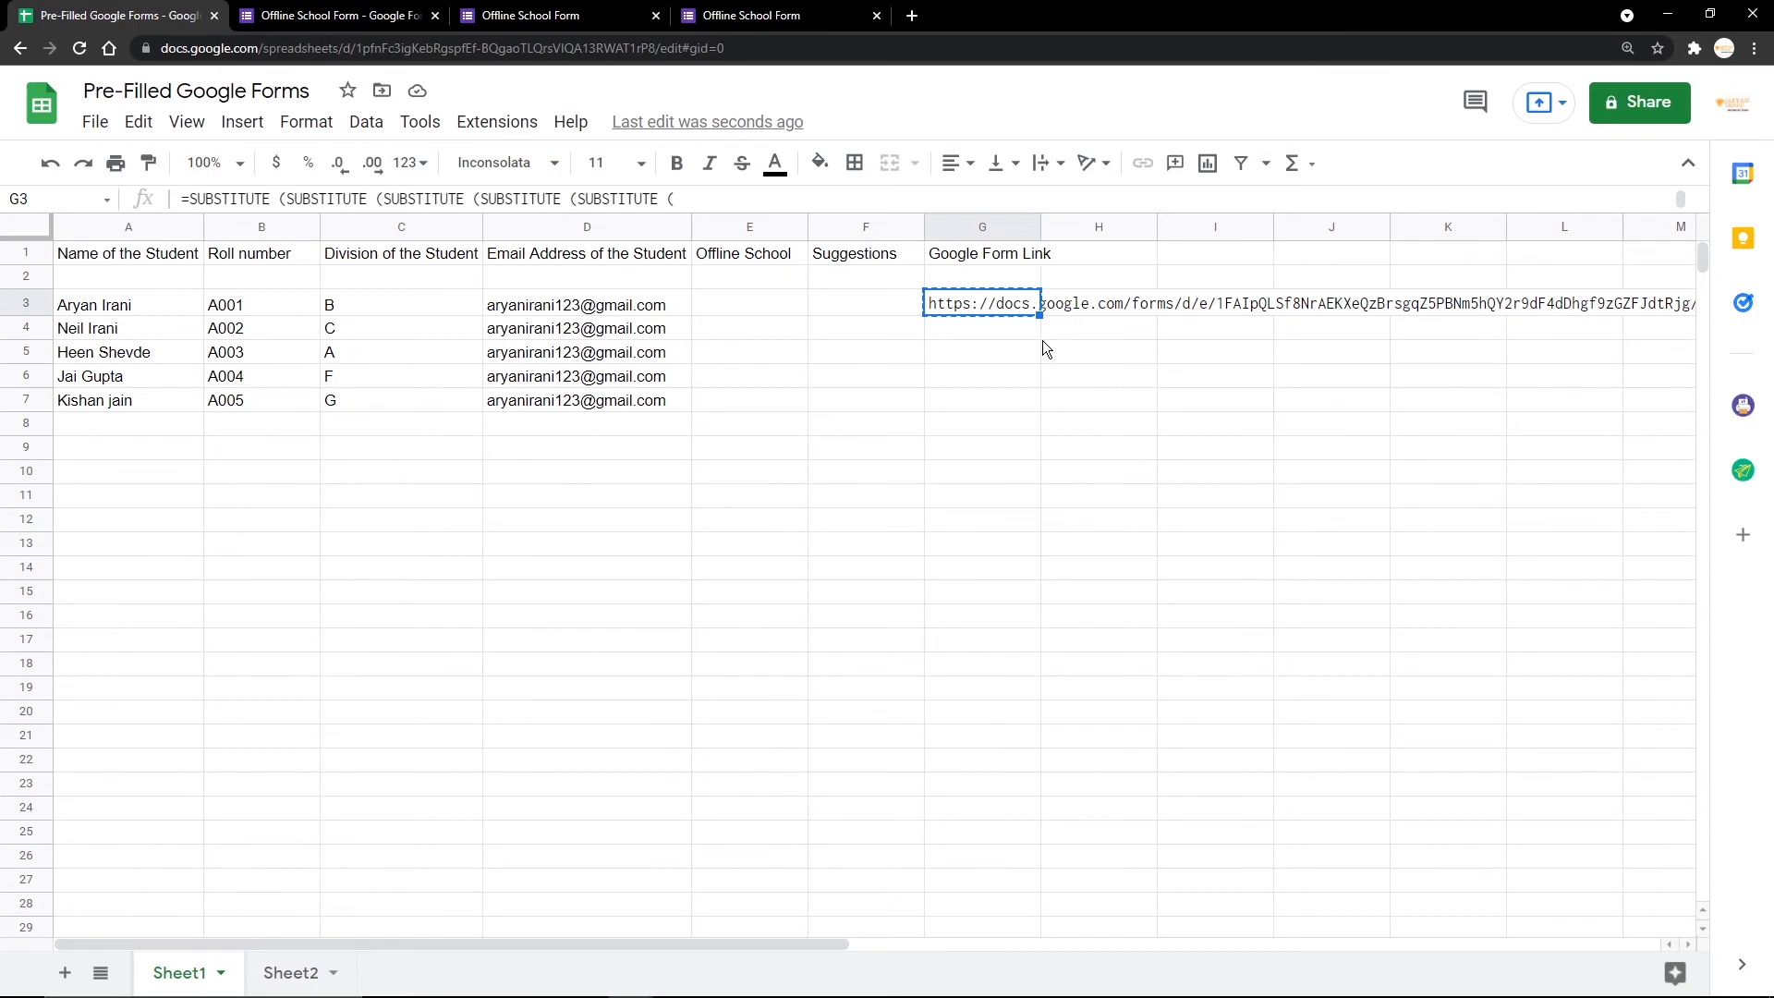
# Step: Open the copied G3 link in a new browser tab and review all the fields of the pre-filled form
pyautogui.hotkey('ctrl', 't')
pyautogui.hotkey('ctrl', 'v')
pyautogui.press('Return')
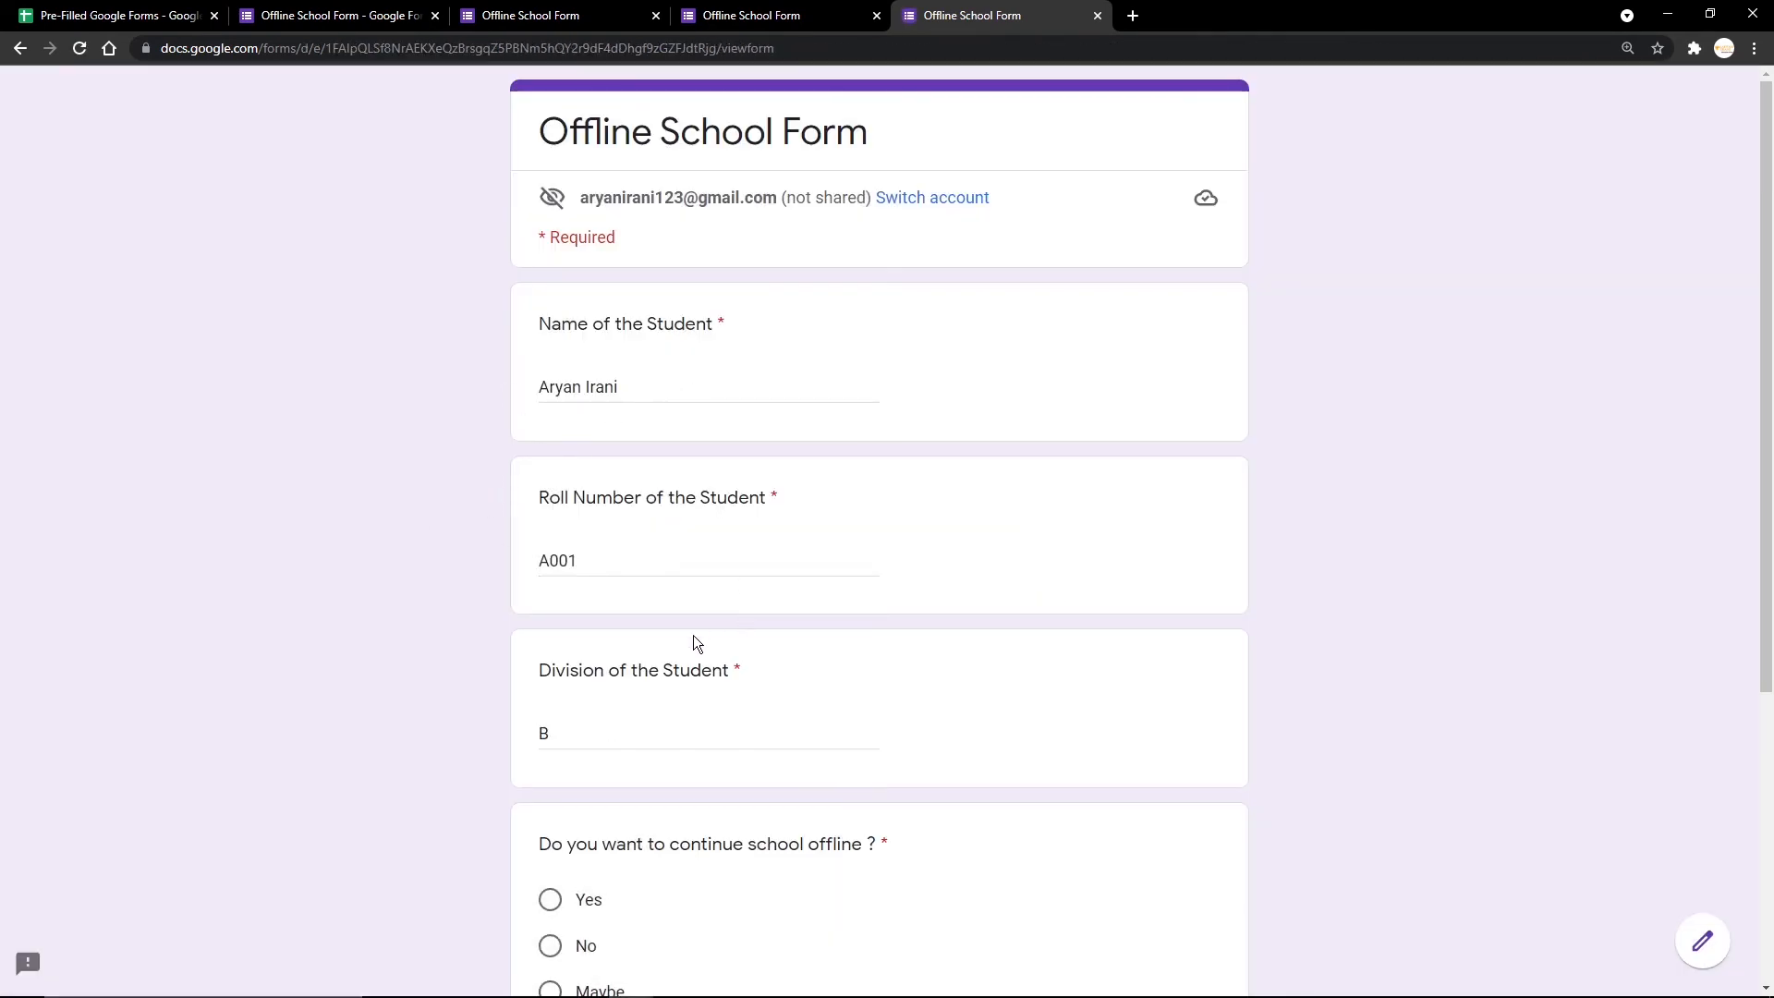
pyautogui.scroll(-2, 910, 574)
pyautogui.scroll(-3, 704, 677)
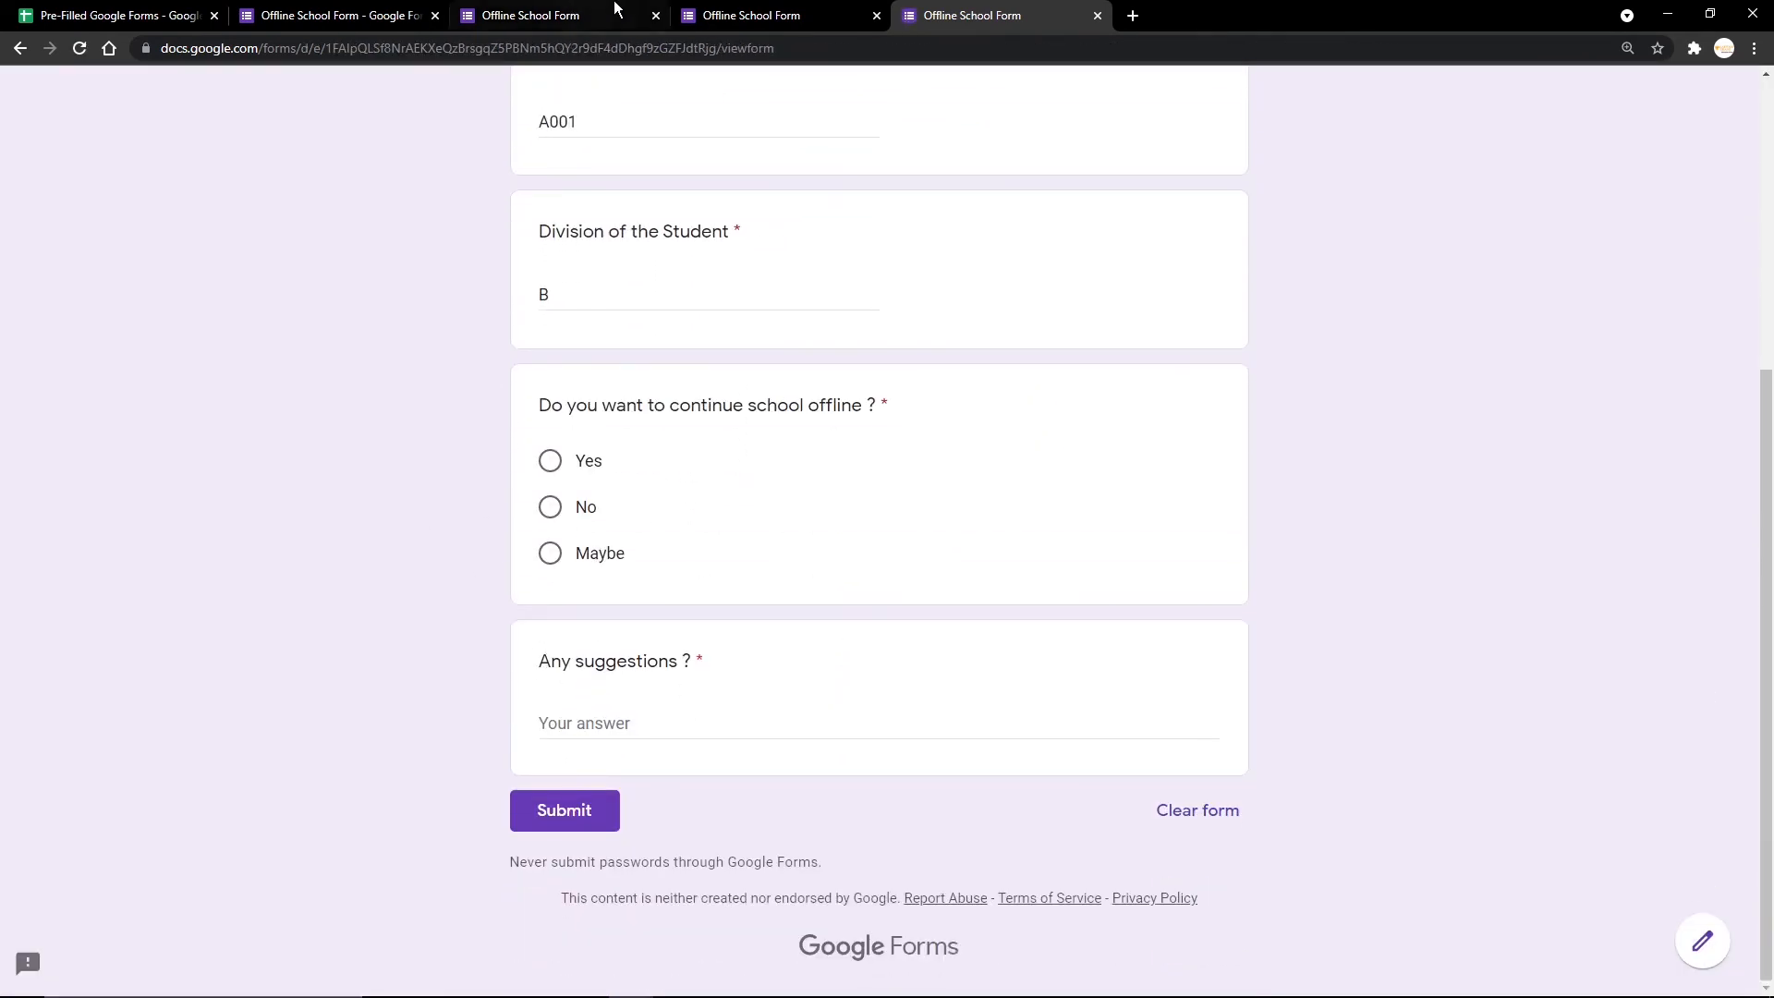
pyautogui.click(120, 16)
pyautogui.click(927, 13)
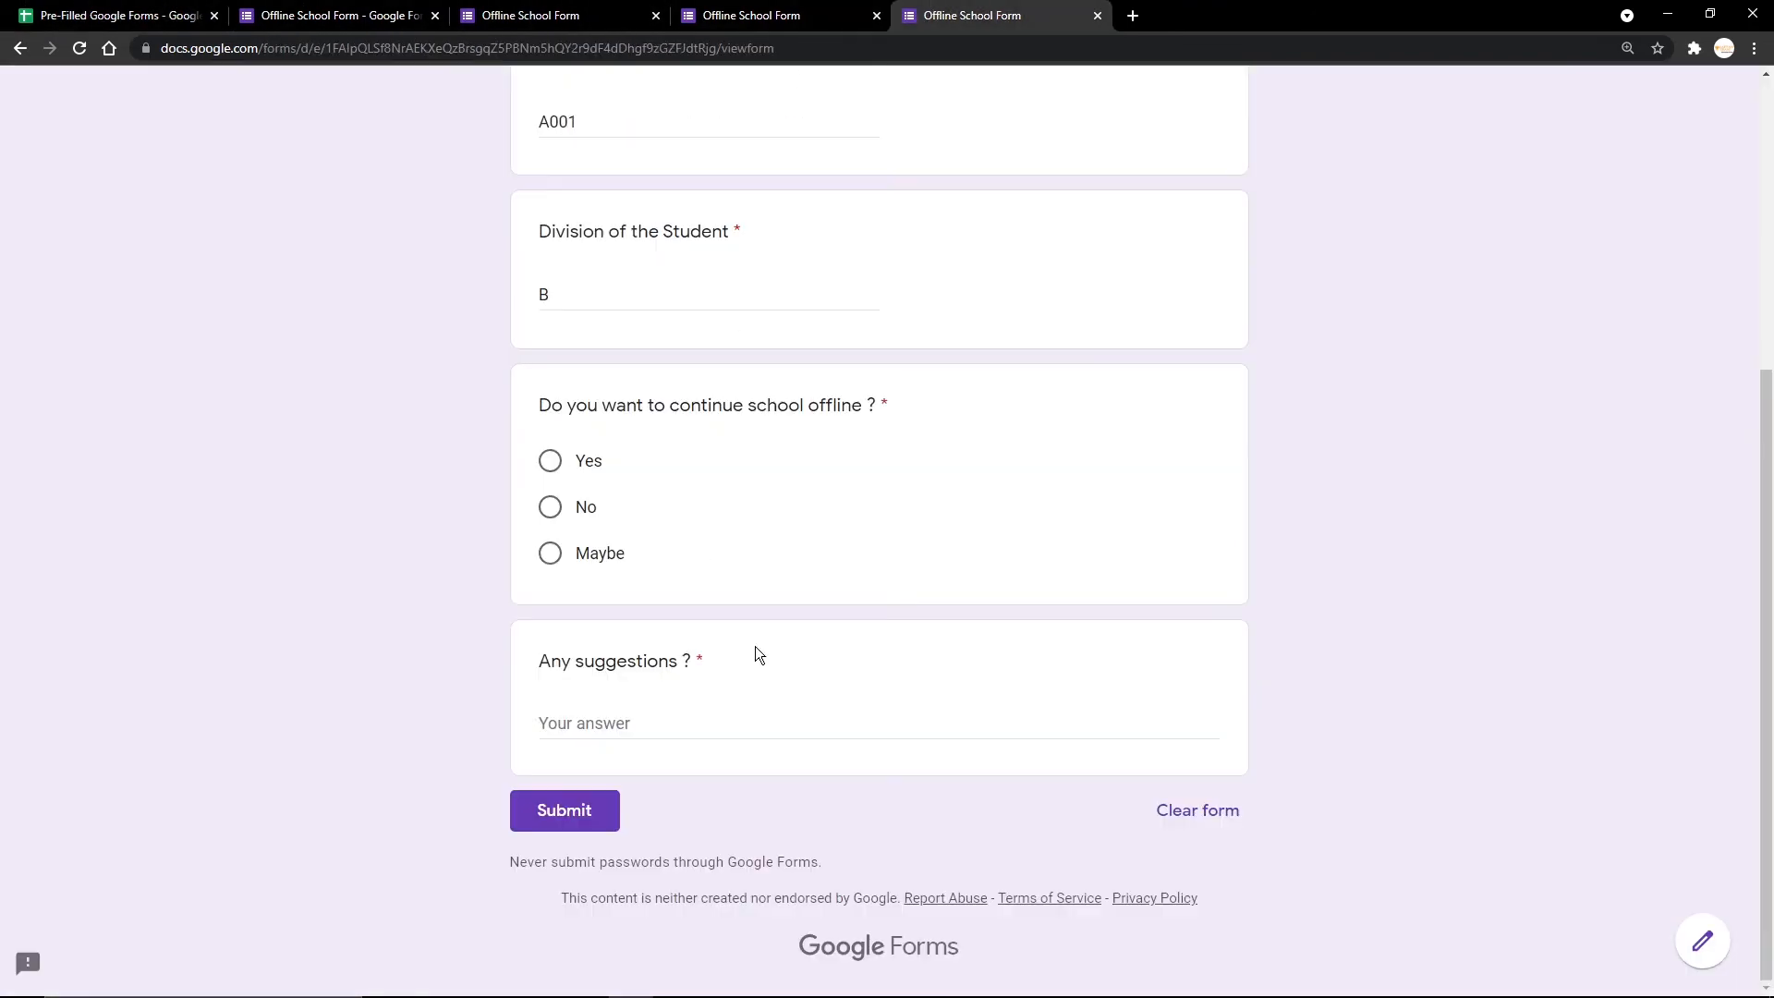
pyautogui.scroll(2, 922, 551)
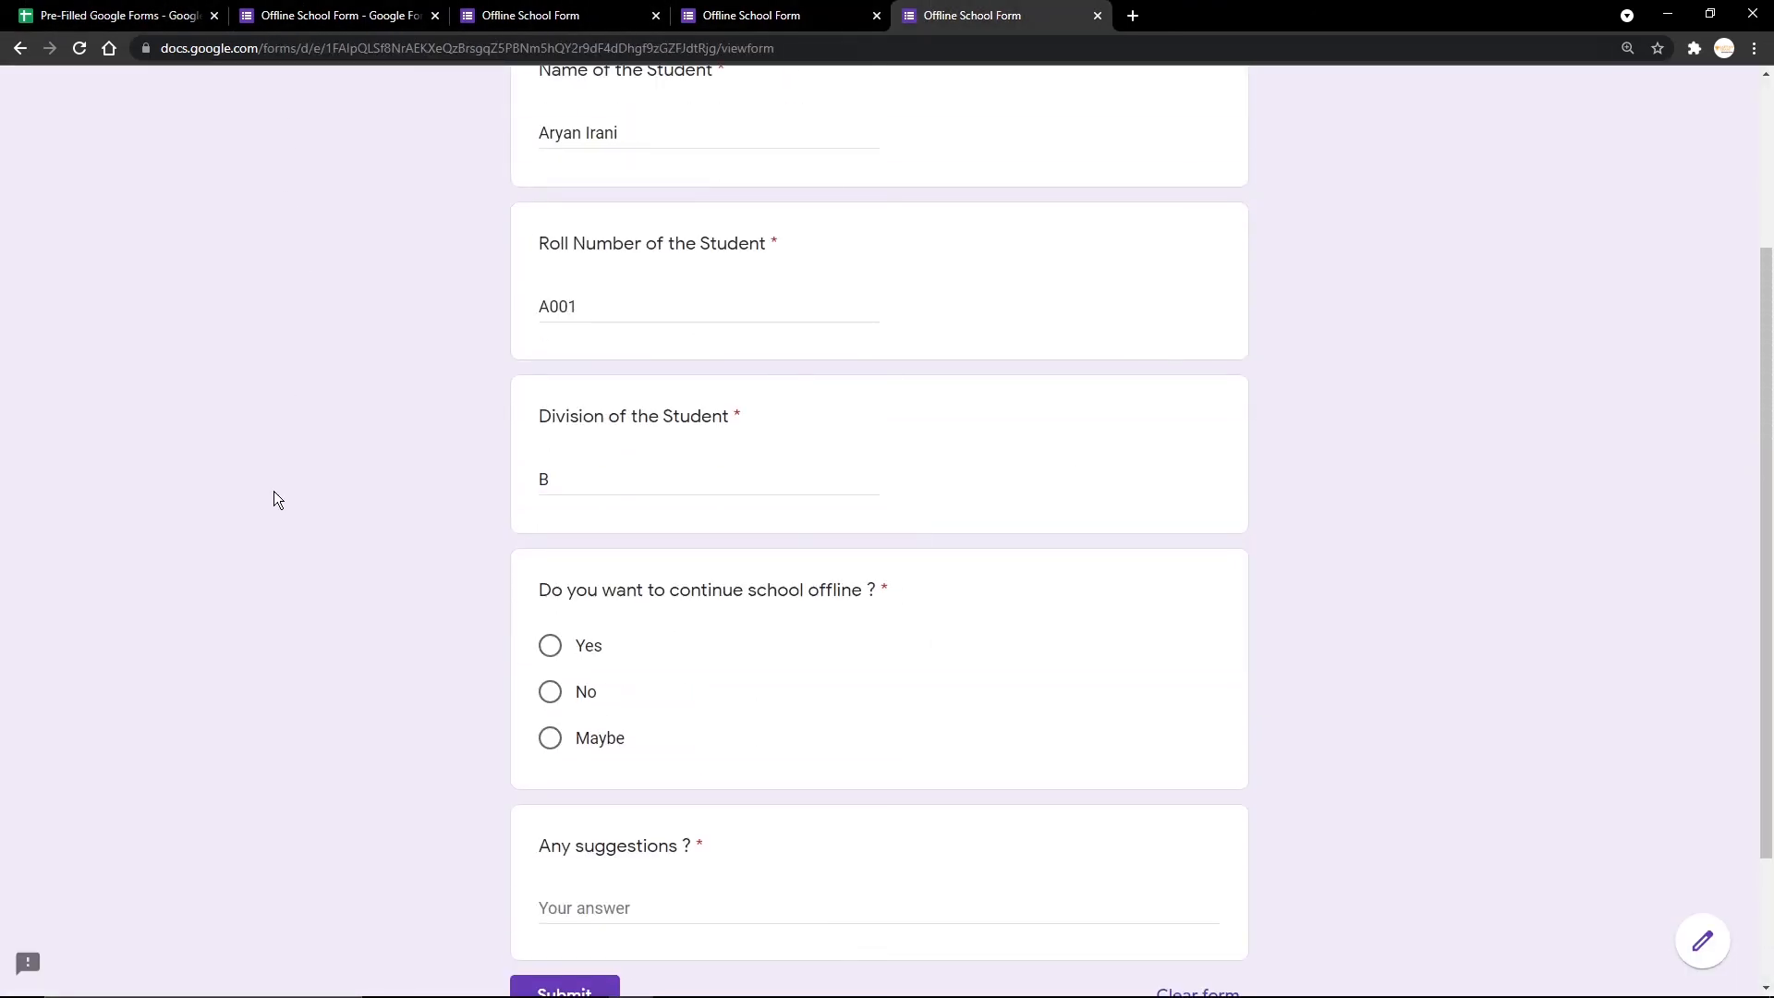
# Step: Return to the spreadsheet and fill the G3 link formula down through G7 for the remaining students
pyautogui.click(168, 14)
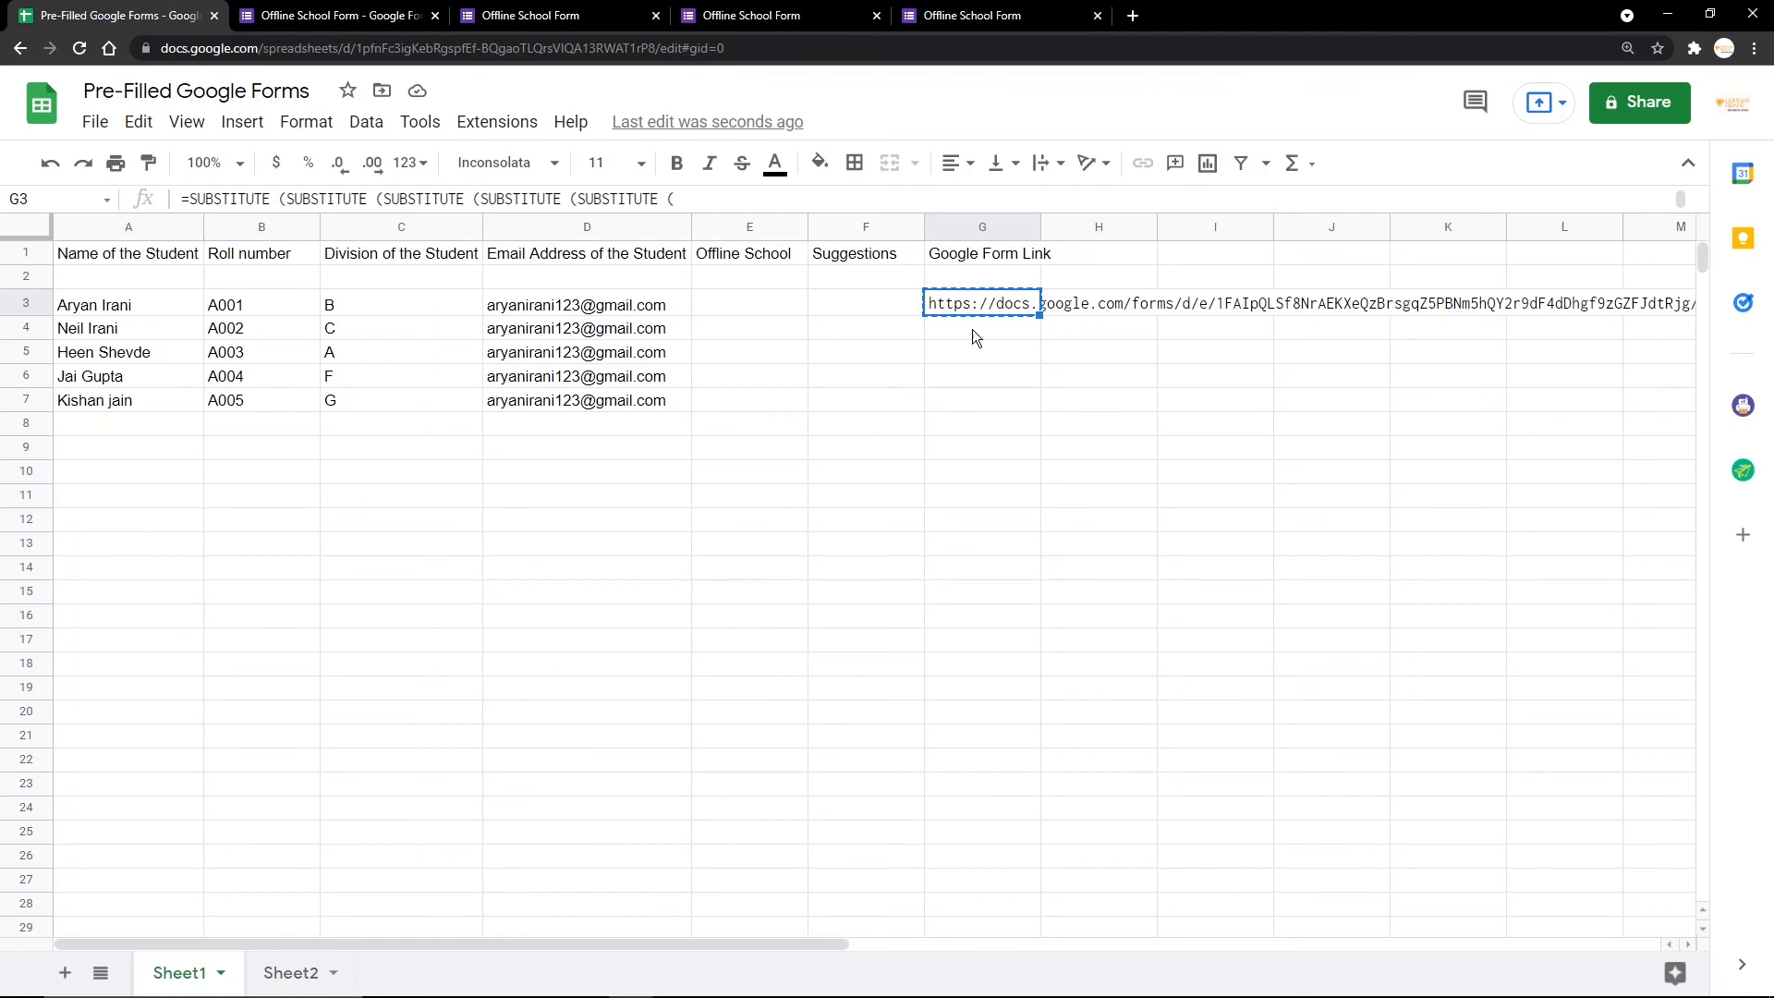
pyautogui.moveTo(132, 331); pyautogui.dragTo(647, 402)
pyautogui.click(1049, 400)
pyautogui.click(1035, 312)
pyautogui.moveTo(1041, 317); pyautogui.dragTo(1041, 404)
pyautogui.click(1028, 466)
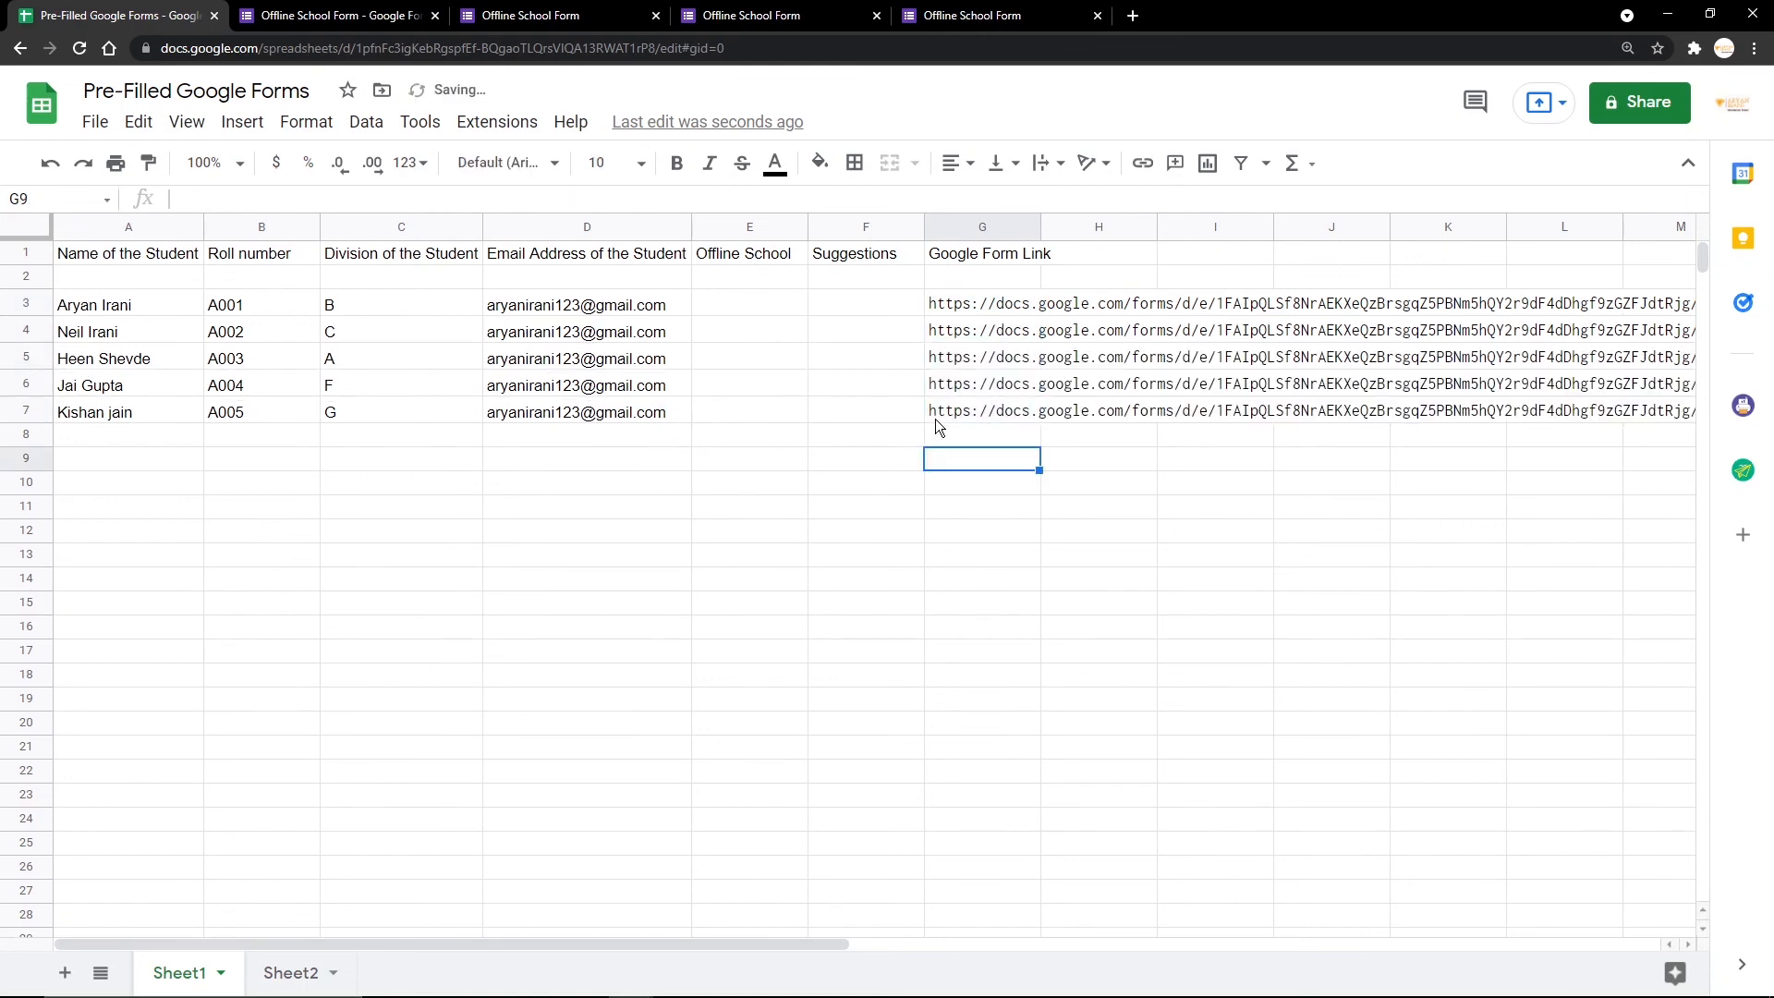